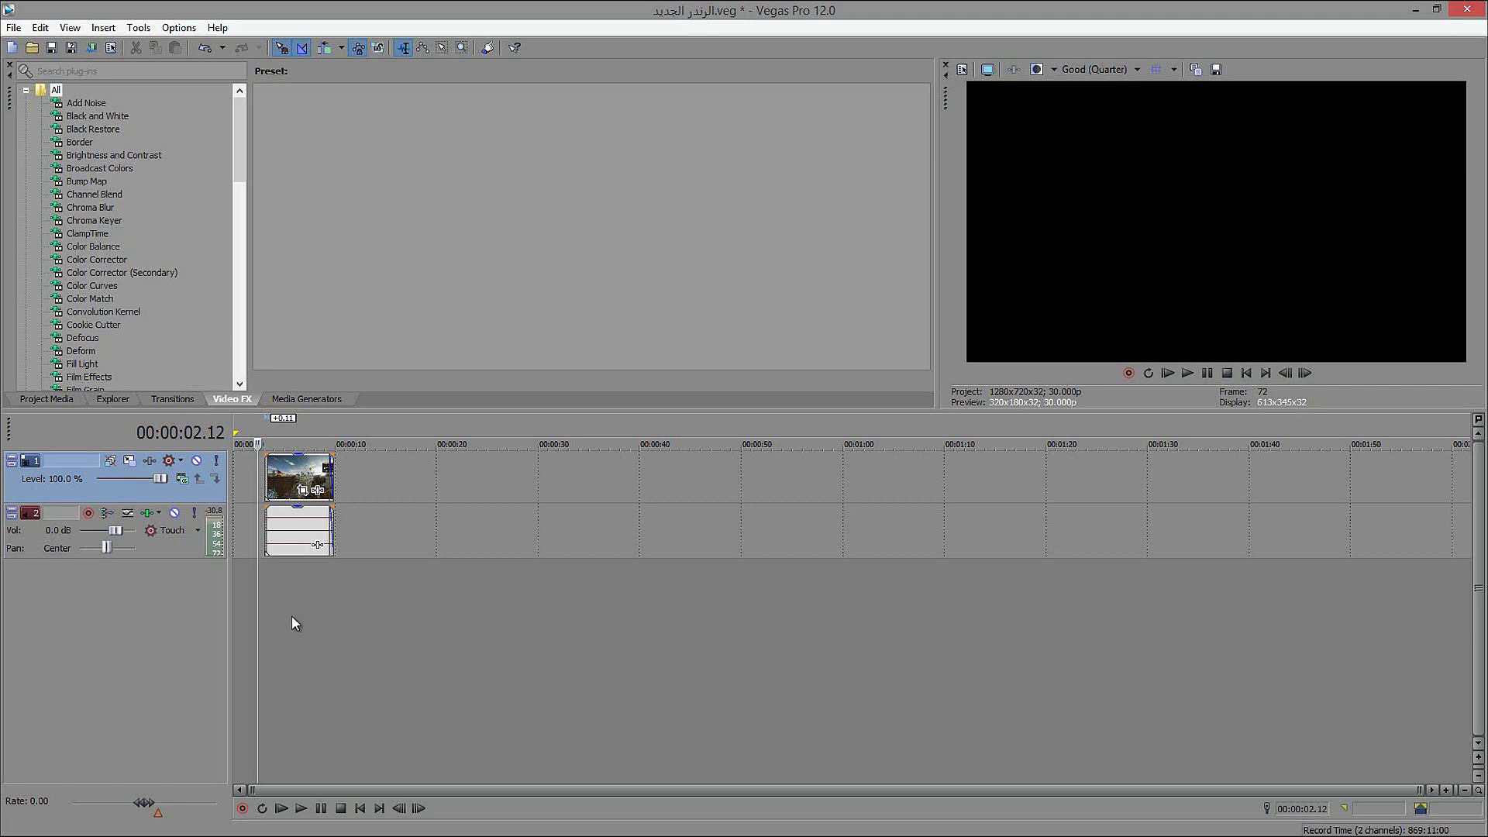
Examine the gameplay clip's frames at several points along the timeline
{"action": "scroll", "coordinate": [286, 616], "scroll_direction": "up", "scroll_amount": 3}
{"action": "scroll", "coordinate": [513, 618], "scroll_direction": "down", "scroll_amount": 3}
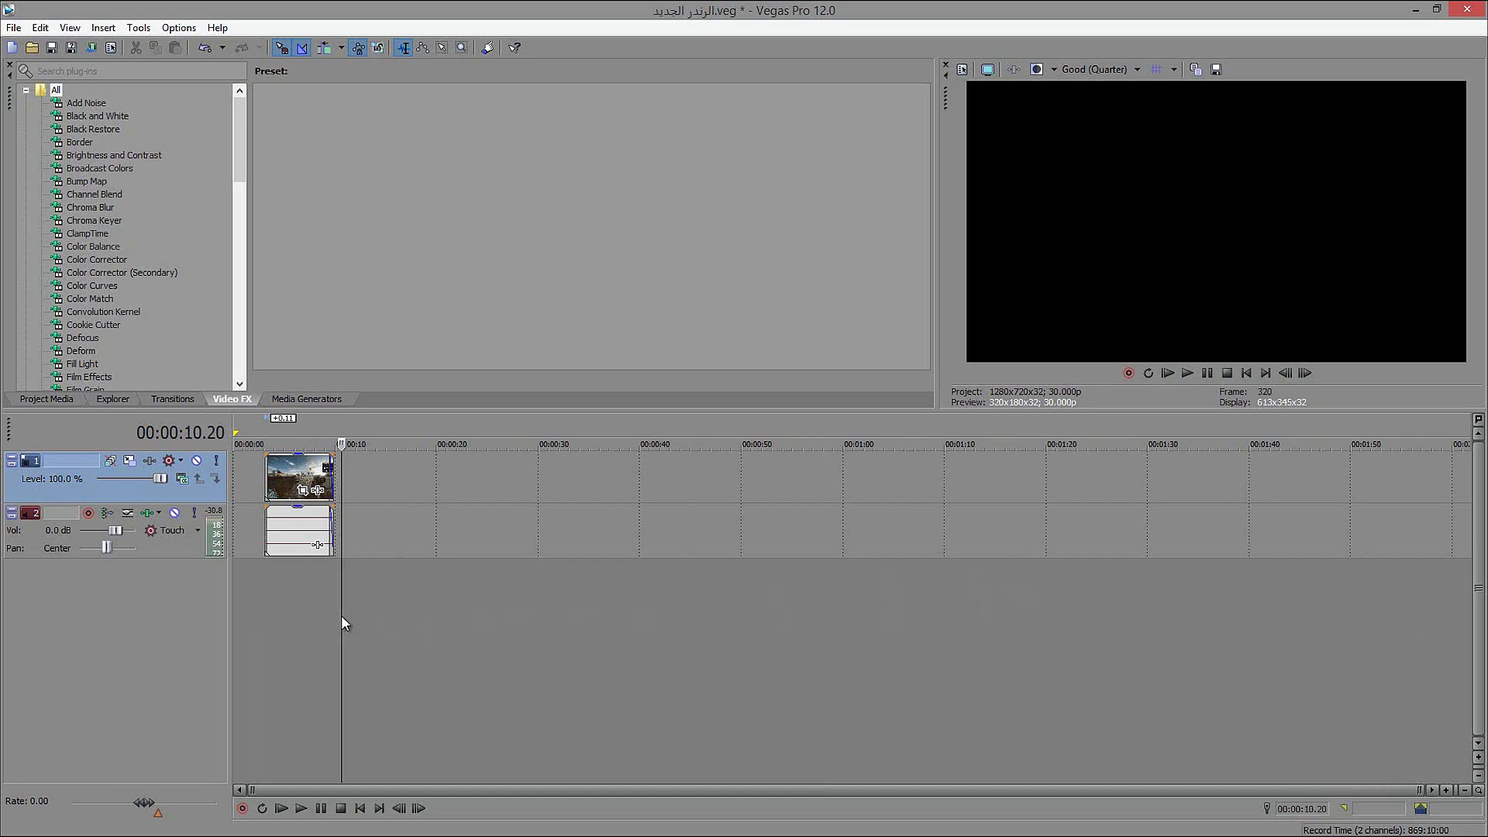
{"action": "left_click", "coordinate": [286, 481]}
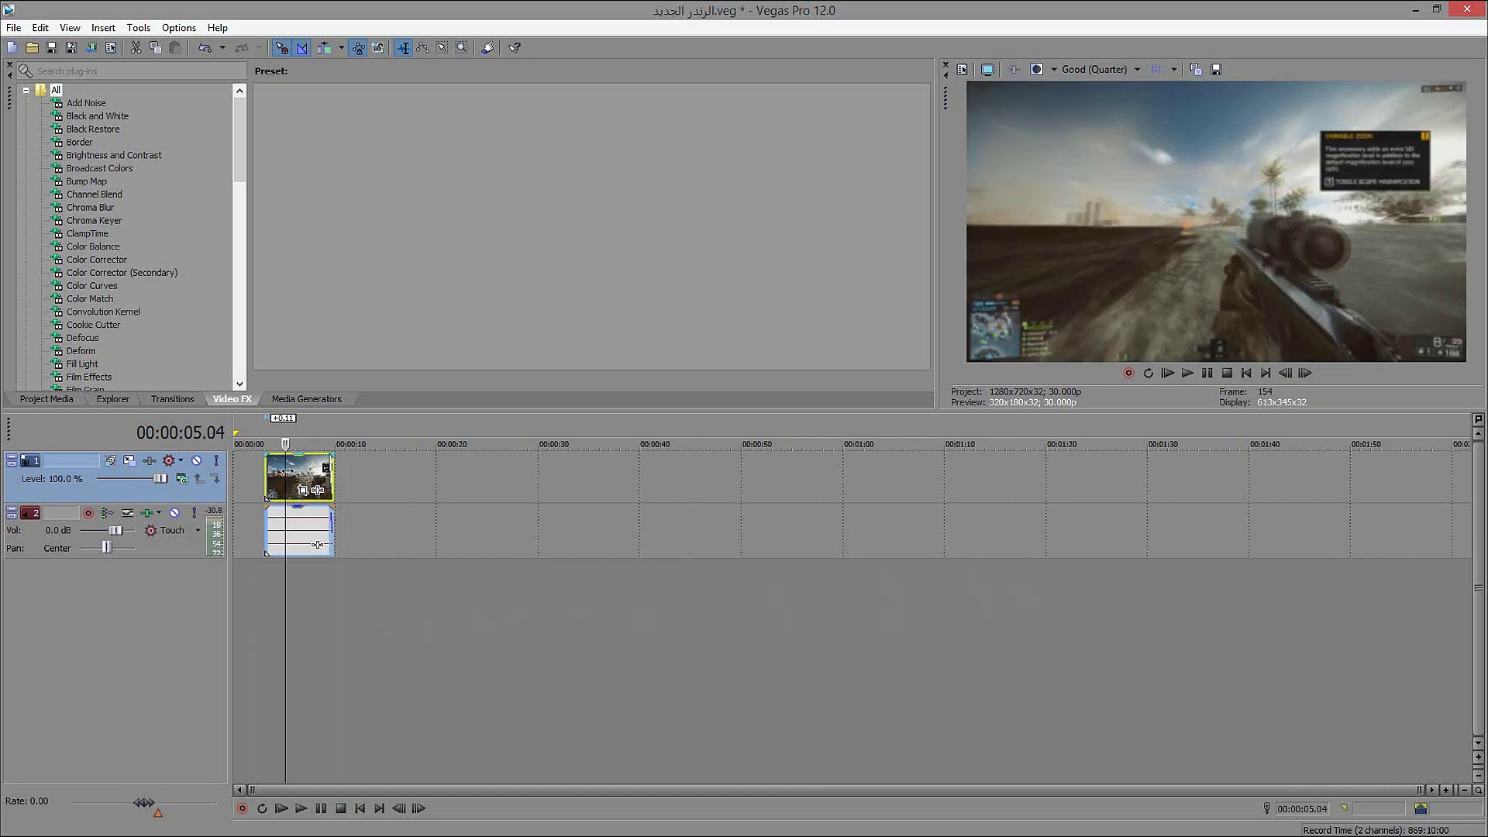
{"action": "left_click", "coordinate": [304, 476]}
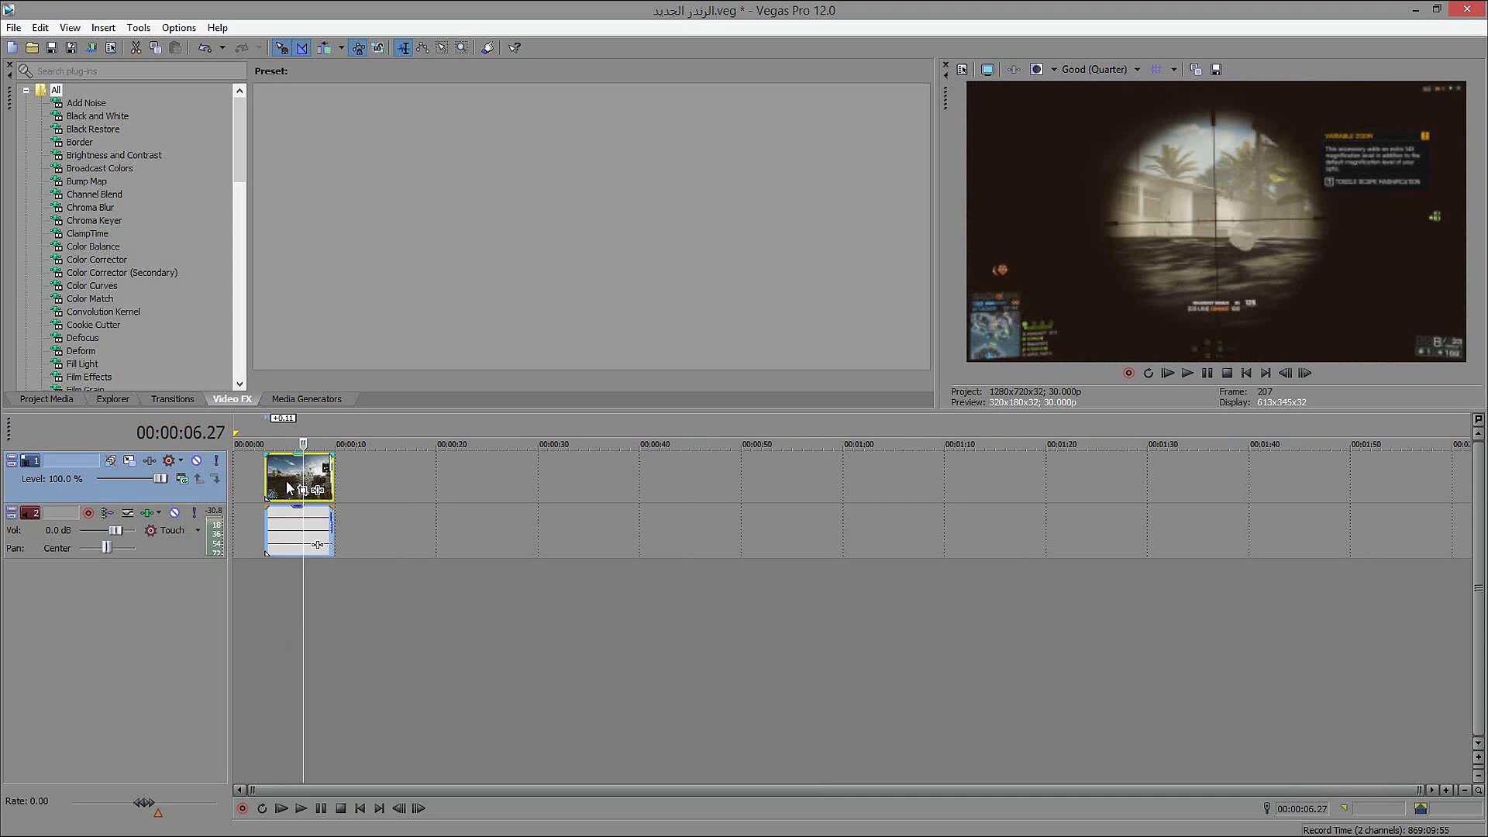
{"action": "left_click", "coordinate": [286, 486]}
{"action": "left_click", "coordinate": [275, 483]}
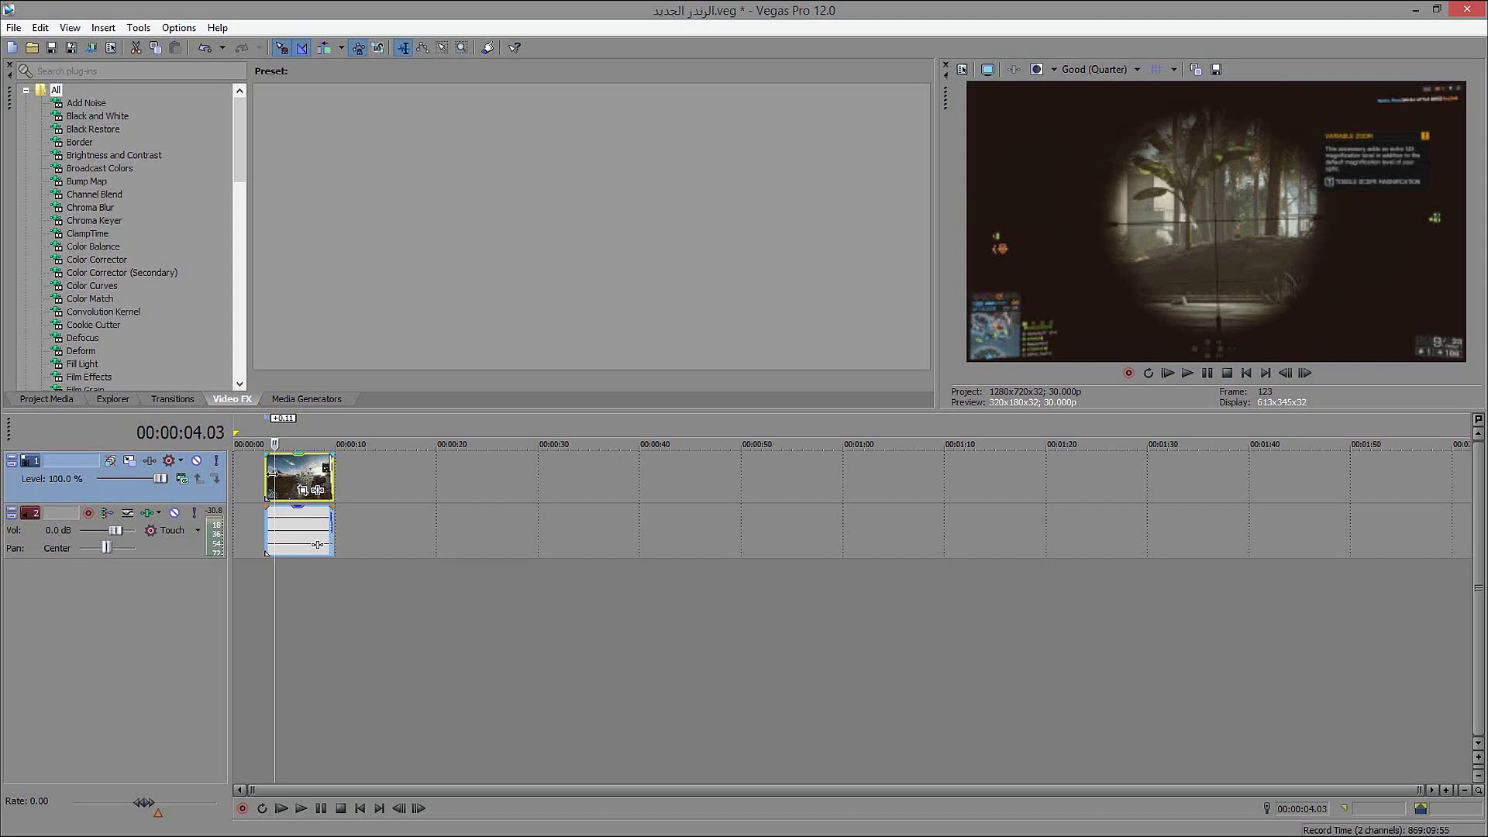
{"action": "left_click", "coordinate": [285, 478]}
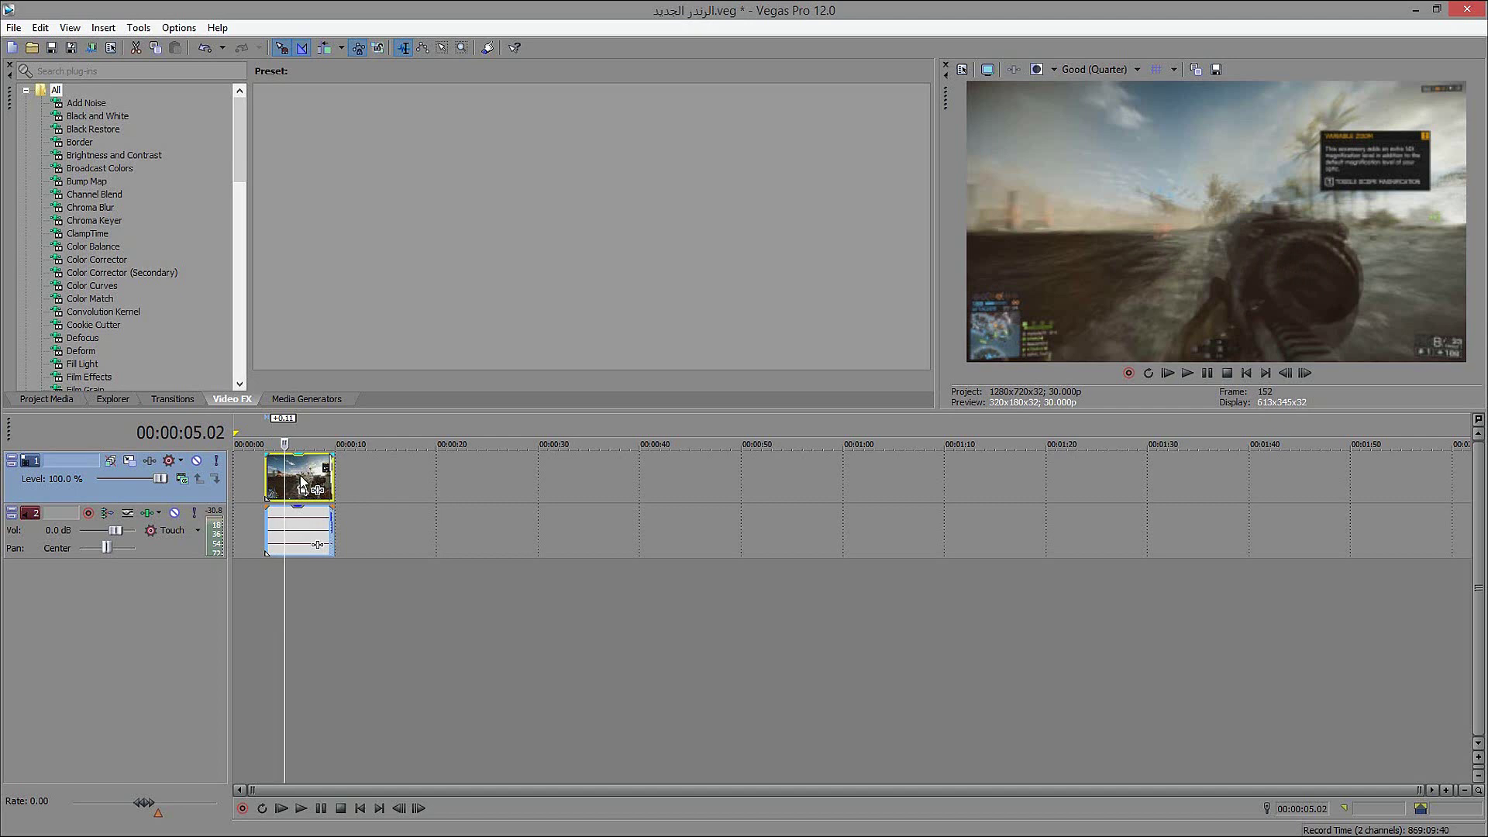
{"action": "left_click", "coordinate": [275, 486]}
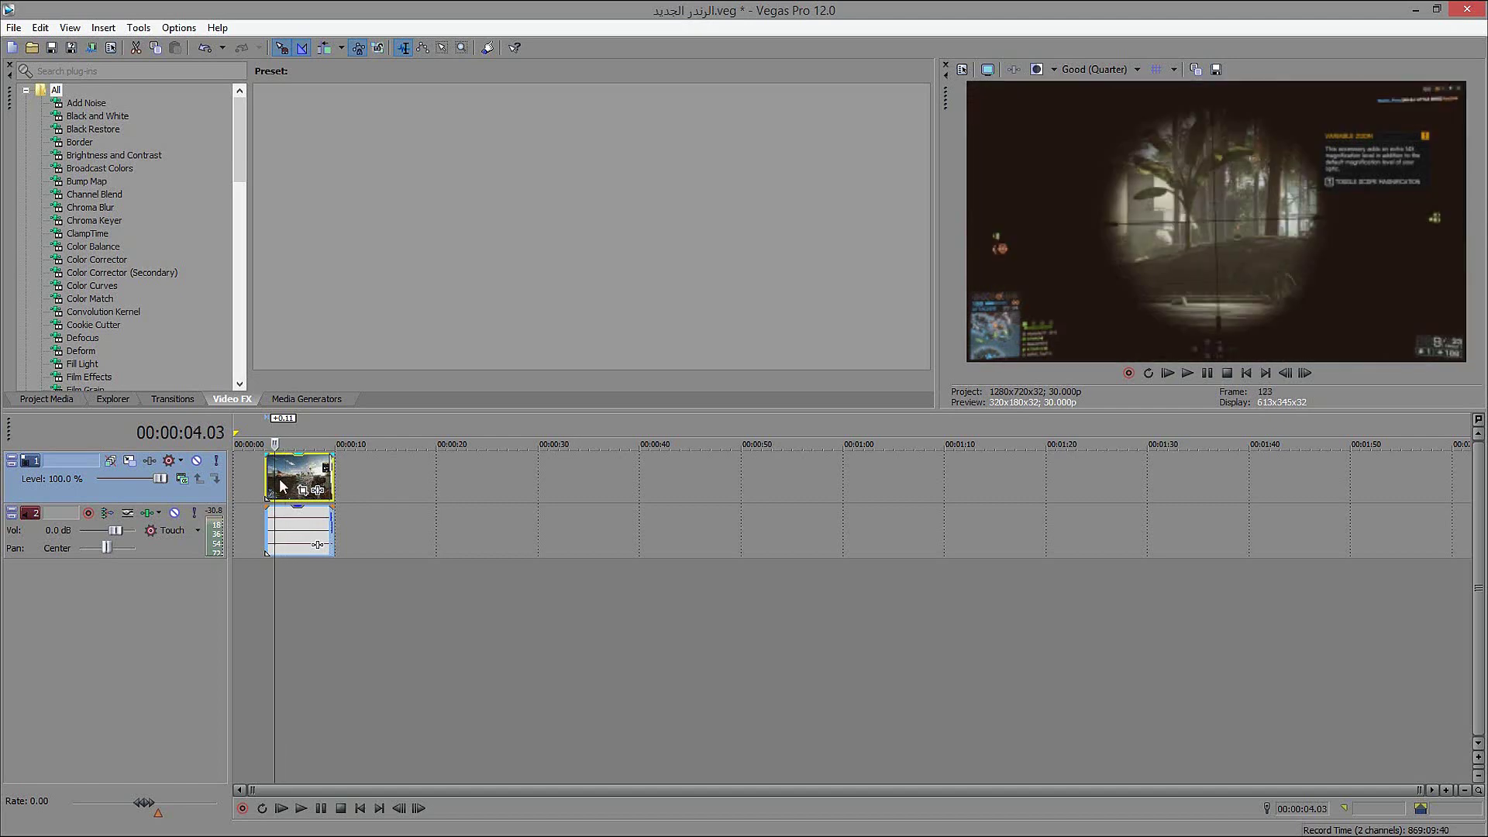
{"action": "left_click", "coordinate": [285, 486]}
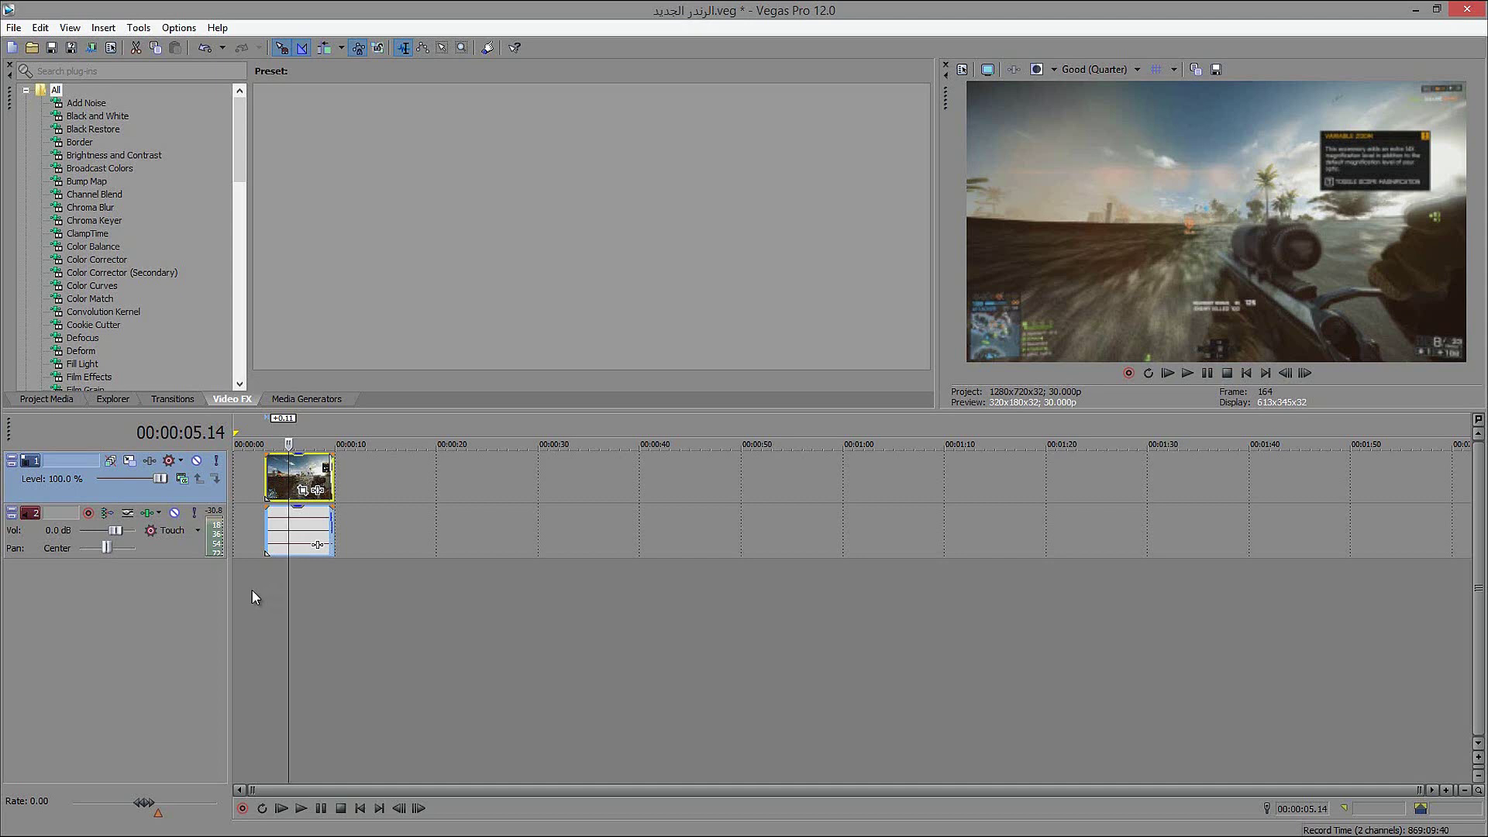
{"action": "left_click", "coordinate": [306, 593]}
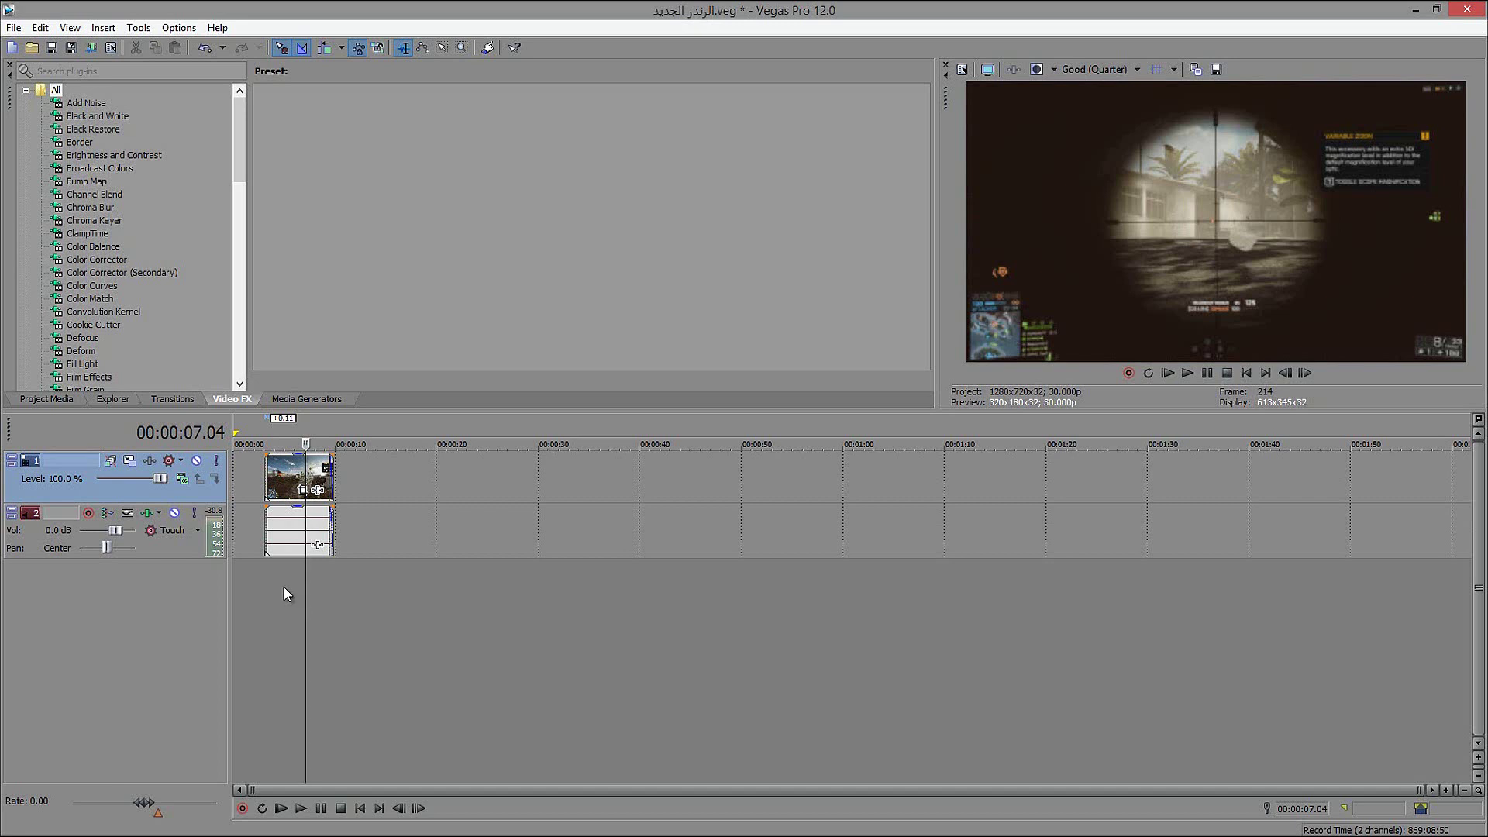
{"action": "left_click", "coordinate": [282, 587]}
Move the gameplay clip slightly later on the timeline and preview frames within it
{"action": "left_click", "coordinate": [293, 475]}
{"action": "left_click_drag", "start_coordinate": [280, 485], "coordinate": [286, 479]}
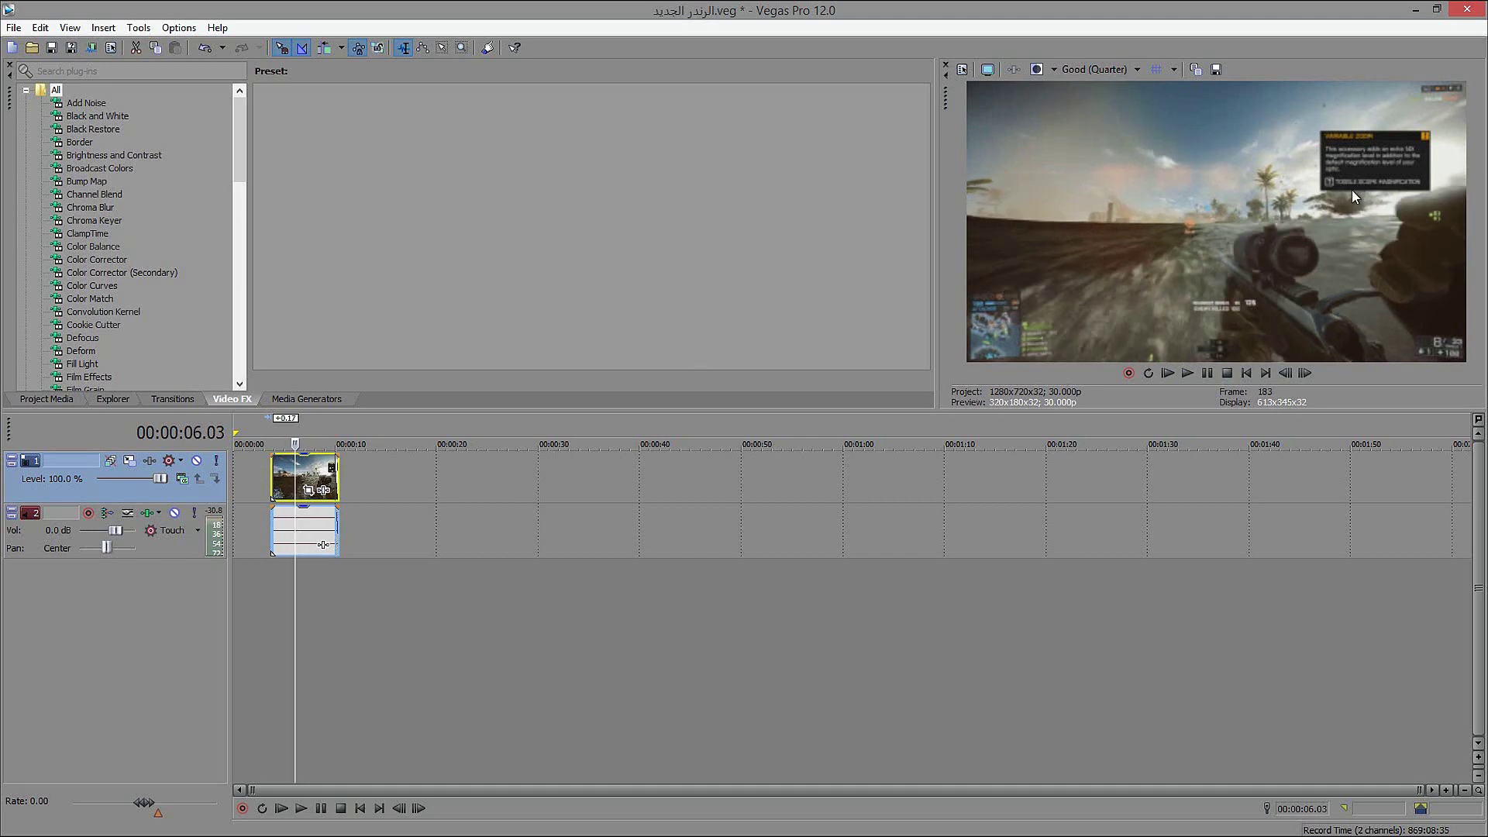
{"action": "left_click", "coordinate": [287, 474]}
{"action": "left_click", "coordinate": [300, 474]}
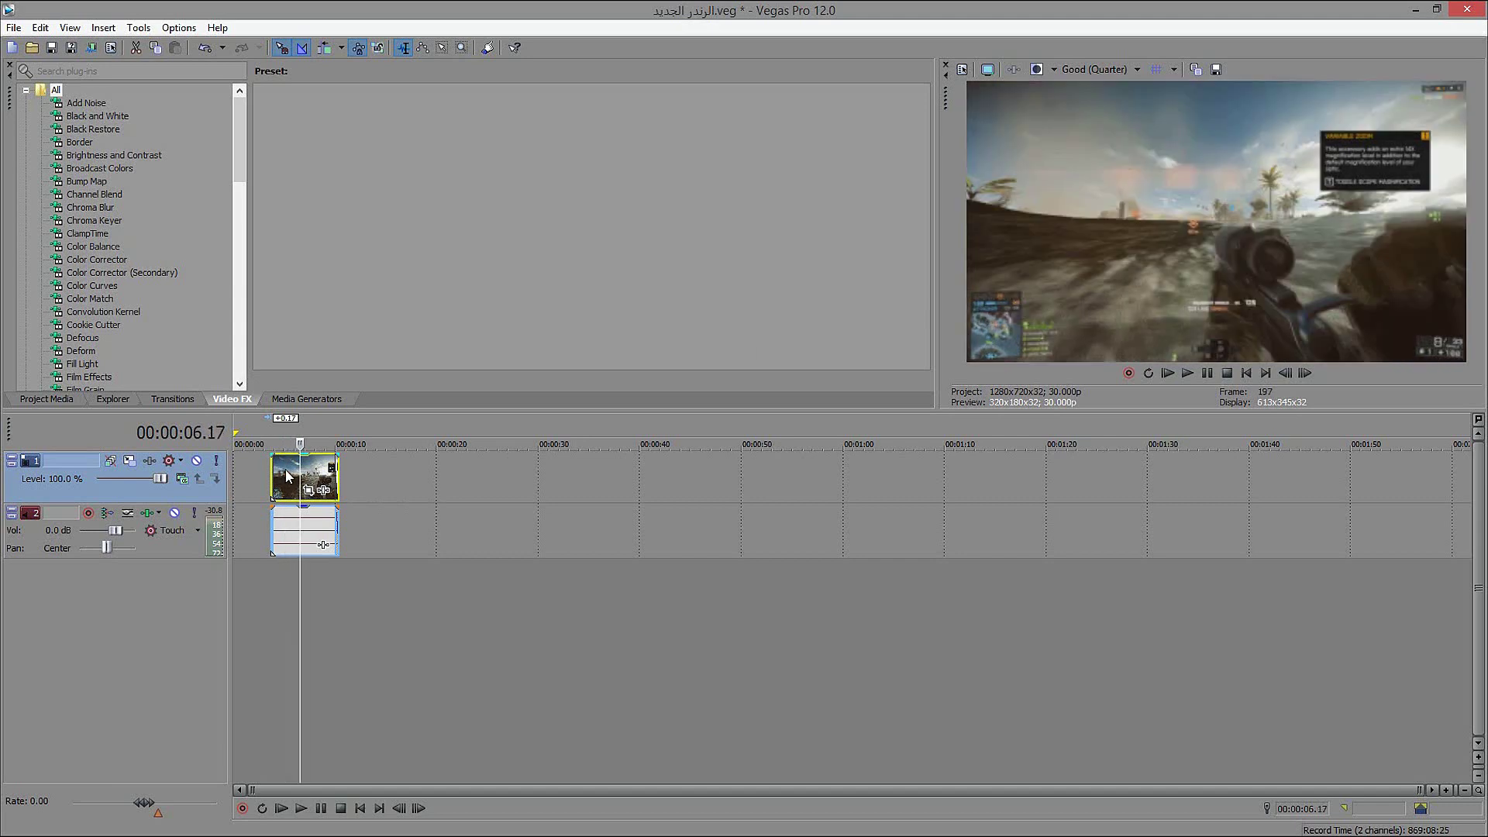
Disable resampling for the gameplay video clip
{"action": "right_click", "coordinate": [286, 471]}
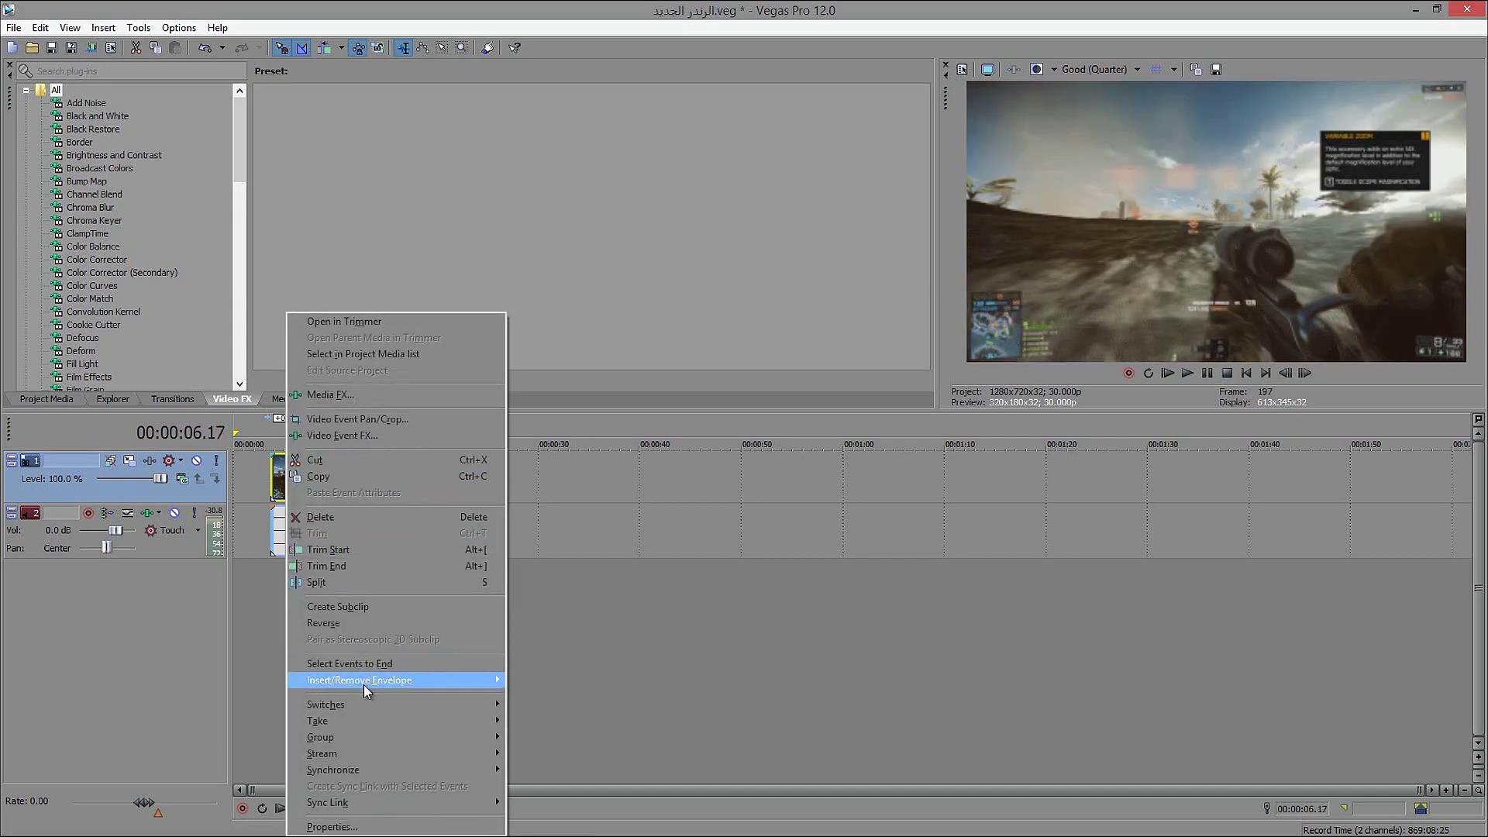
{"action": "mouse_move", "coordinate": [343, 708]}
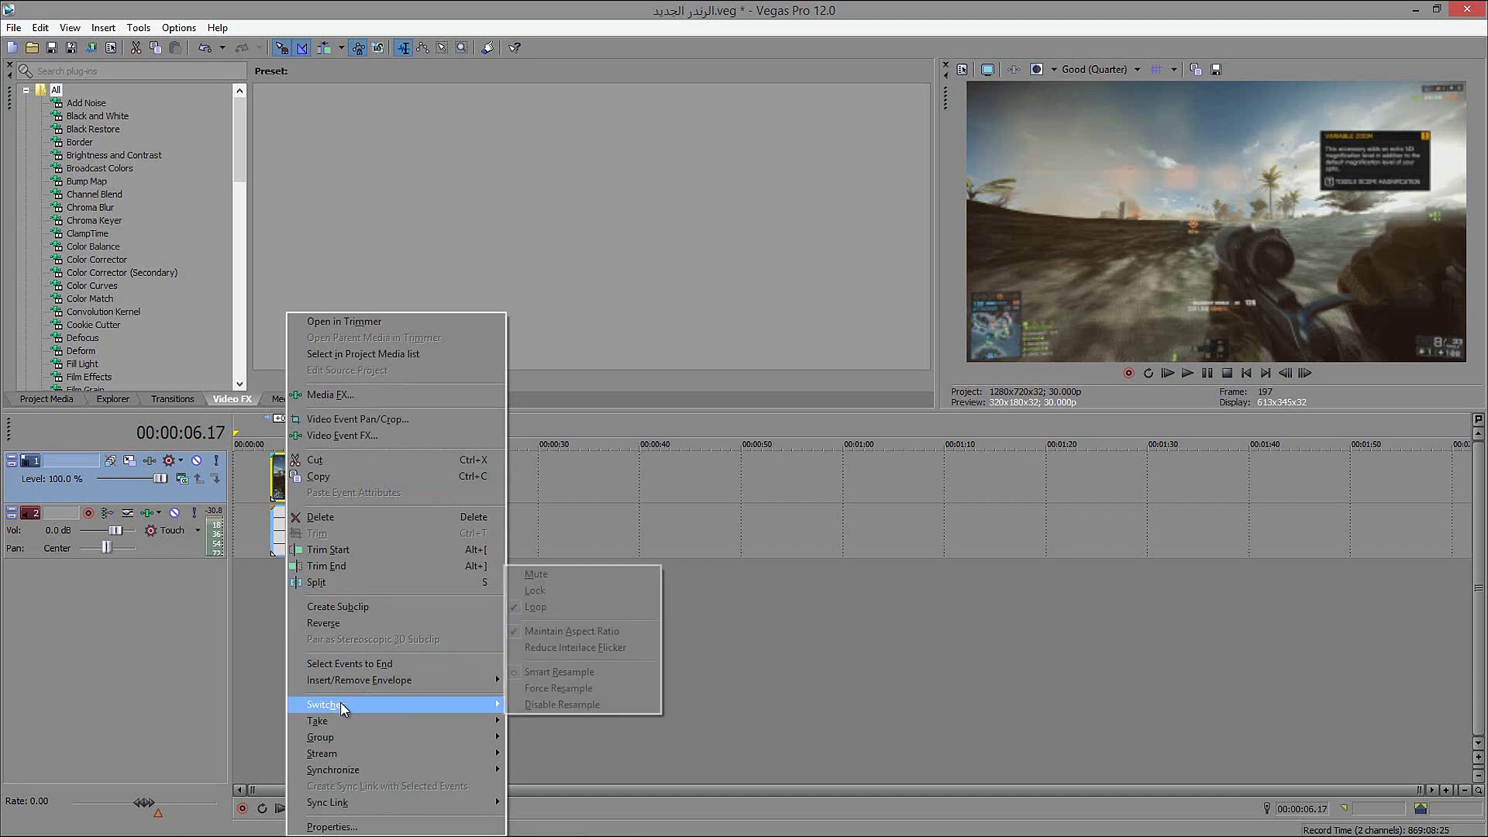
{"action": "left_click", "coordinate": [616, 705]}
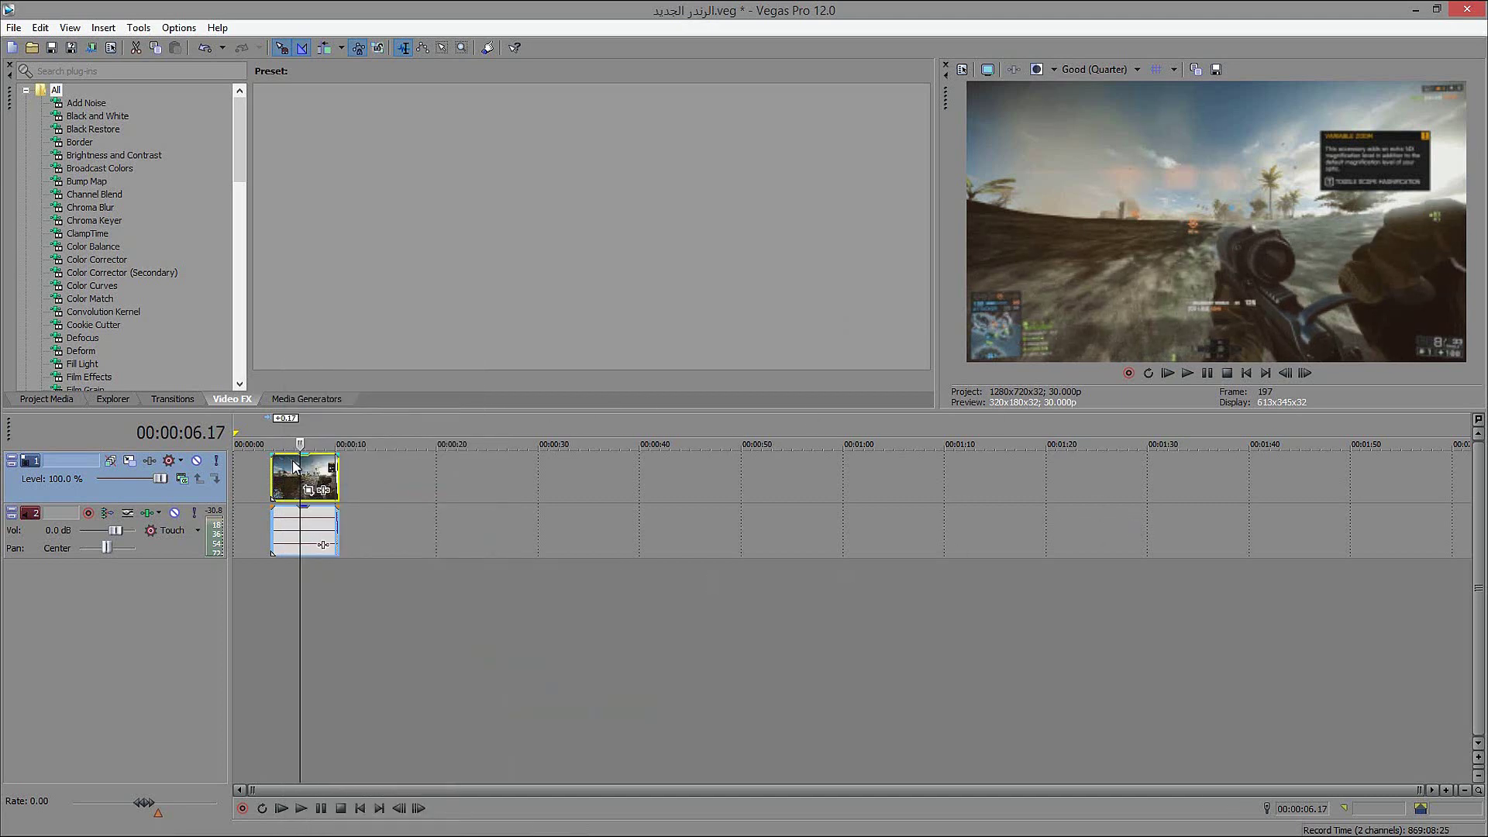
{"action": "left_click_drag", "start_coordinate": [297, 469], "coordinate": [292, 469]}
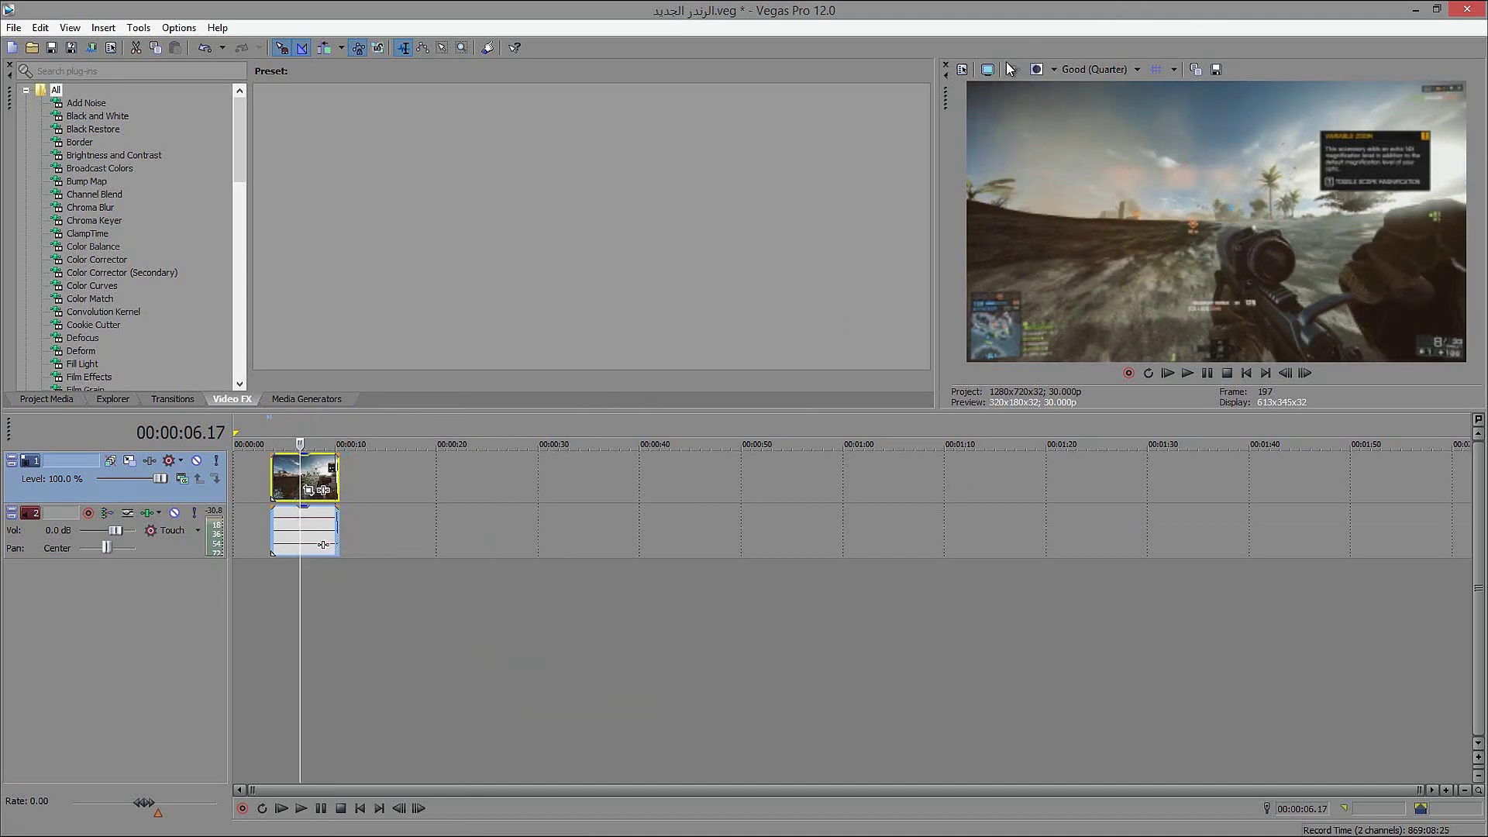
Apply the HD 1080-60i (1920x1080; 29.970 fps) template in the project's video properties
{"action": "left_click", "coordinate": [961, 71]}
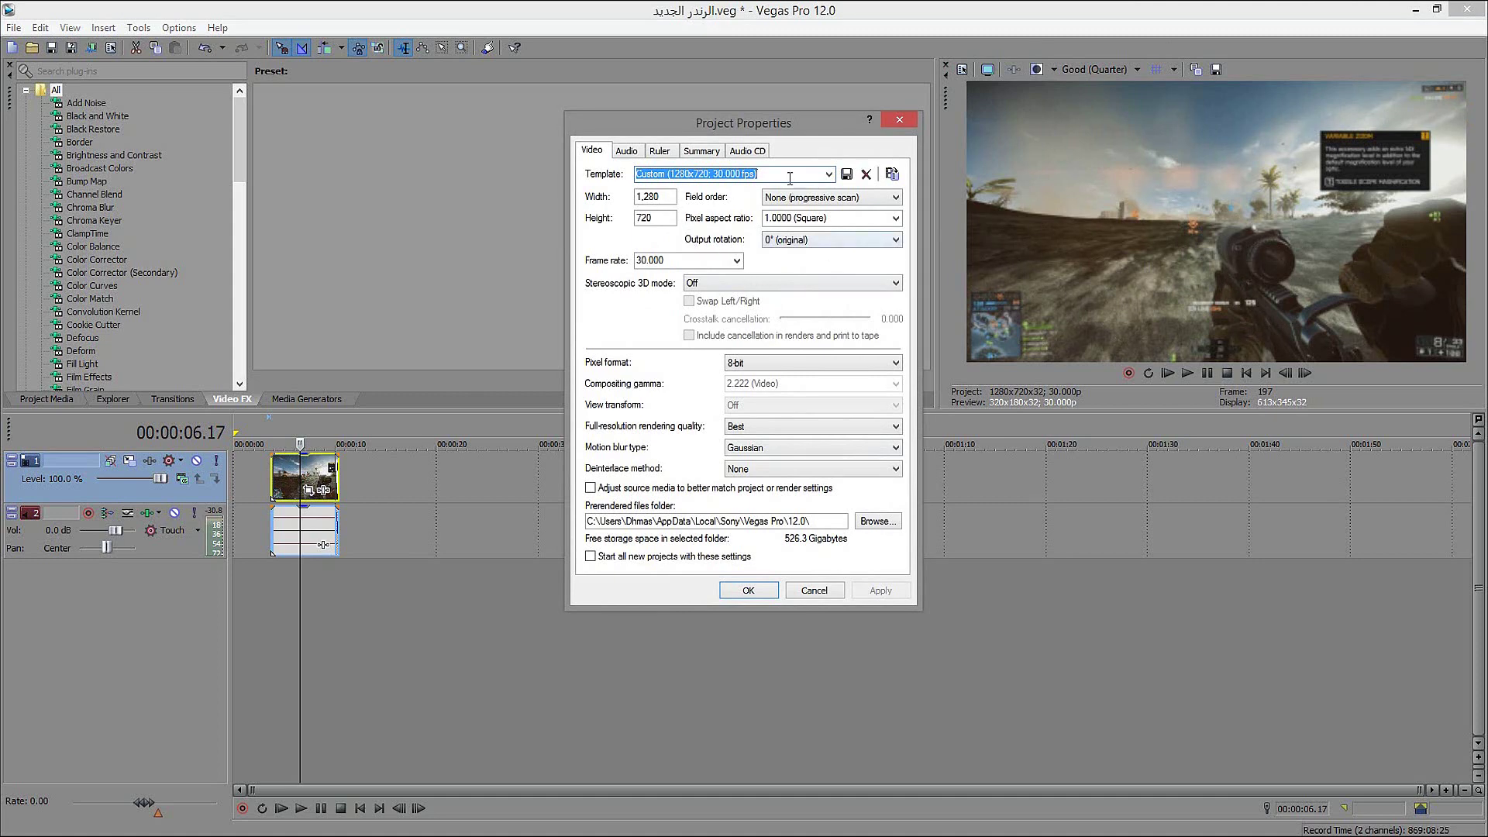
{"action": "left_click", "coordinate": [828, 173]}
{"action": "left_click", "coordinate": [828, 174]}
{"action": "left_click", "coordinate": [665, 196]}
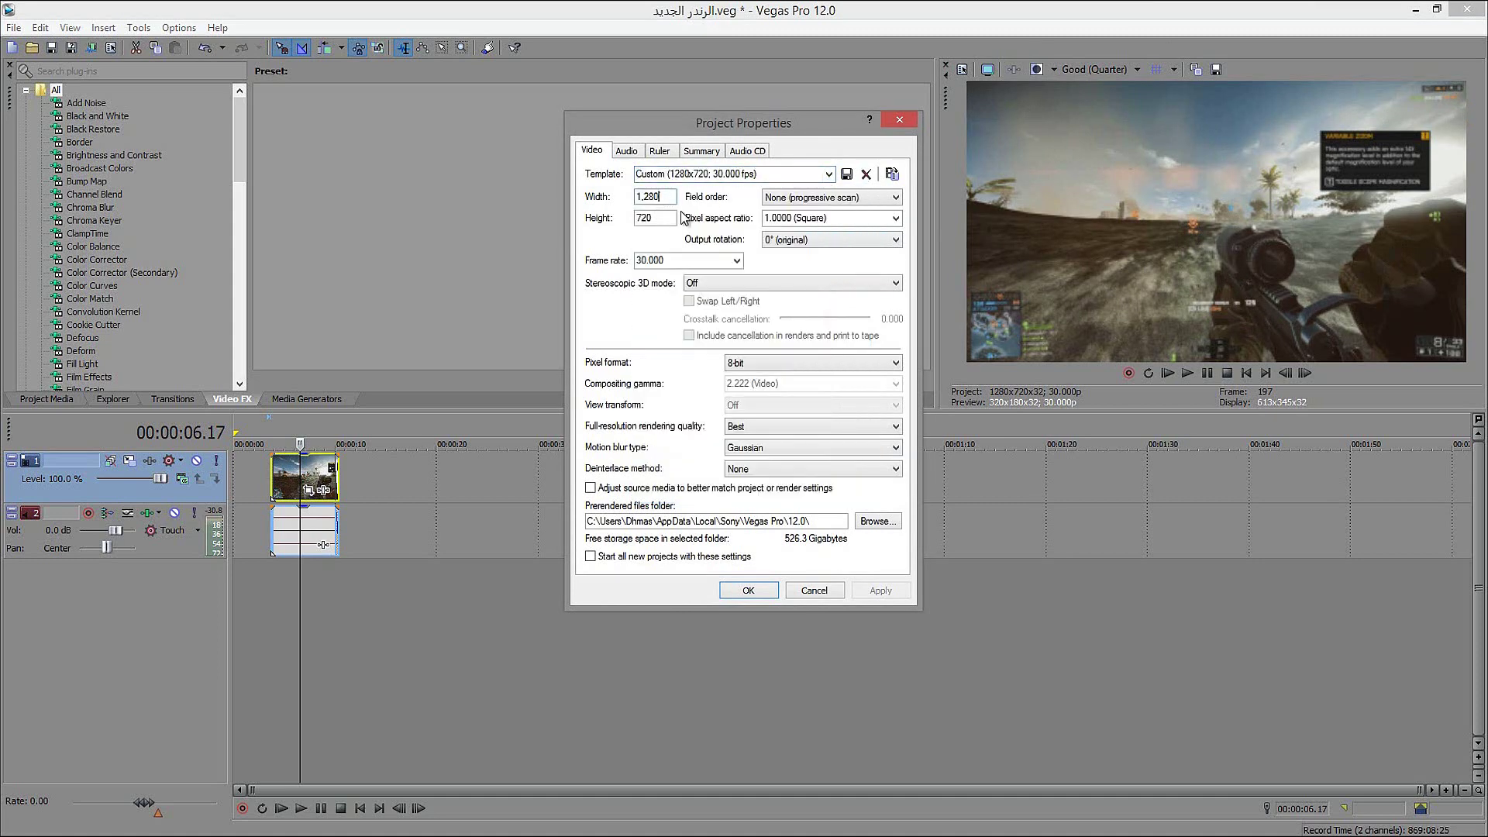
{"action": "left_click", "coordinate": [828, 173]}
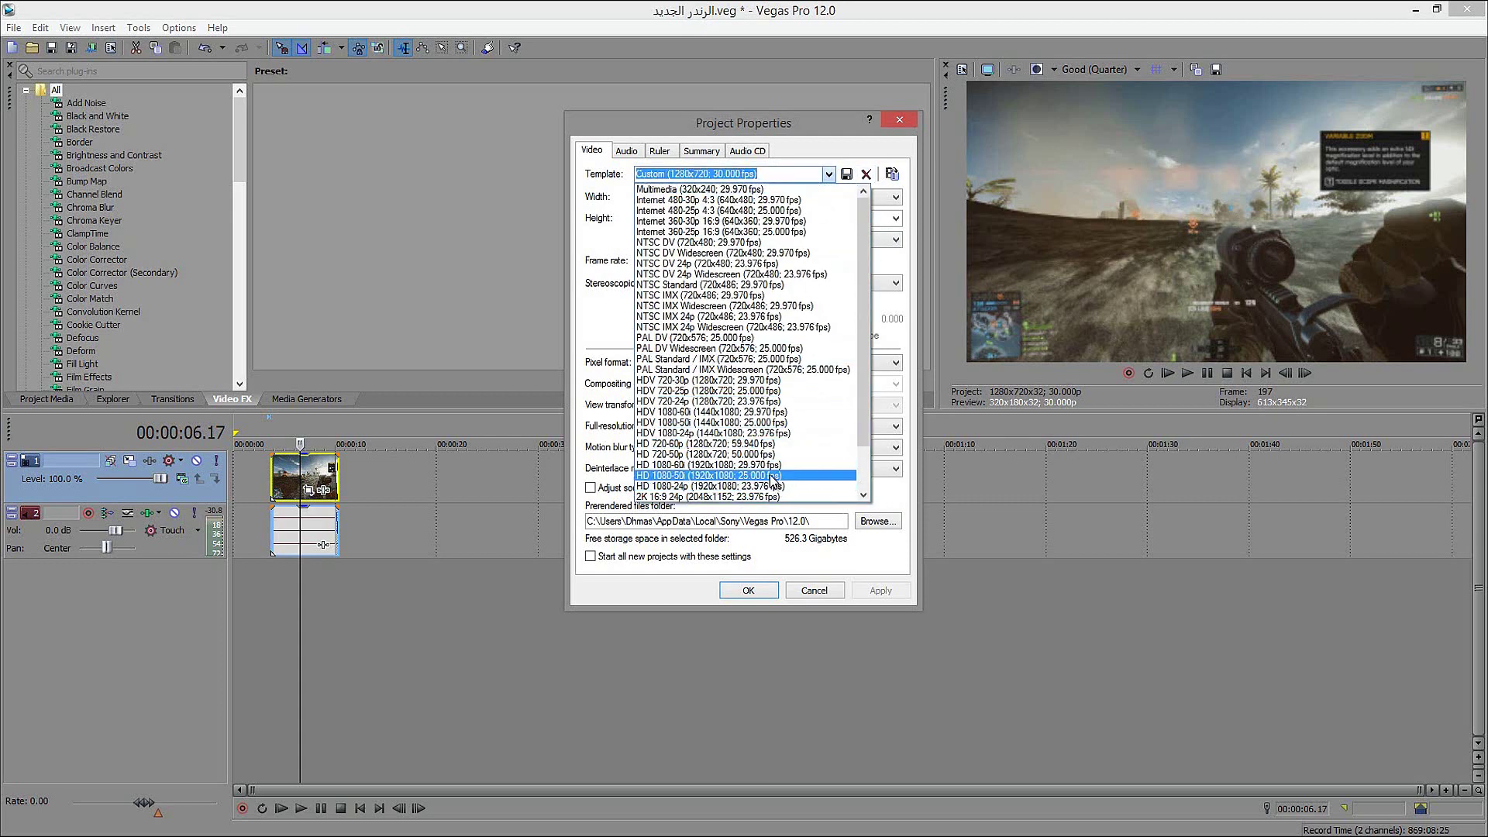
{"action": "left_click", "coordinate": [774, 468]}
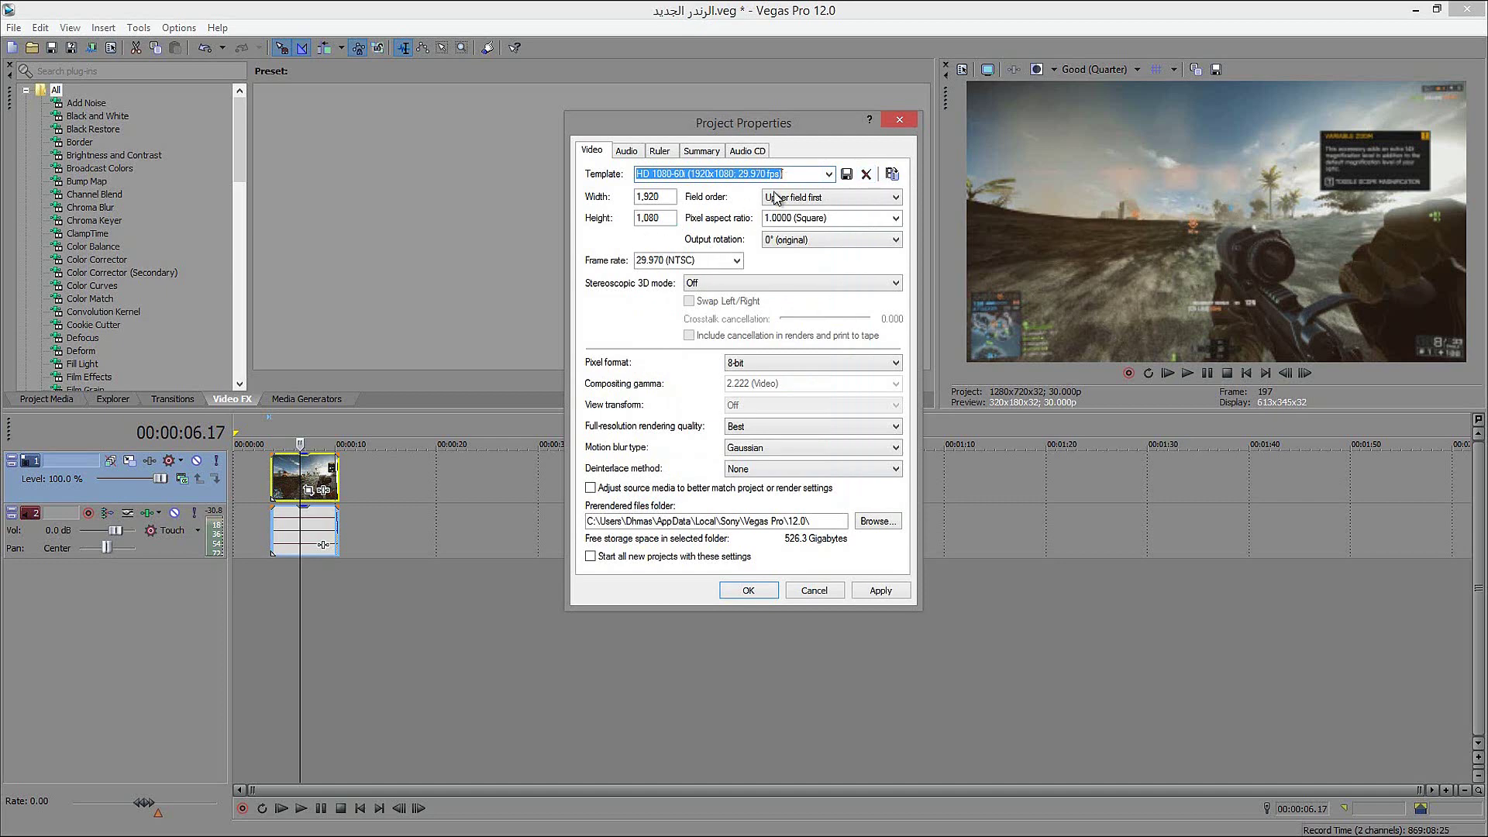
Set the project frame rate to 30 fps, keeping the 1920 x 1080 frame size
{"action": "left_click", "coordinate": [674, 200]}
{"action": "double_click", "coordinate": [667, 200]}
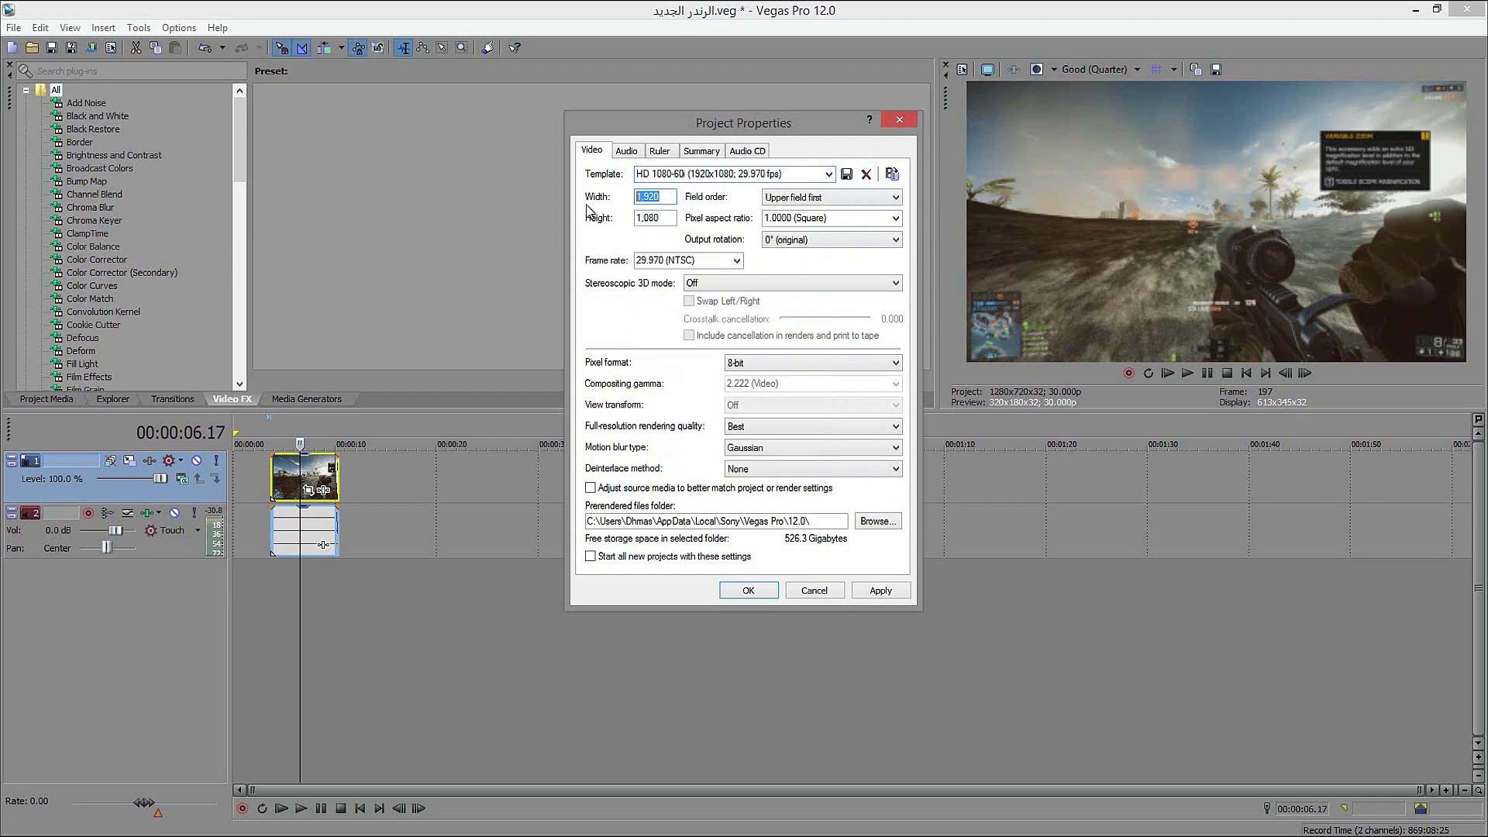
{"action": "key", "text": "Tab"}
{"action": "left_click", "coordinate": [671, 220]}
{"action": "left_click", "coordinate": [737, 260]}
{"action": "left_click", "coordinate": [737, 260]}
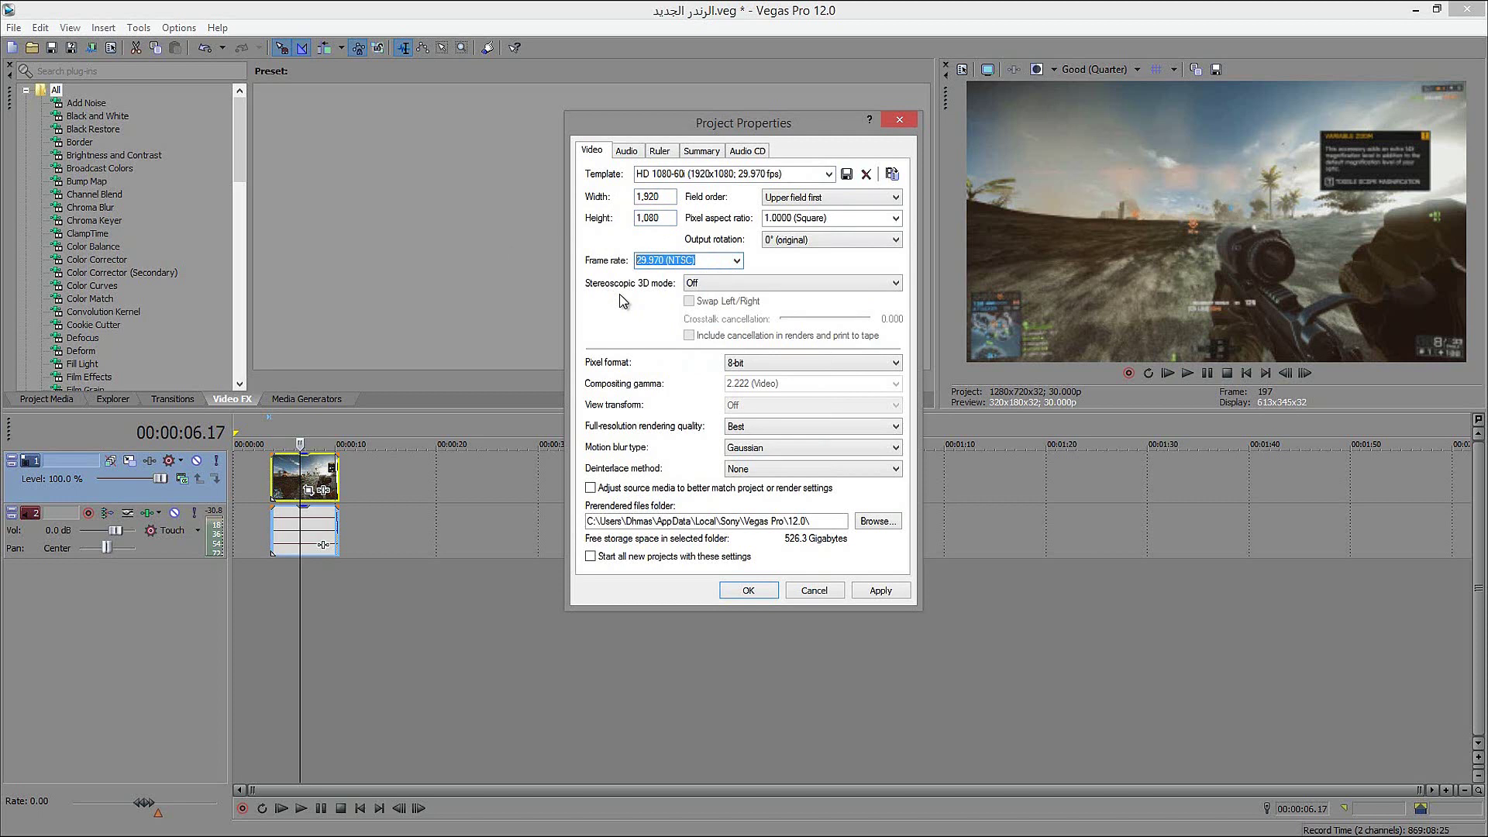
{"action": "type", "text": "30"}
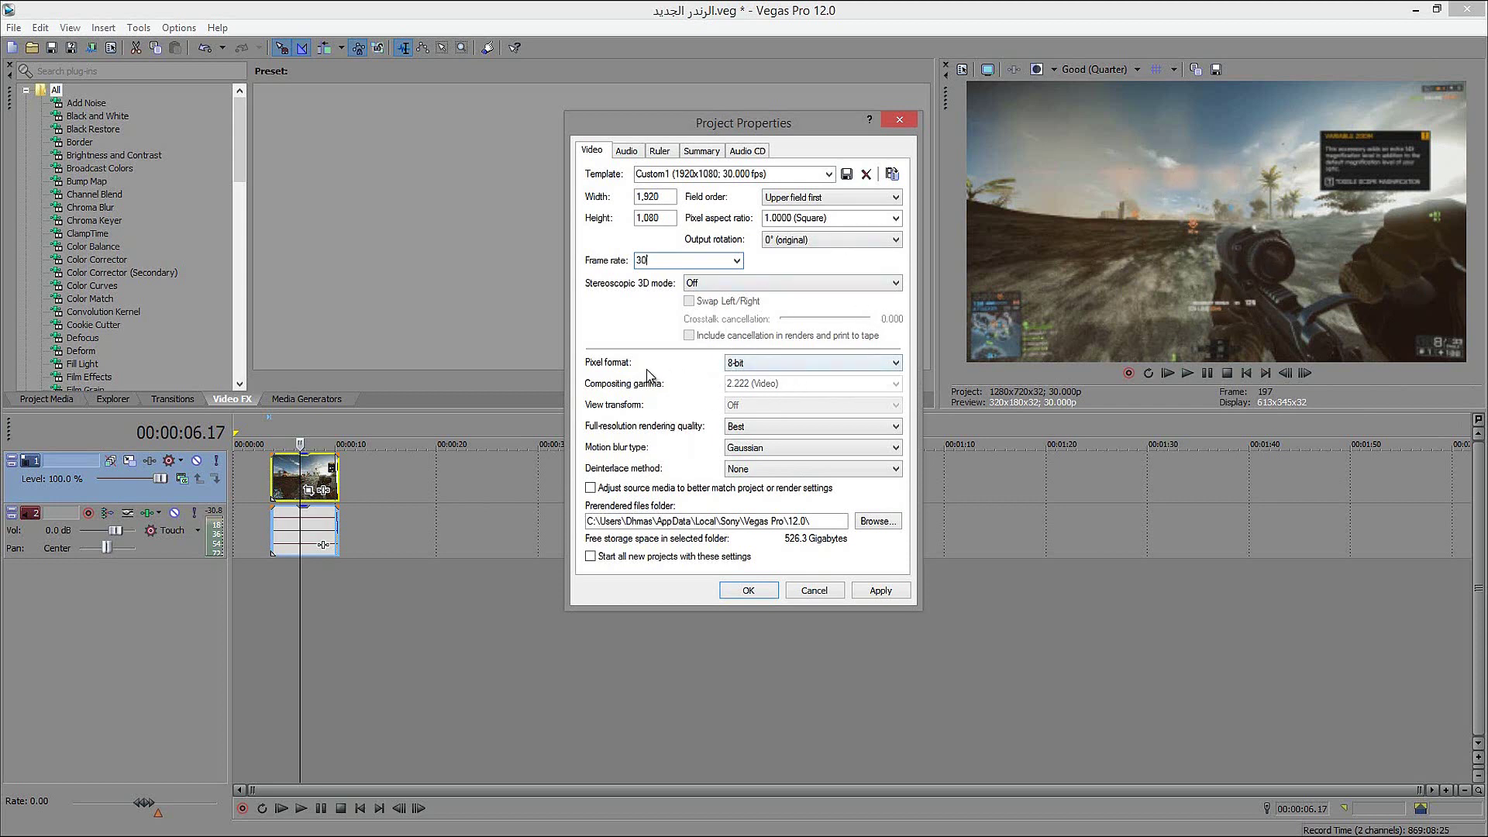
Set the pixel format to 32-bit floating point (full range) and the view transform to Off, applying both changes
{"action": "left_click", "coordinate": [798, 363]}
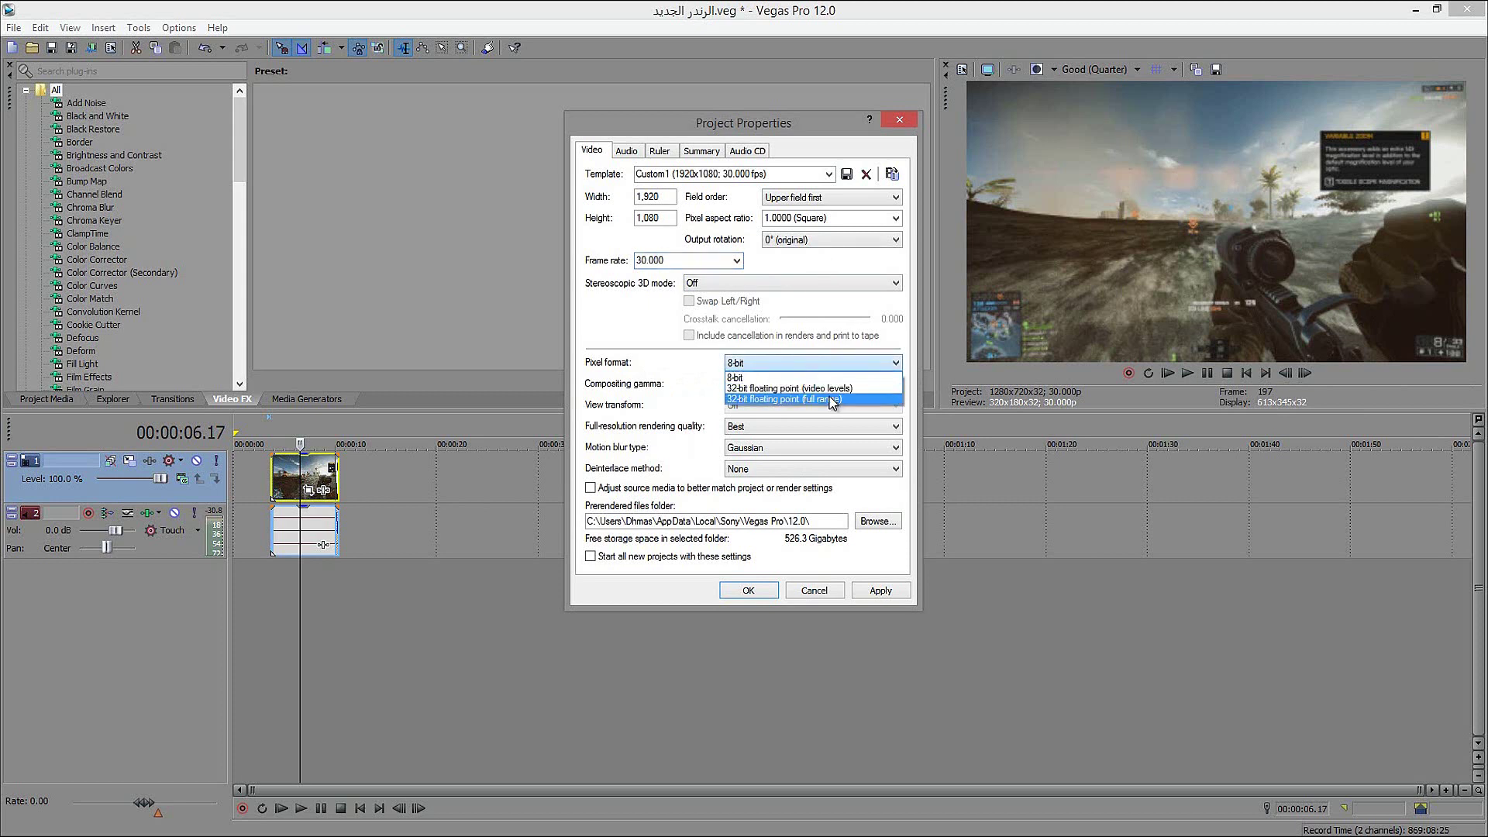
{"action": "left_click", "coordinate": [820, 400]}
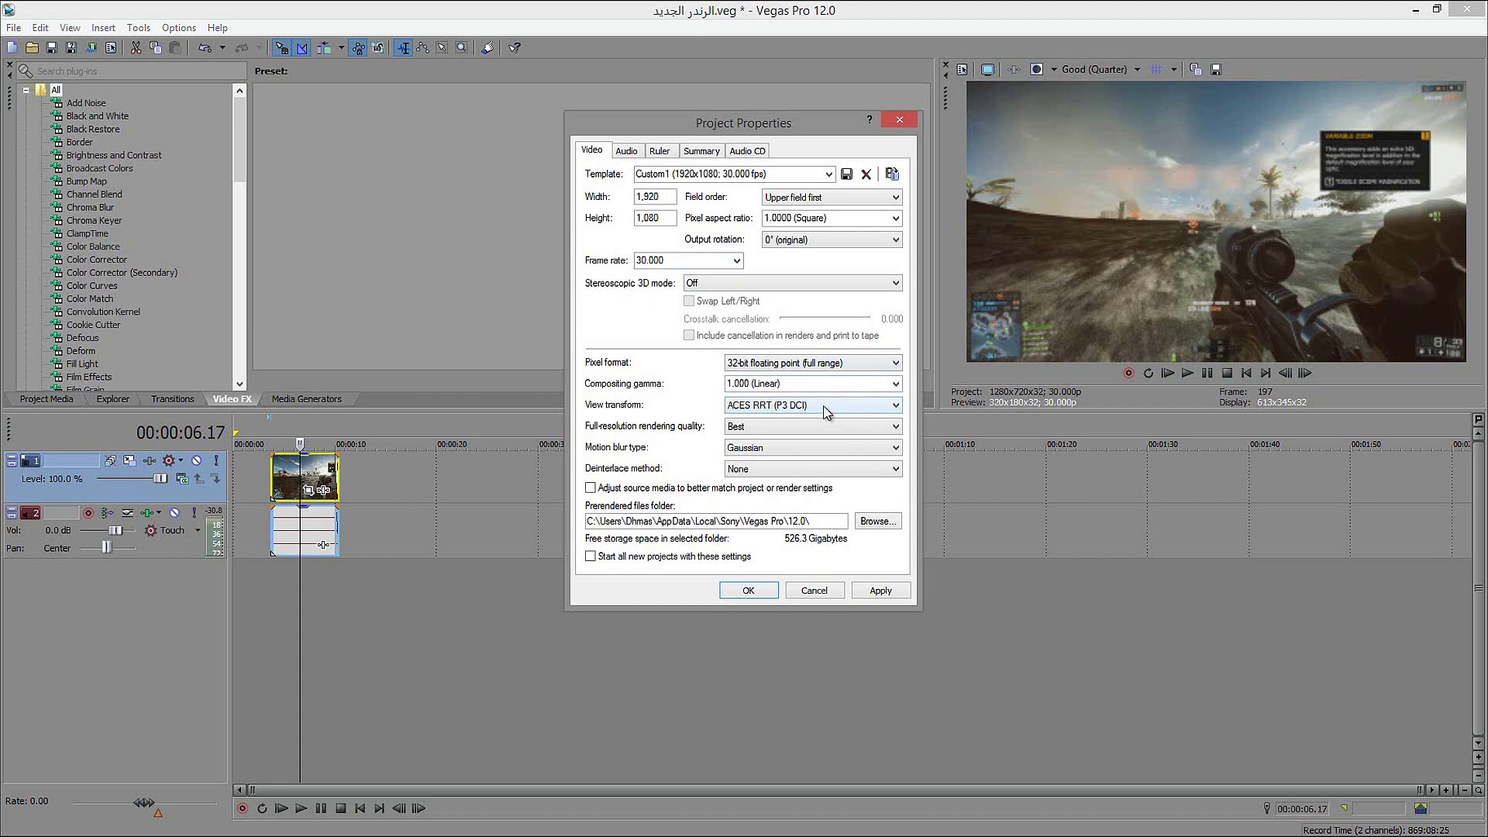
{"action": "left_click", "coordinate": [881, 592]}
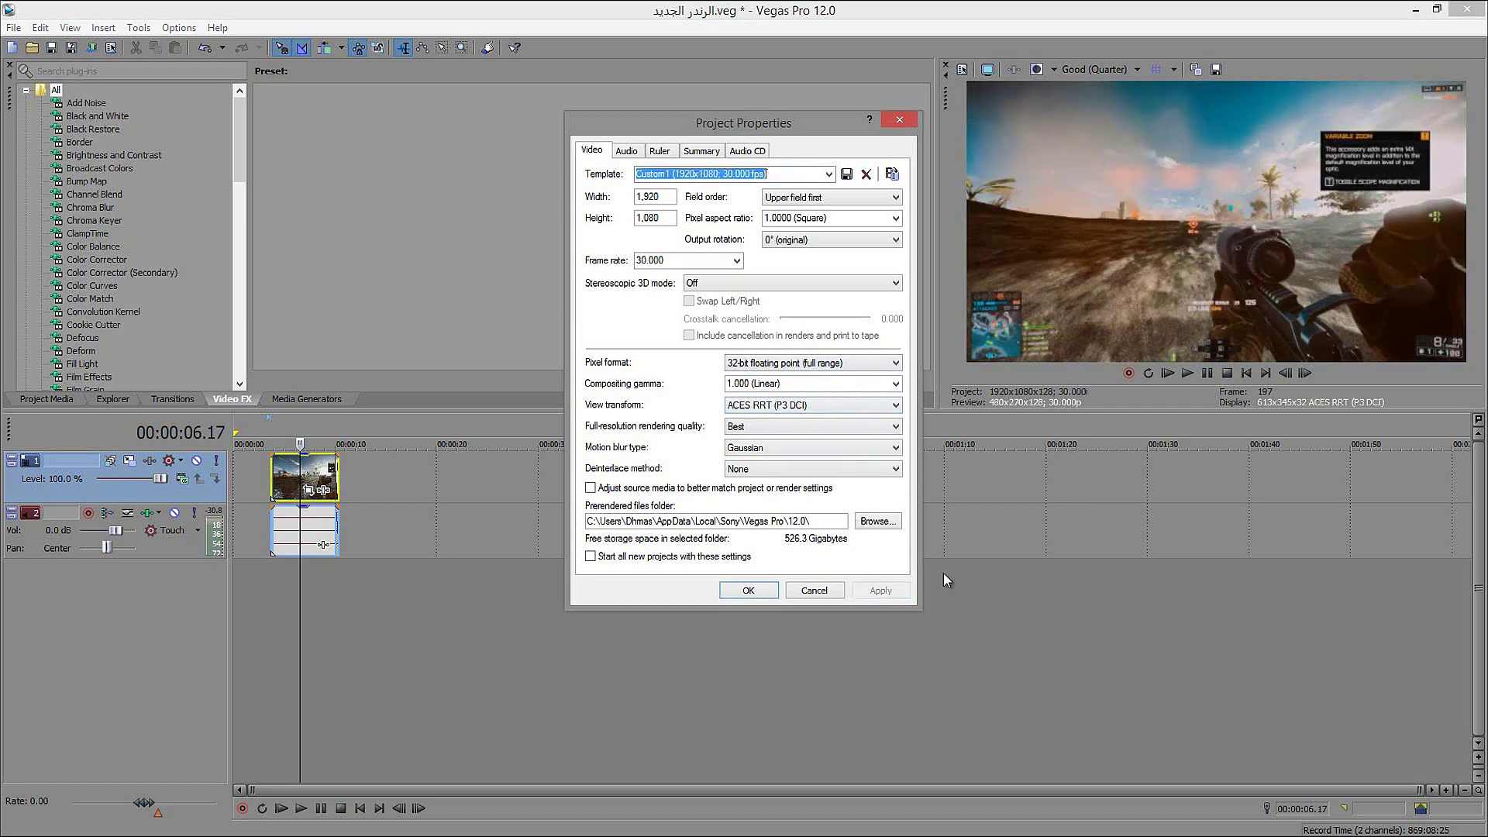
{"action": "left_click", "coordinate": [833, 412]}
{"action": "left_click", "coordinate": [834, 420]}
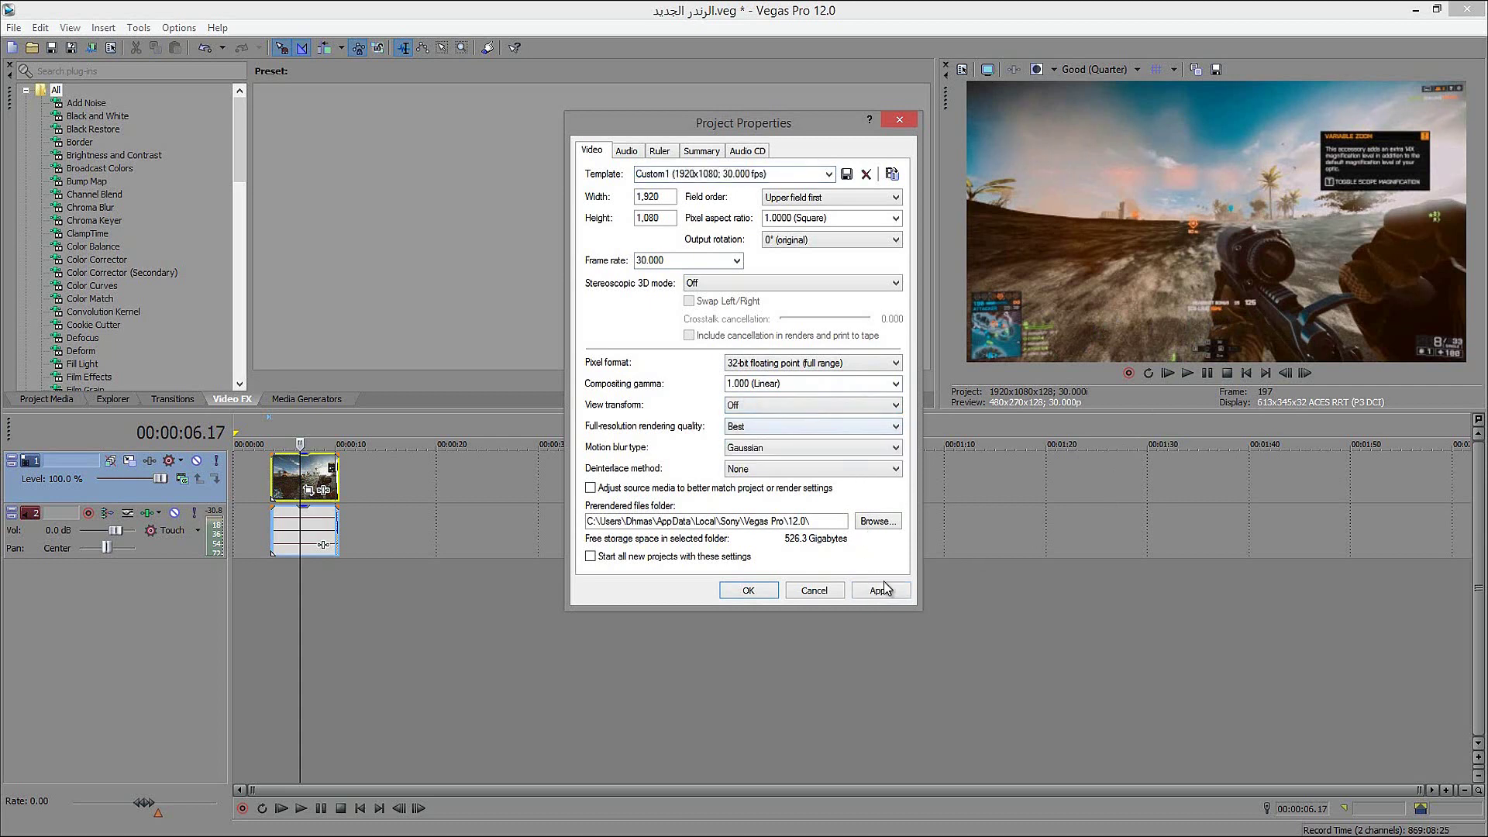
{"action": "left_click", "coordinate": [884, 590]}
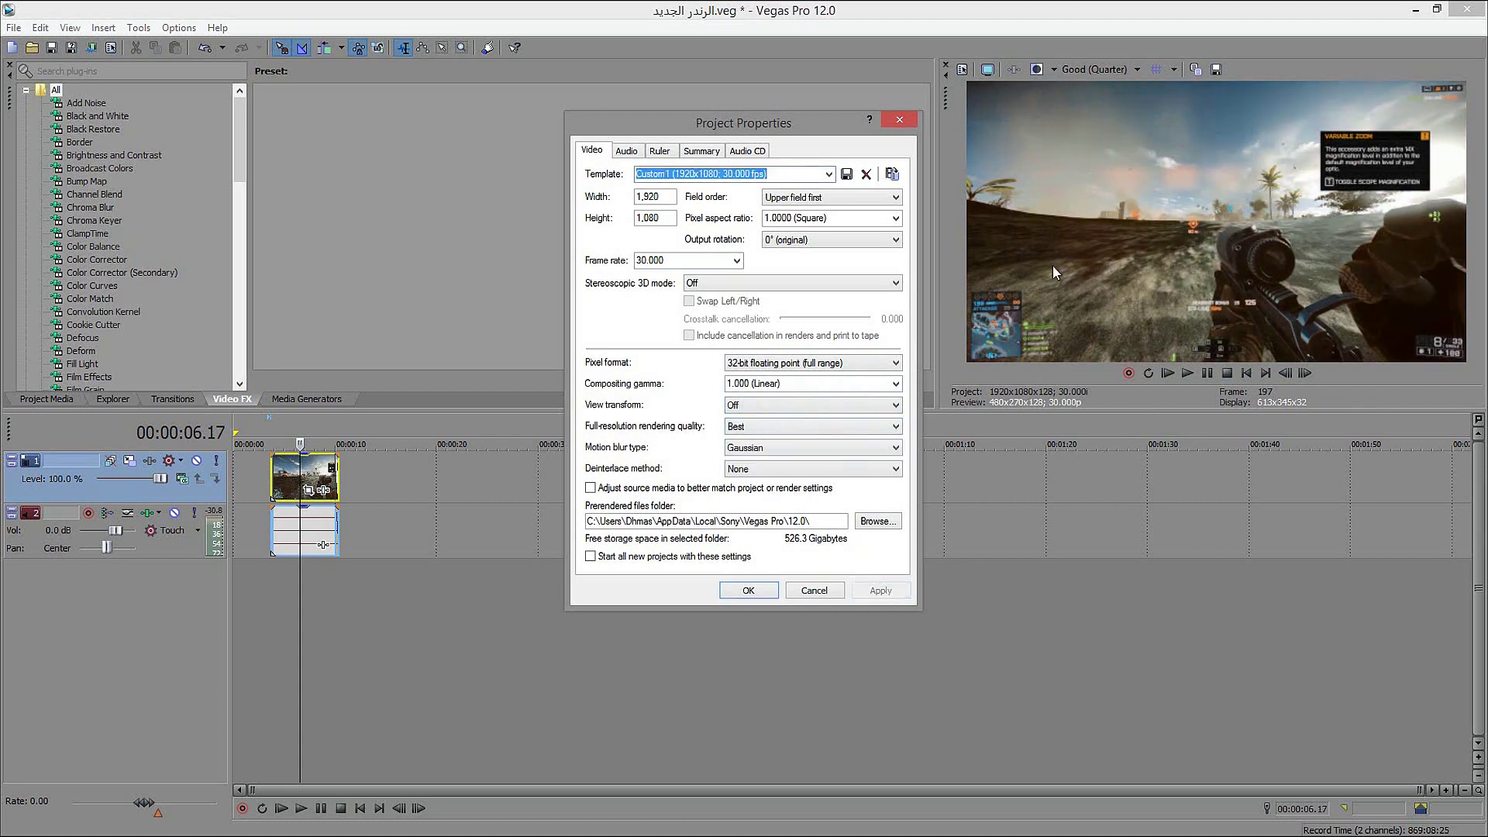
Apply the 8-bit pixel format and return to 32-bit floating point (full range) to compare the preview colours
{"action": "left_click", "coordinate": [843, 370]}
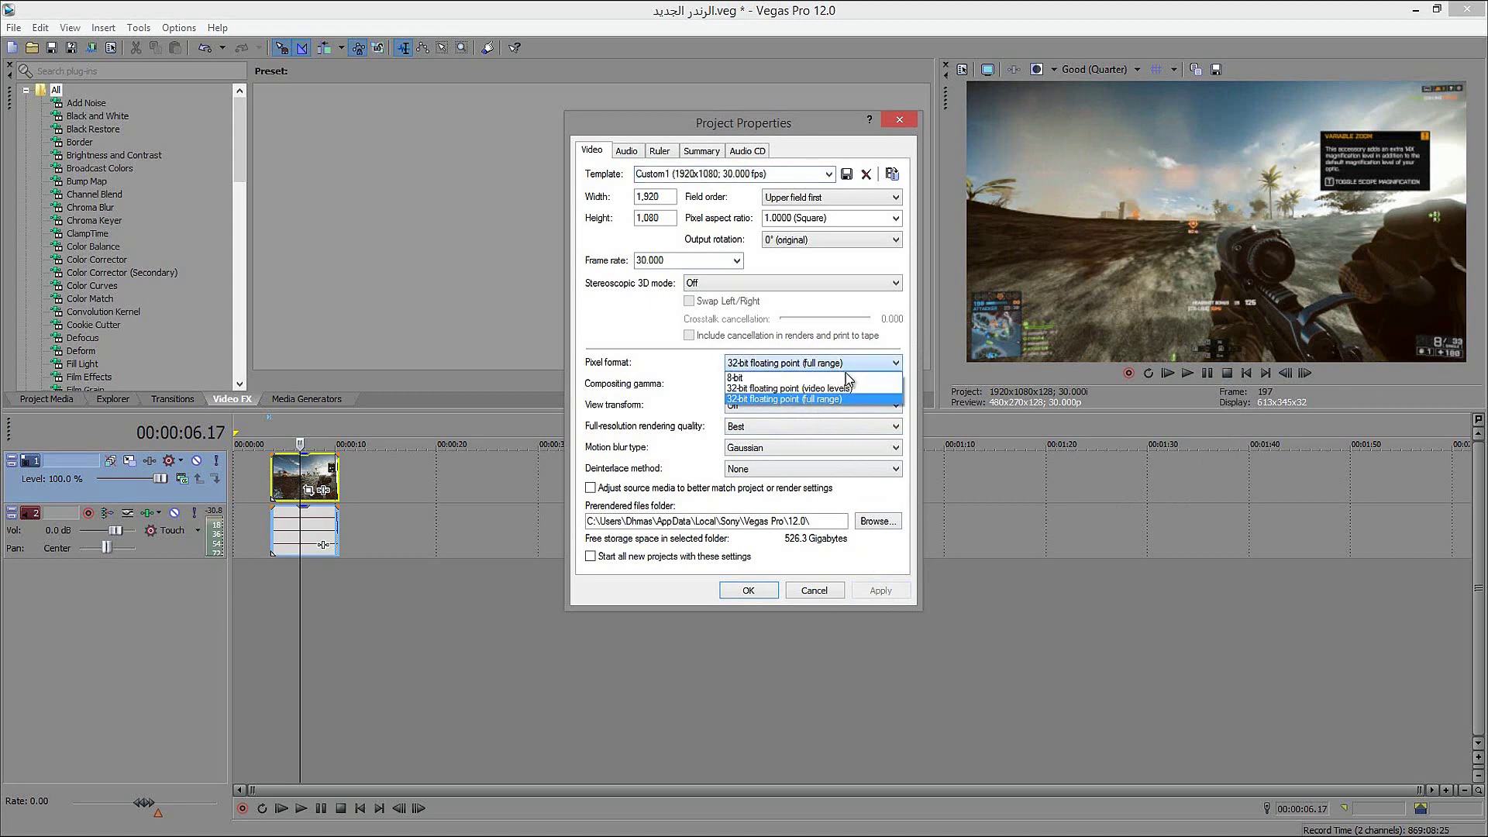
{"action": "left_click", "coordinate": [848, 375]}
{"action": "left_click", "coordinate": [881, 590]}
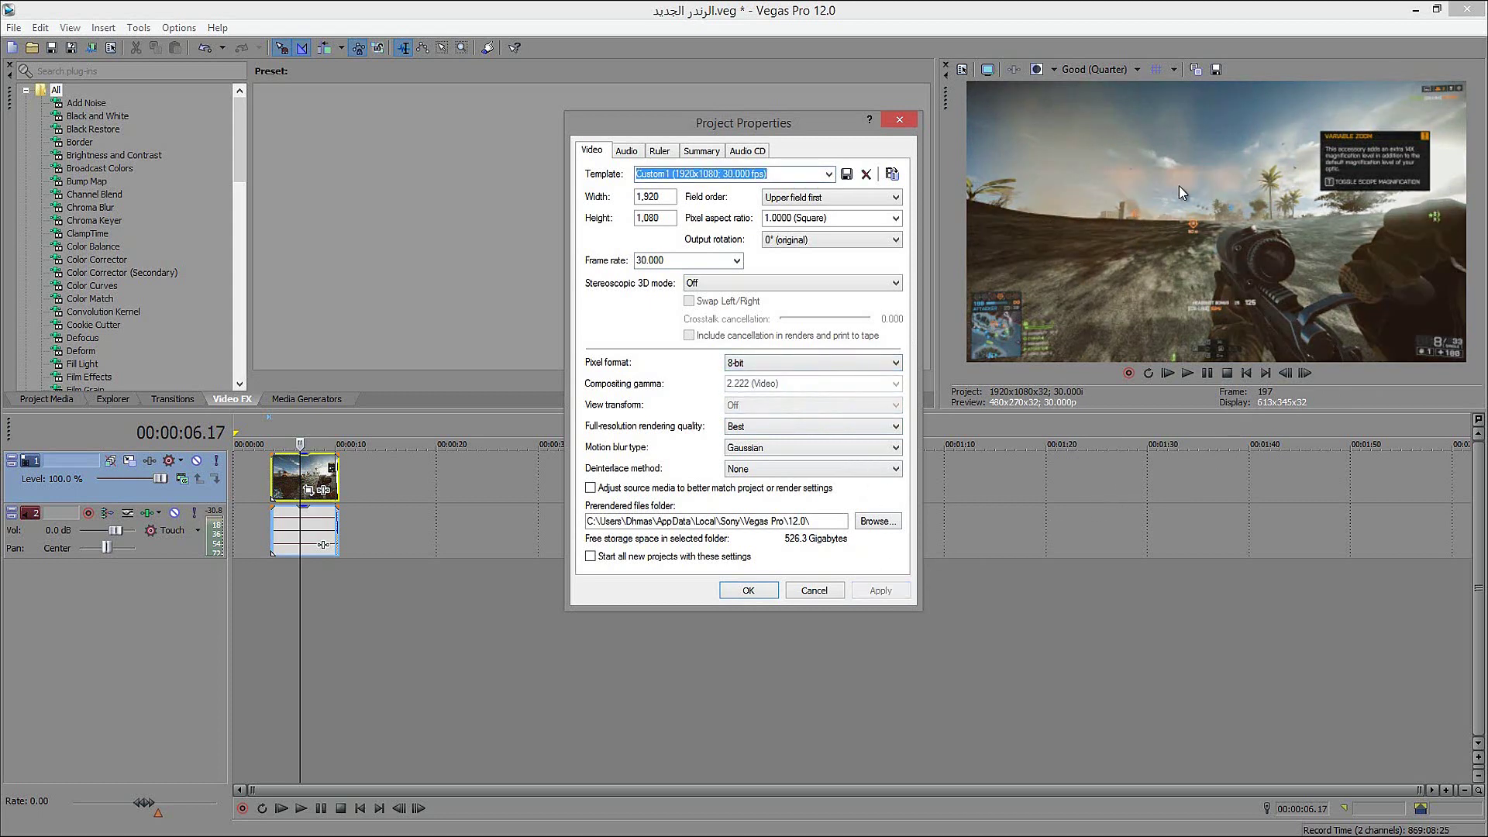
{"action": "left_click", "coordinate": [882, 366]}
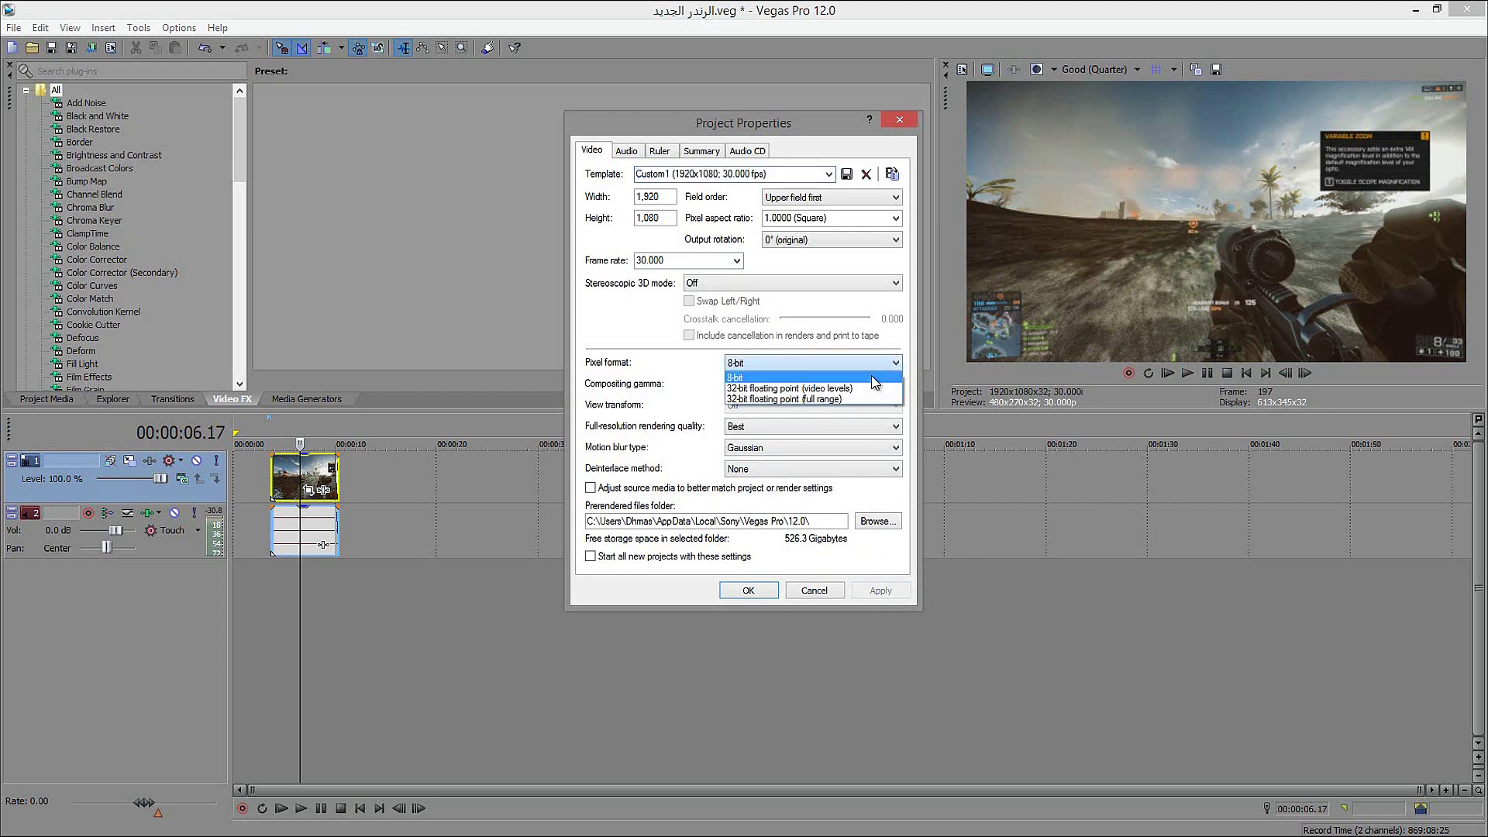
{"action": "left_click", "coordinate": [853, 402]}
{"action": "left_click", "coordinate": [874, 594]}
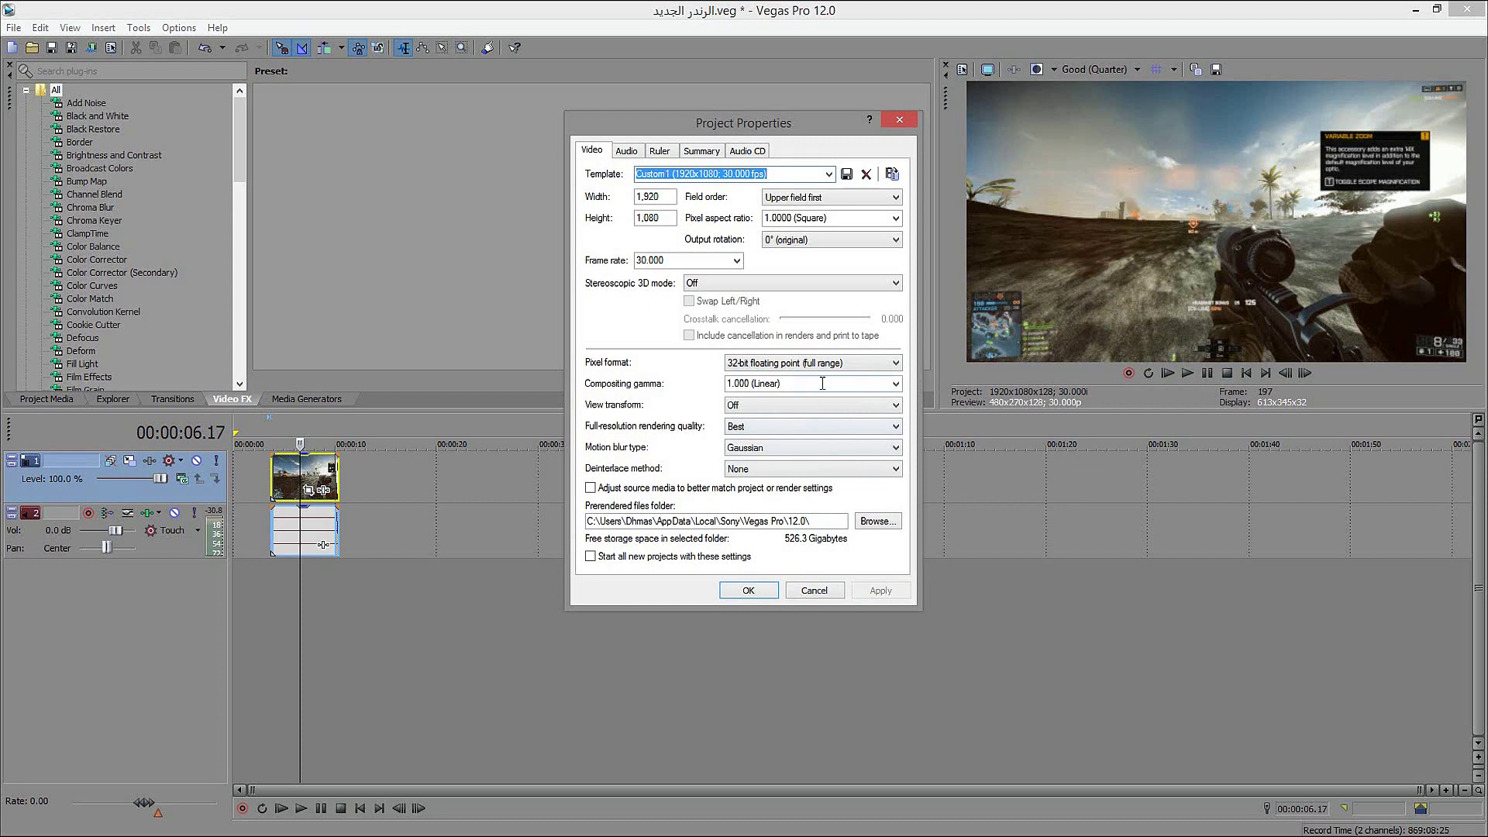
Keep compositing gamma at 1.000 (Linear) and rendering quality at Best, and set the deinterlace method to Blend fields
{"action": "left_click", "coordinate": [893, 385]}
{"action": "left_click", "coordinate": [860, 397]}
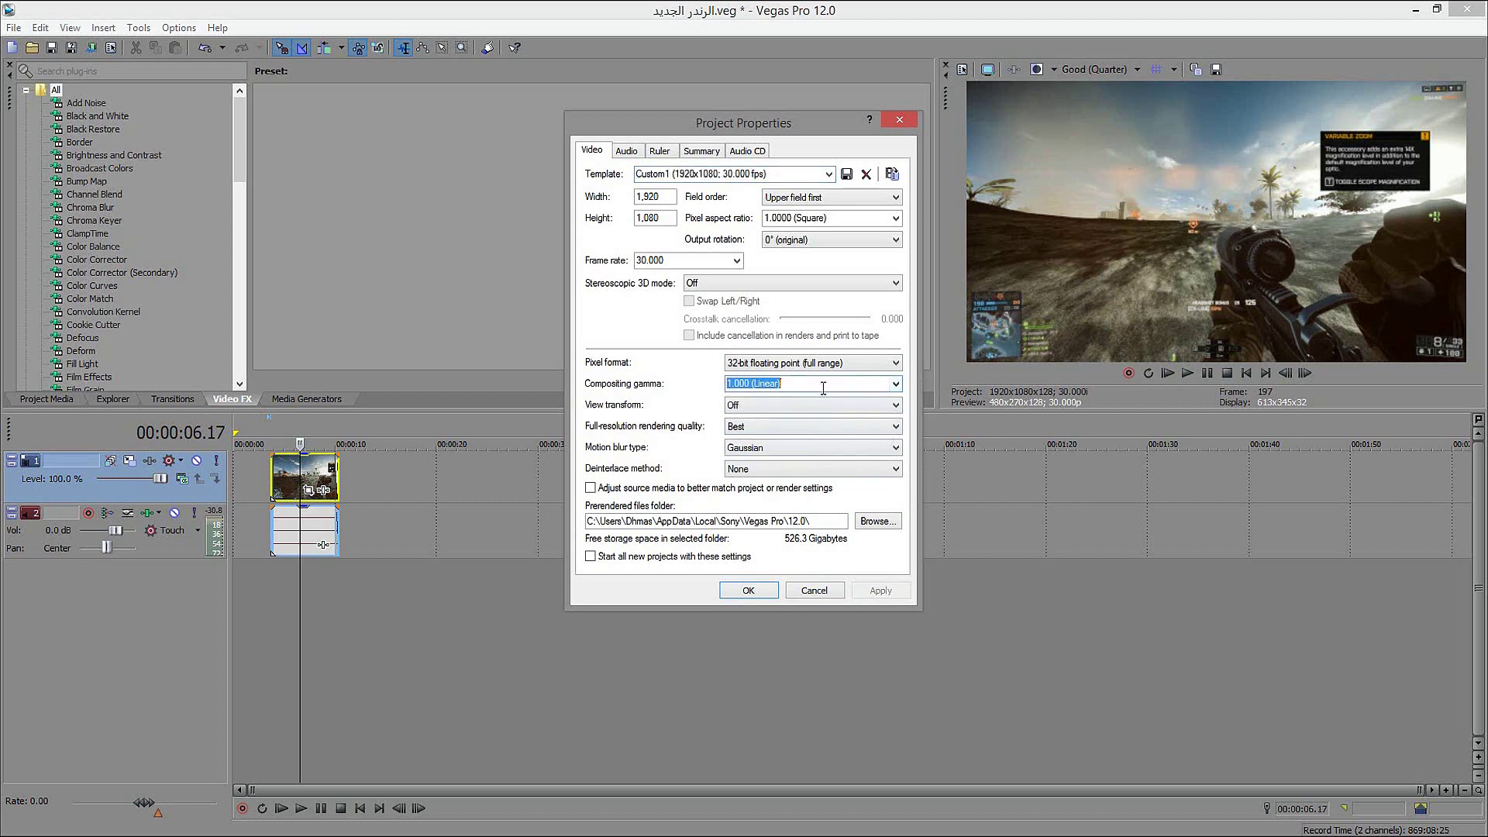
{"action": "left_click", "coordinate": [787, 427]}
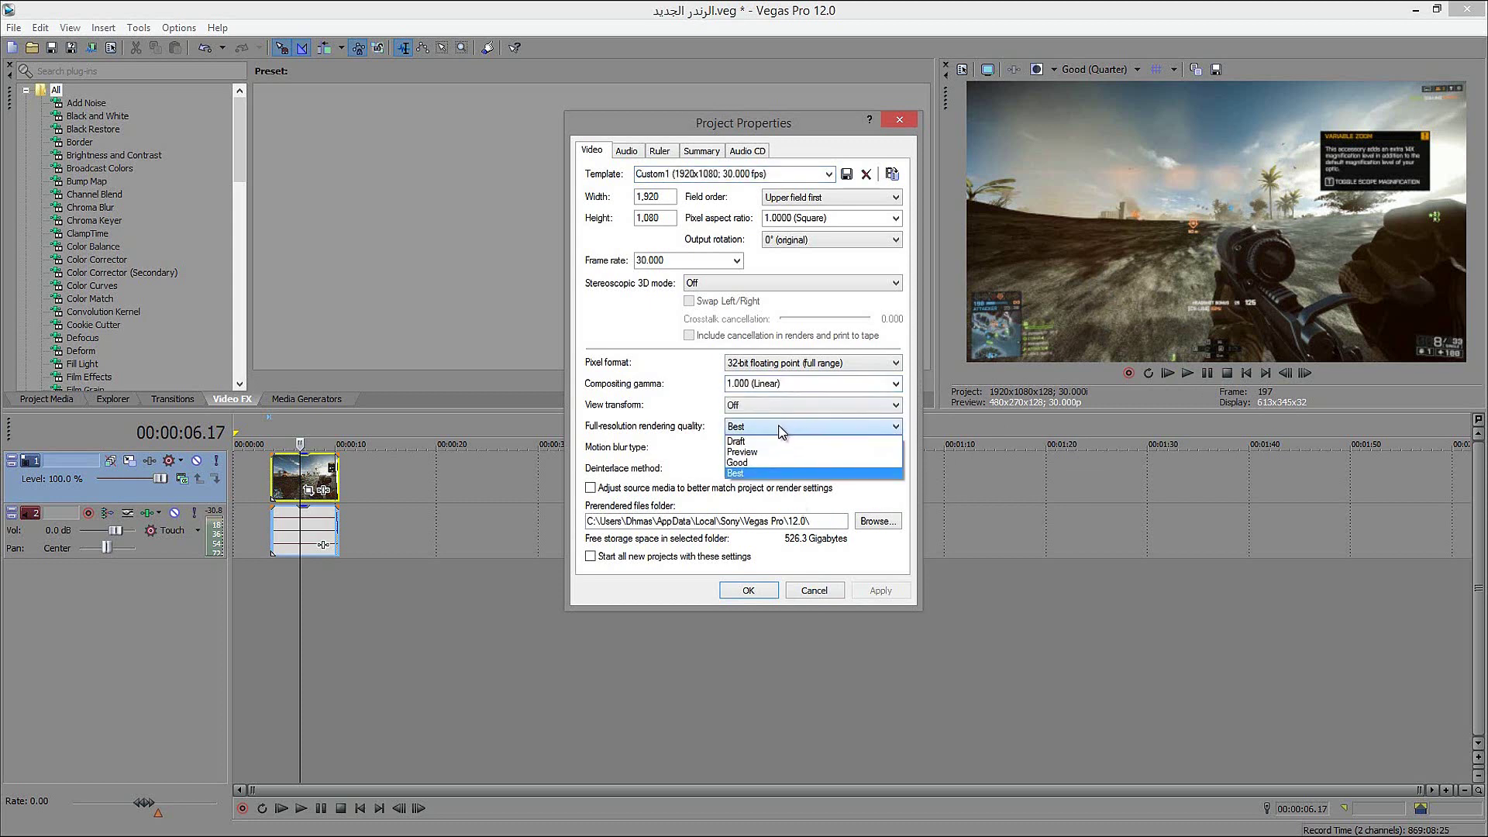
{"action": "left_click", "coordinate": [783, 427]}
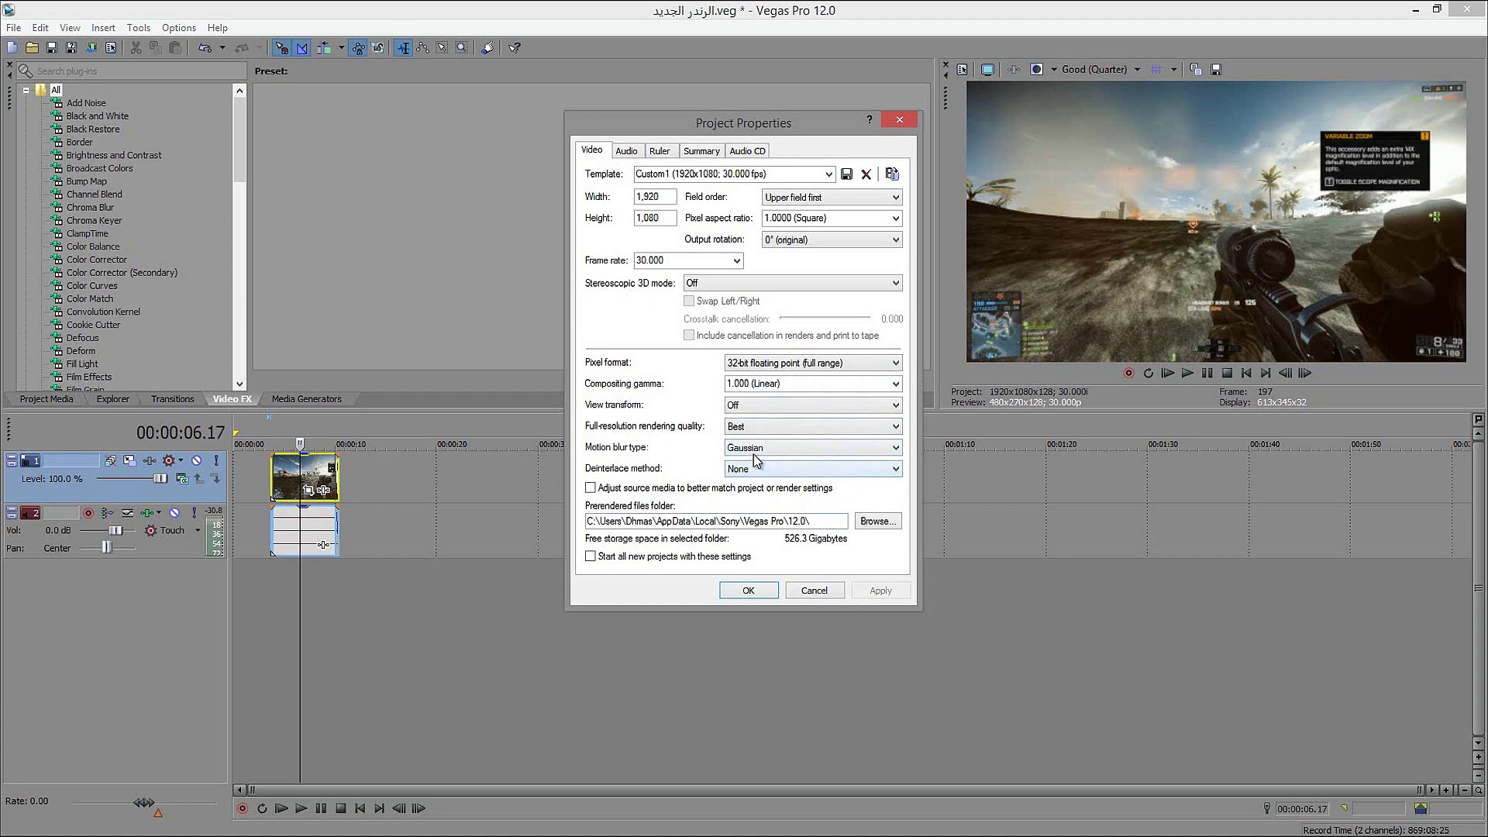
{"action": "left_click", "coordinate": [756, 469]}
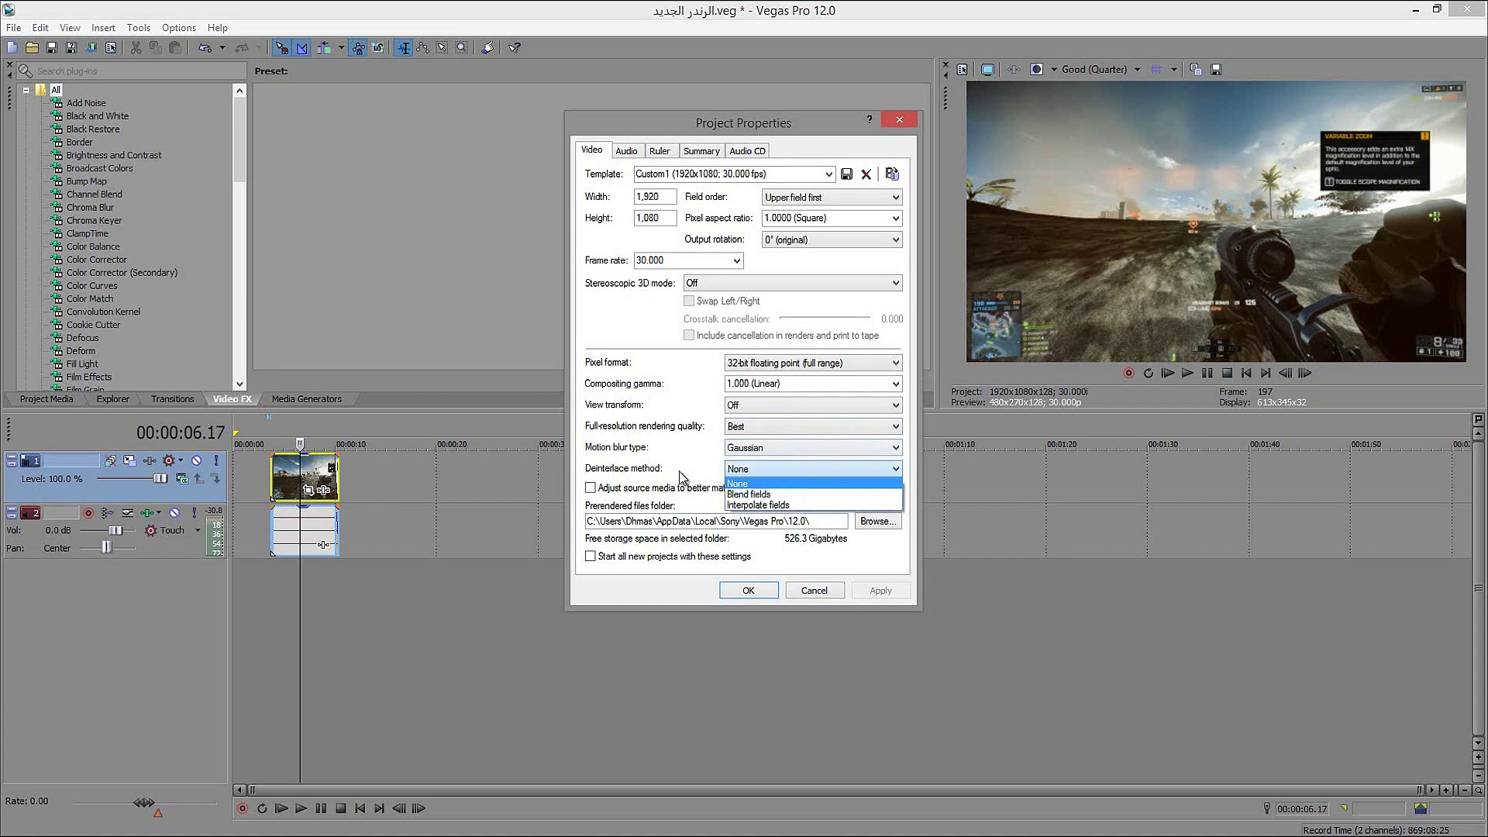
{"action": "left_click", "coordinate": [772, 495]}
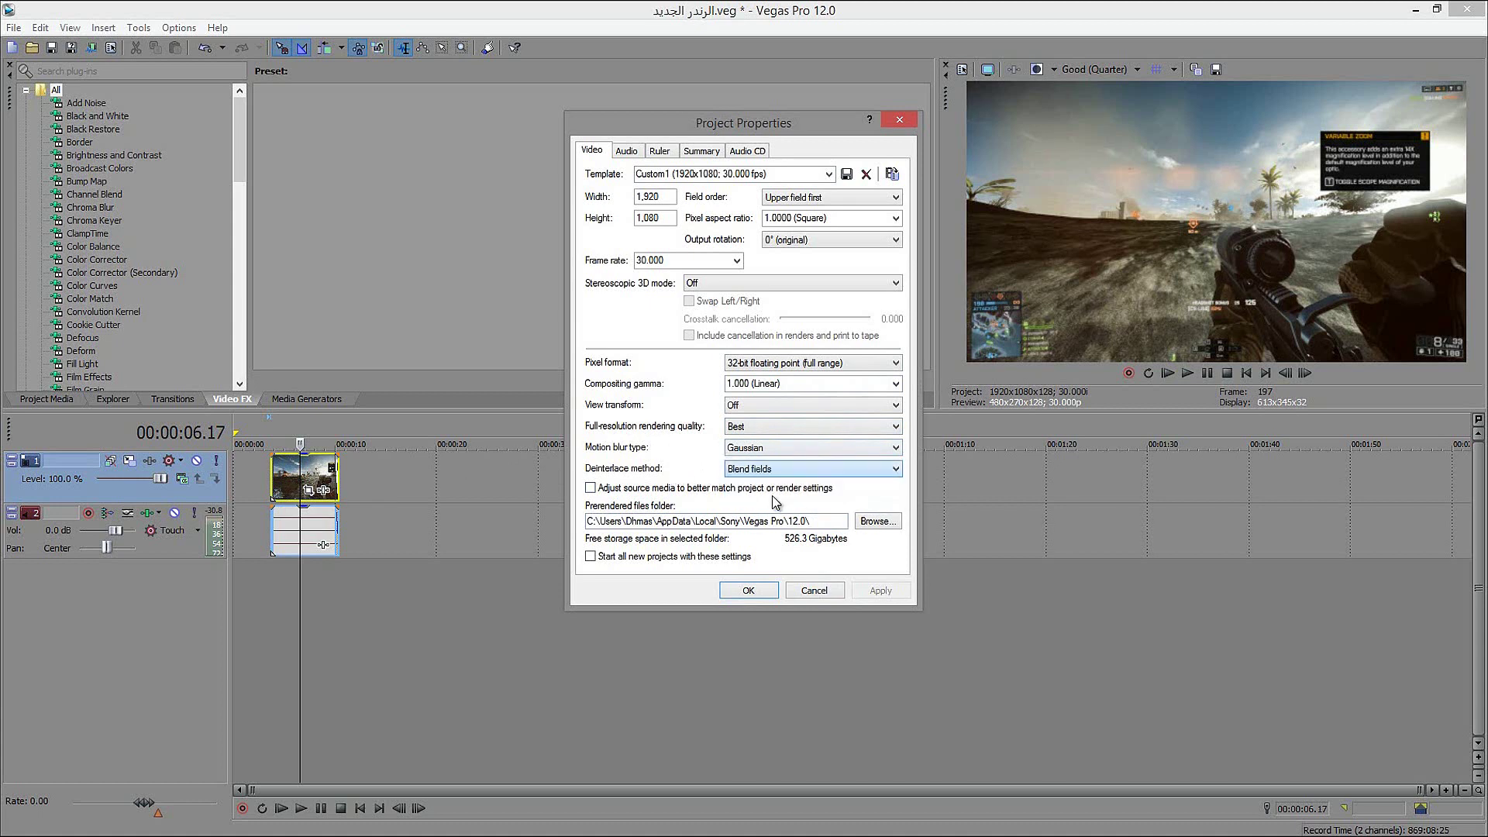
Set the deinterlace method to None and apply the video settings as the default for all new projects
{"action": "left_click", "coordinate": [783, 471]}
{"action": "left_click", "coordinate": [782, 483]}
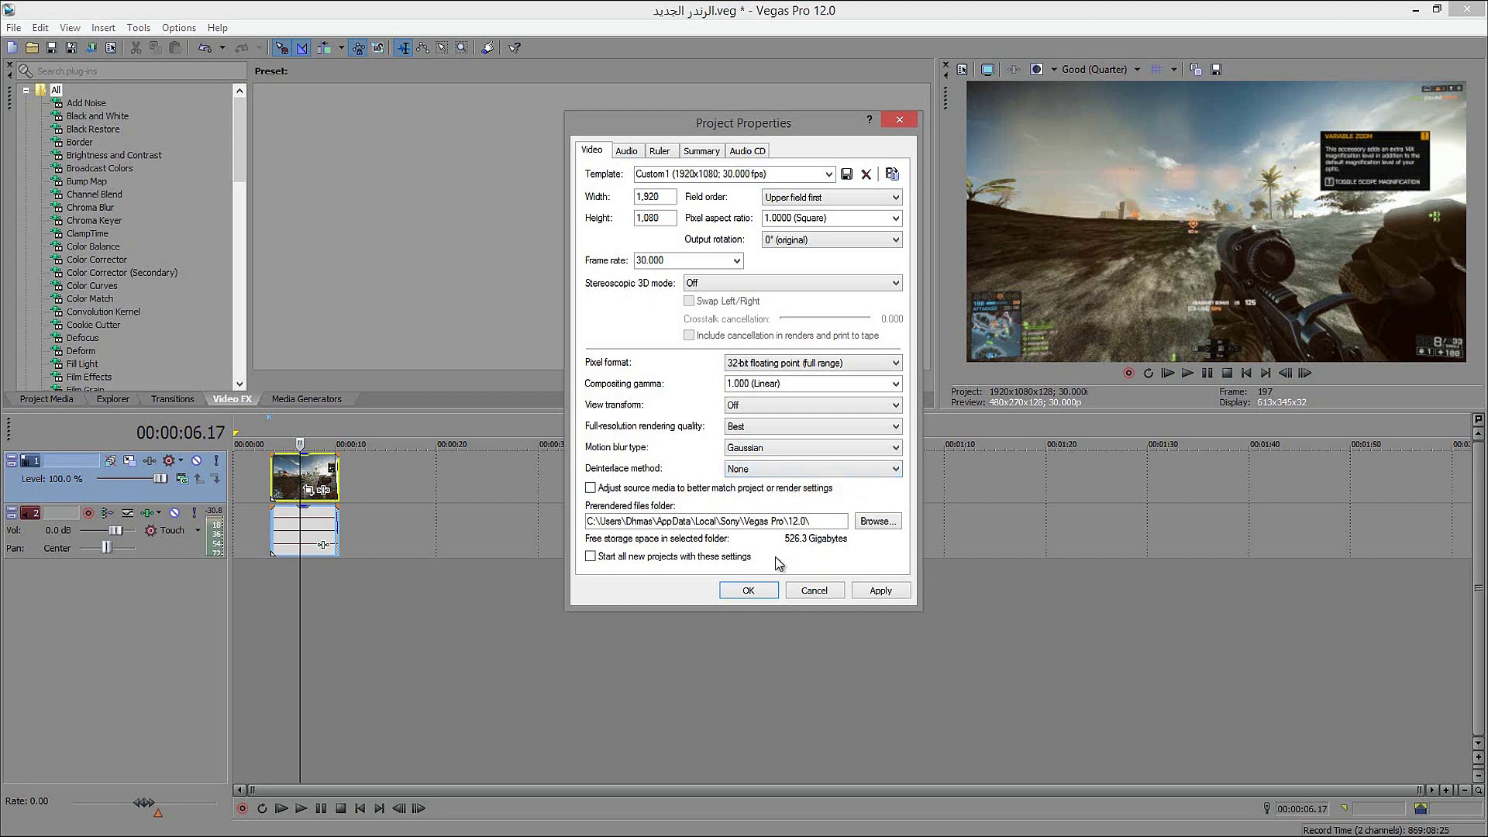
{"action": "left_click", "coordinate": [645, 557]}
{"action": "left_click", "coordinate": [881, 591]}
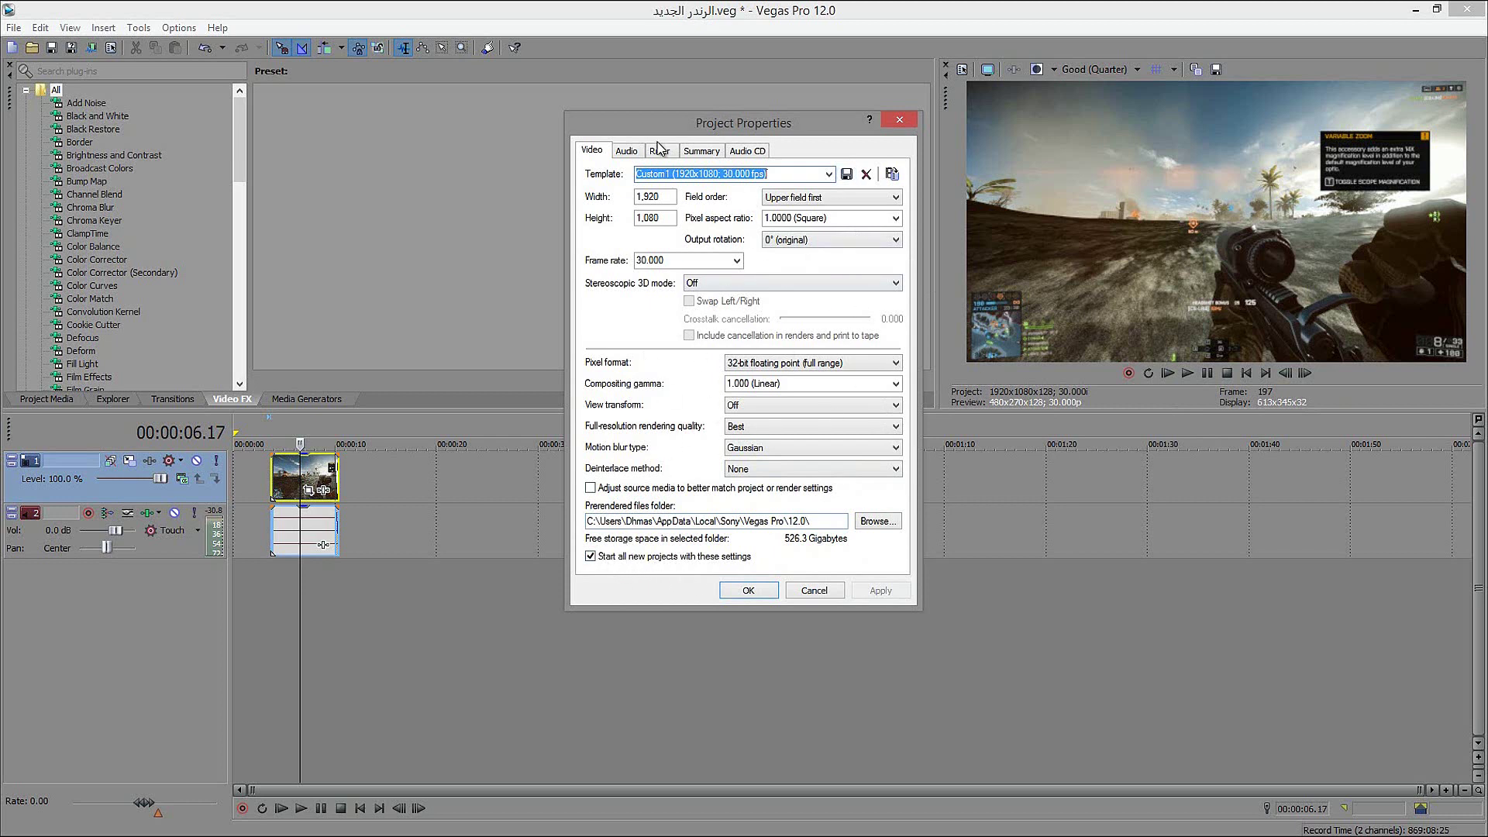
Keep the project audio at 44,100 Hz and 16-bit with Best resample and stretch quality, and accept the project properties
{"action": "left_click", "coordinate": [631, 154]}
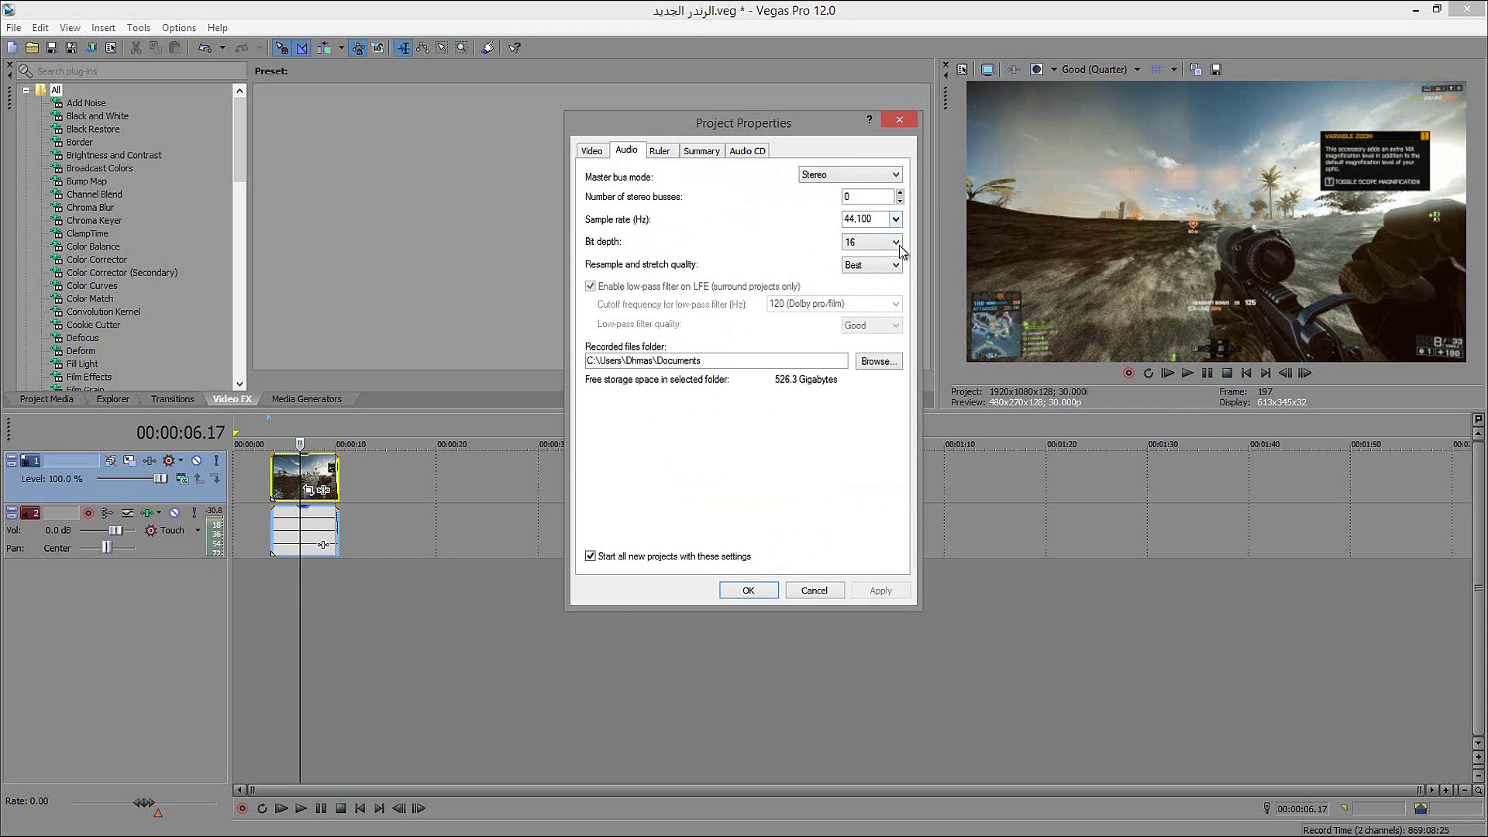
{"action": "left_click", "coordinate": [896, 220]}
{"action": "left_click", "coordinate": [884, 280]}
{"action": "left_click", "coordinate": [888, 246]}
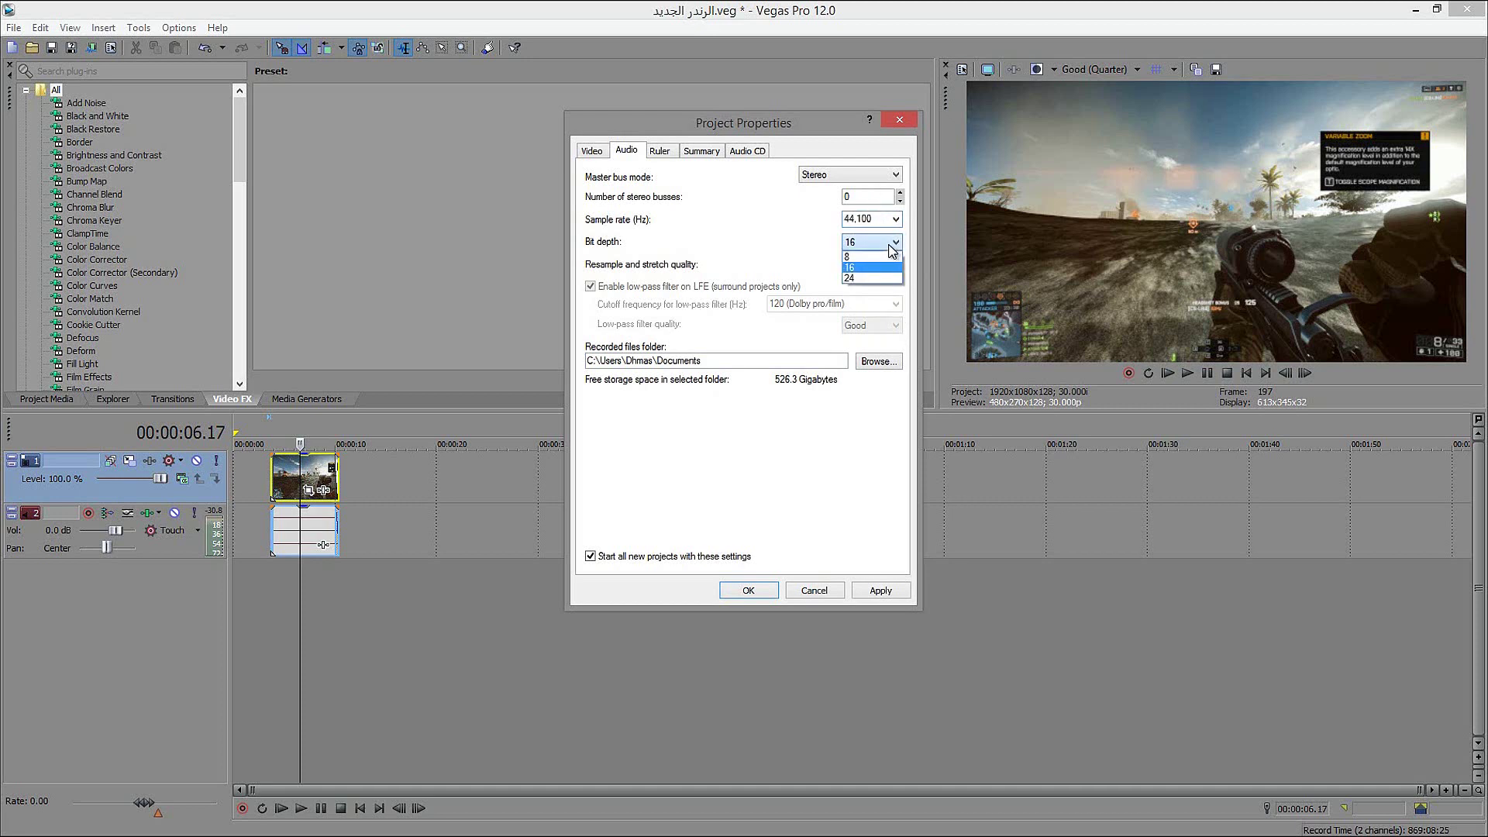
{"action": "left_click", "coordinate": [889, 247]}
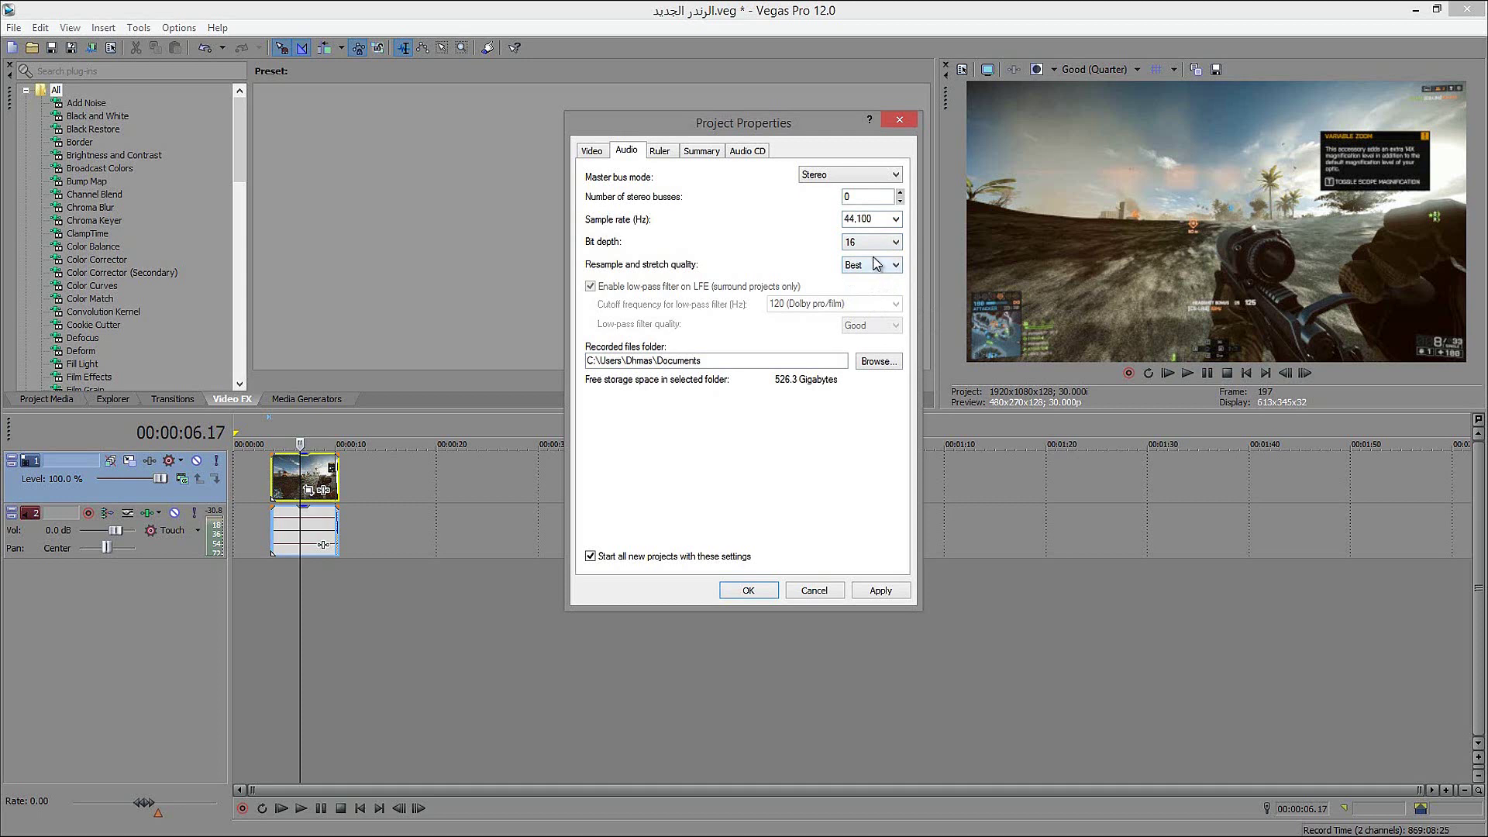
{"action": "left_click", "coordinate": [897, 241]}
{"action": "left_click", "coordinate": [899, 241]}
{"action": "left_click", "coordinate": [889, 267]}
{"action": "left_click", "coordinate": [855, 304]}
{"action": "left_click", "coordinate": [881, 591]}
{"action": "left_click", "coordinate": [748, 591]}
Zoom the timeline in on the gameplay clip and place the playhead at 00:00:07.02
{"action": "left_click", "coordinate": [313, 488]}
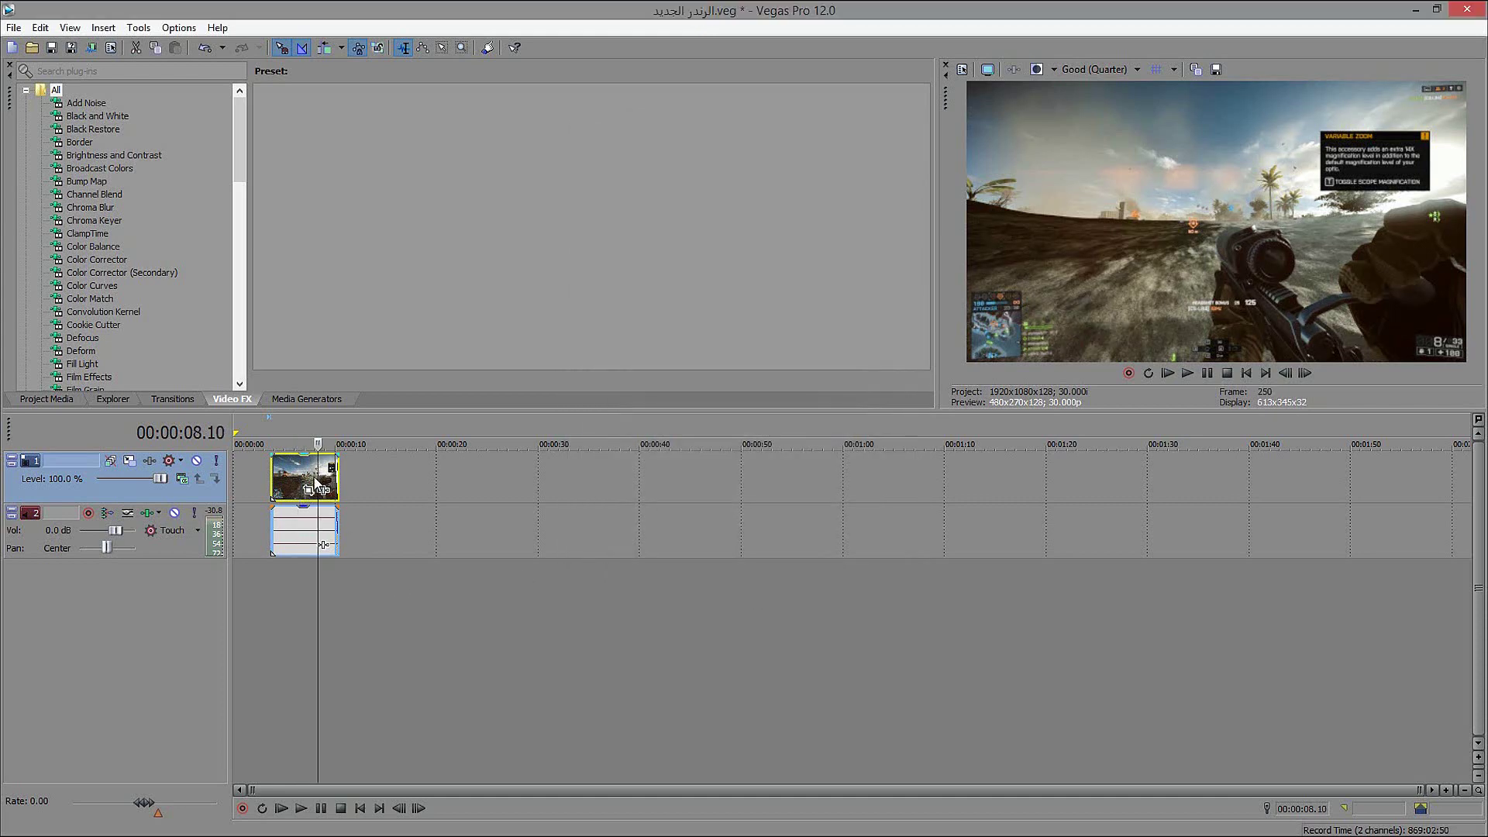
{"action": "scroll", "coordinate": [481, 485], "scroll_direction": "up", "scroll_amount": 3}
{"action": "scroll", "coordinate": [480, 484], "scroll_direction": "up", "scroll_amount": 2}
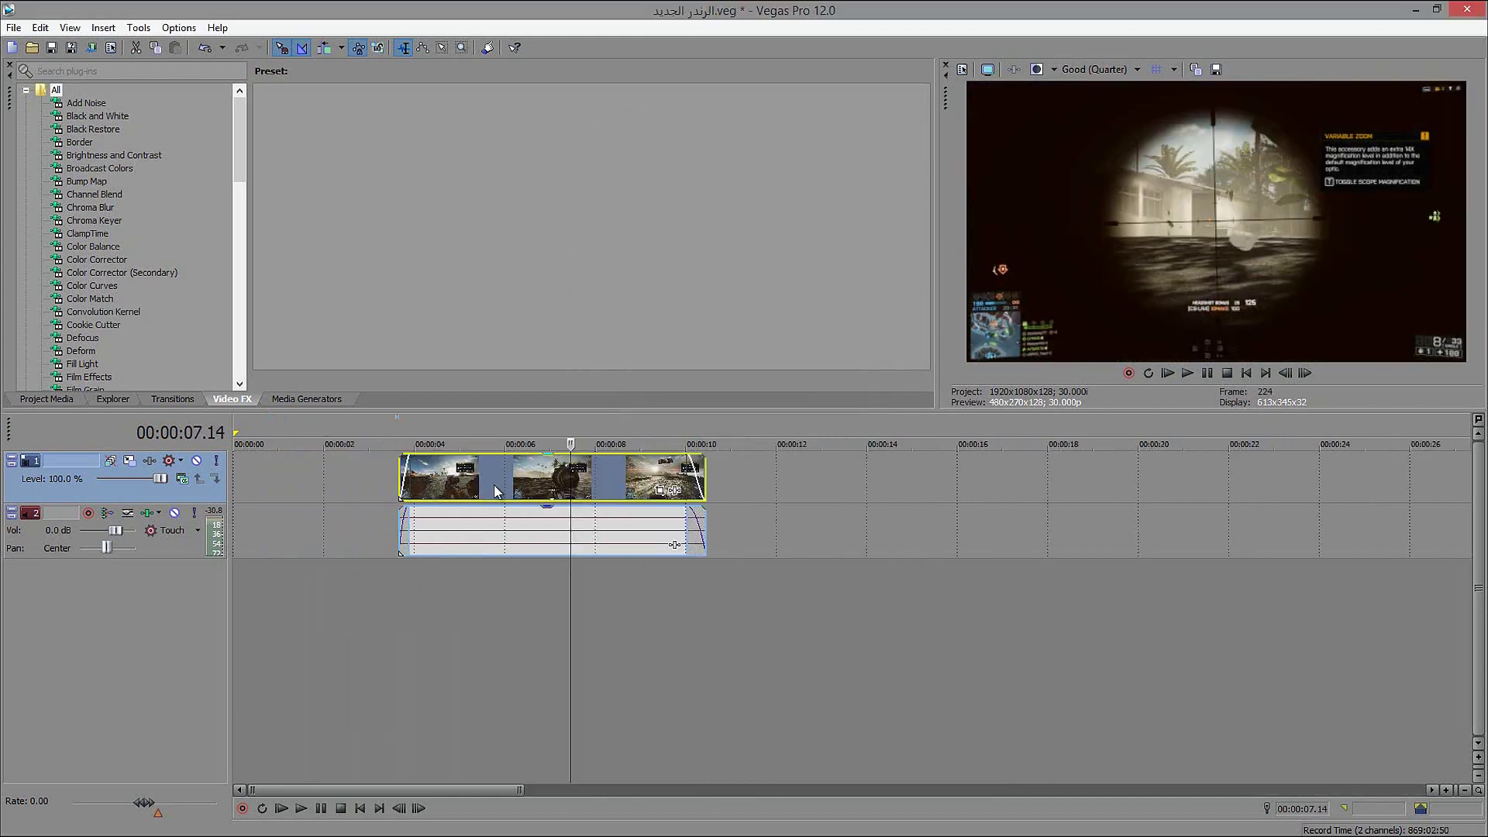
{"action": "left_click", "coordinate": [564, 473]}
{"action": "mouse_move", "coordinate": [562, 474]}
{"action": "left_mouse_down"}
{"action": "mouse_move", "coordinate": [527, 474]}
{"action": "mouse_move", "coordinate": [553, 473]}
{"action": "left_mouse_up"}
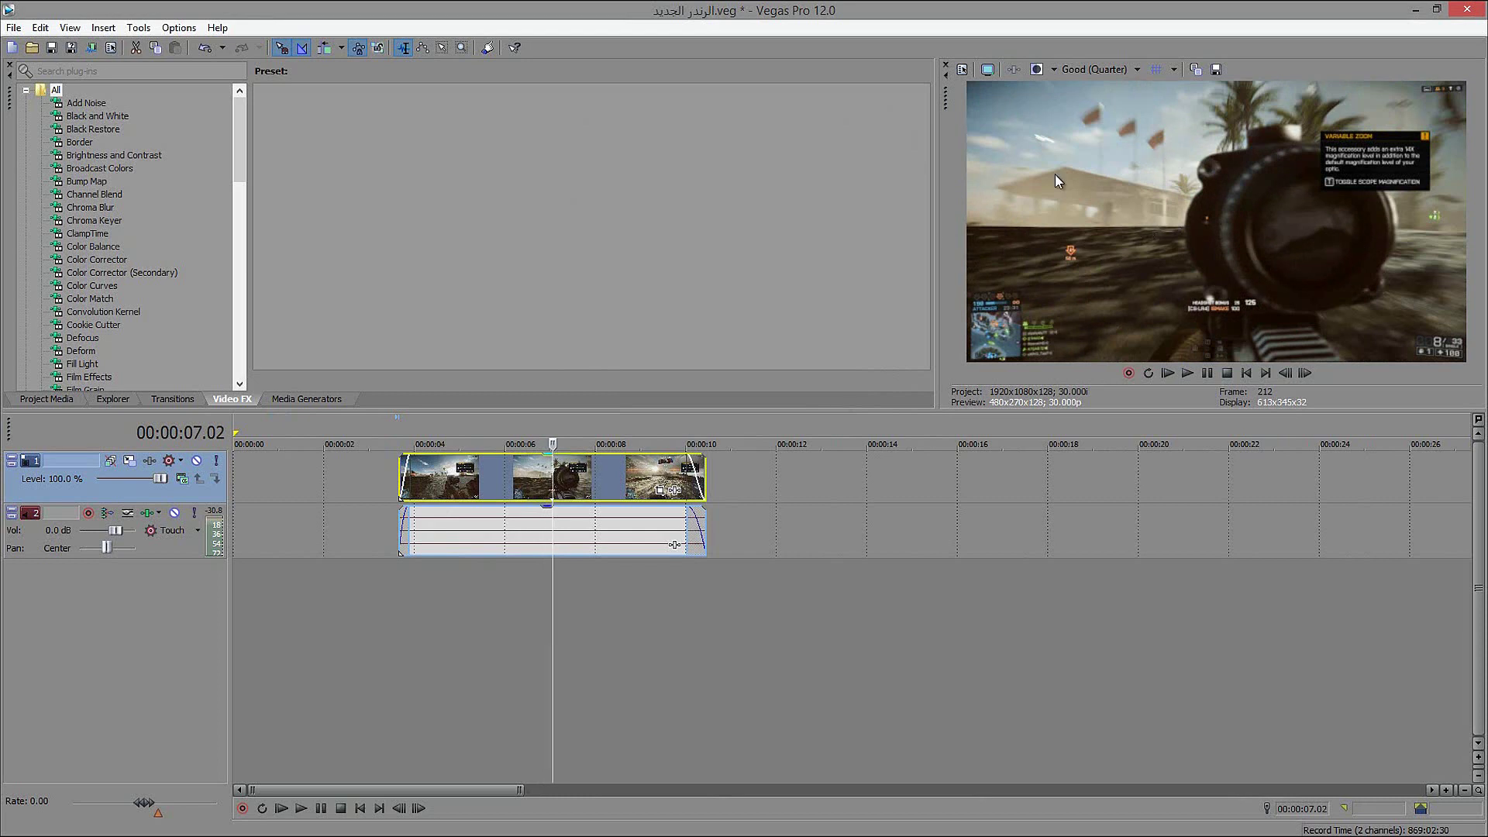
Enlarge the video preview so it fills most of the workspace above a reduced timeline
{"action": "left_click_drag", "start_coordinate": [907, 239], "coordinate": [642, 239]}
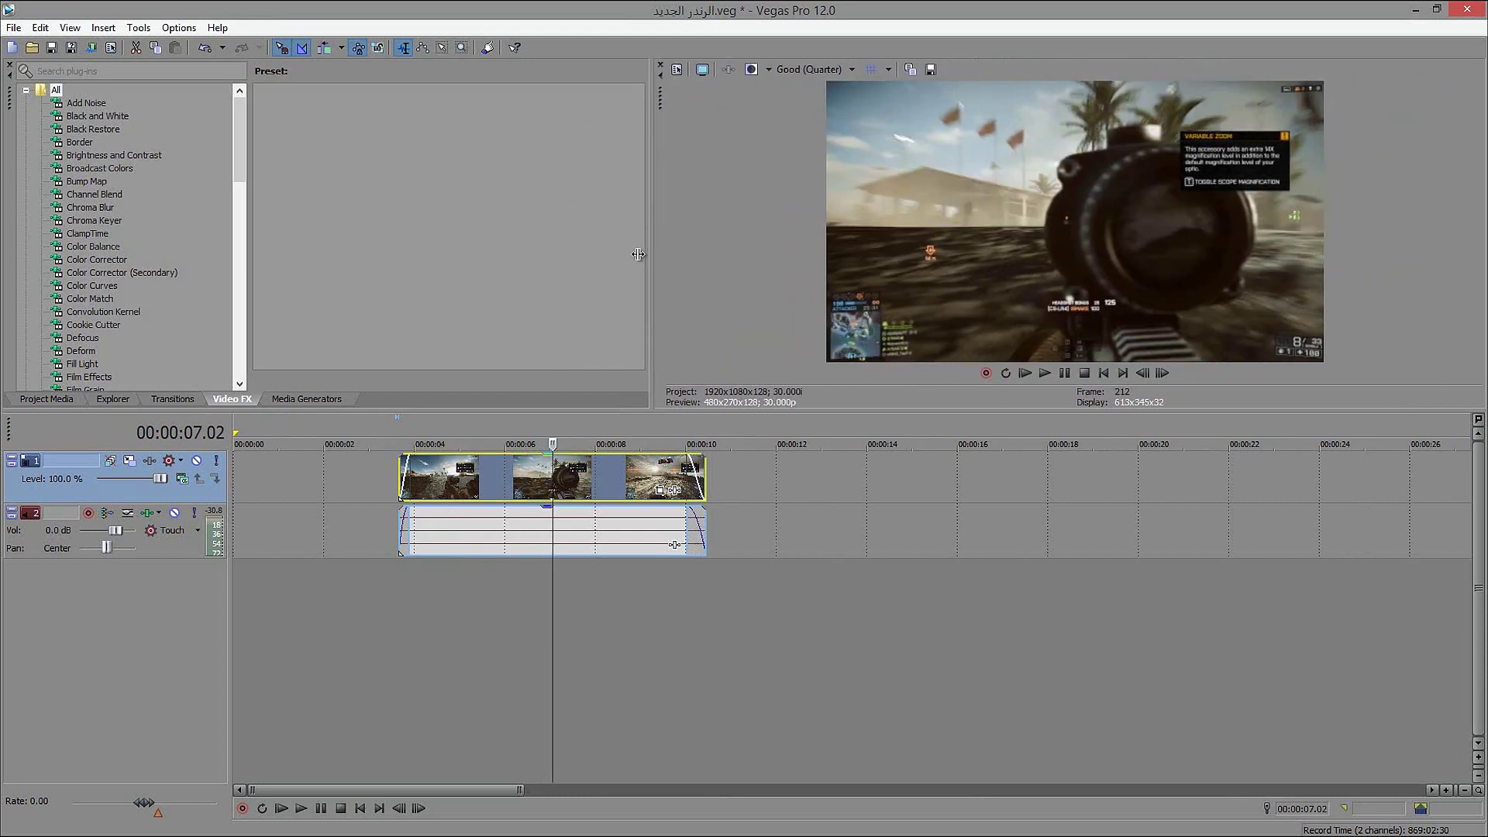
{"action": "left_click_drag", "start_coordinate": [834, 411], "coordinate": [775, 692]}
{"action": "left_click_drag", "start_coordinate": [637, 527], "coordinate": [527, 525]}
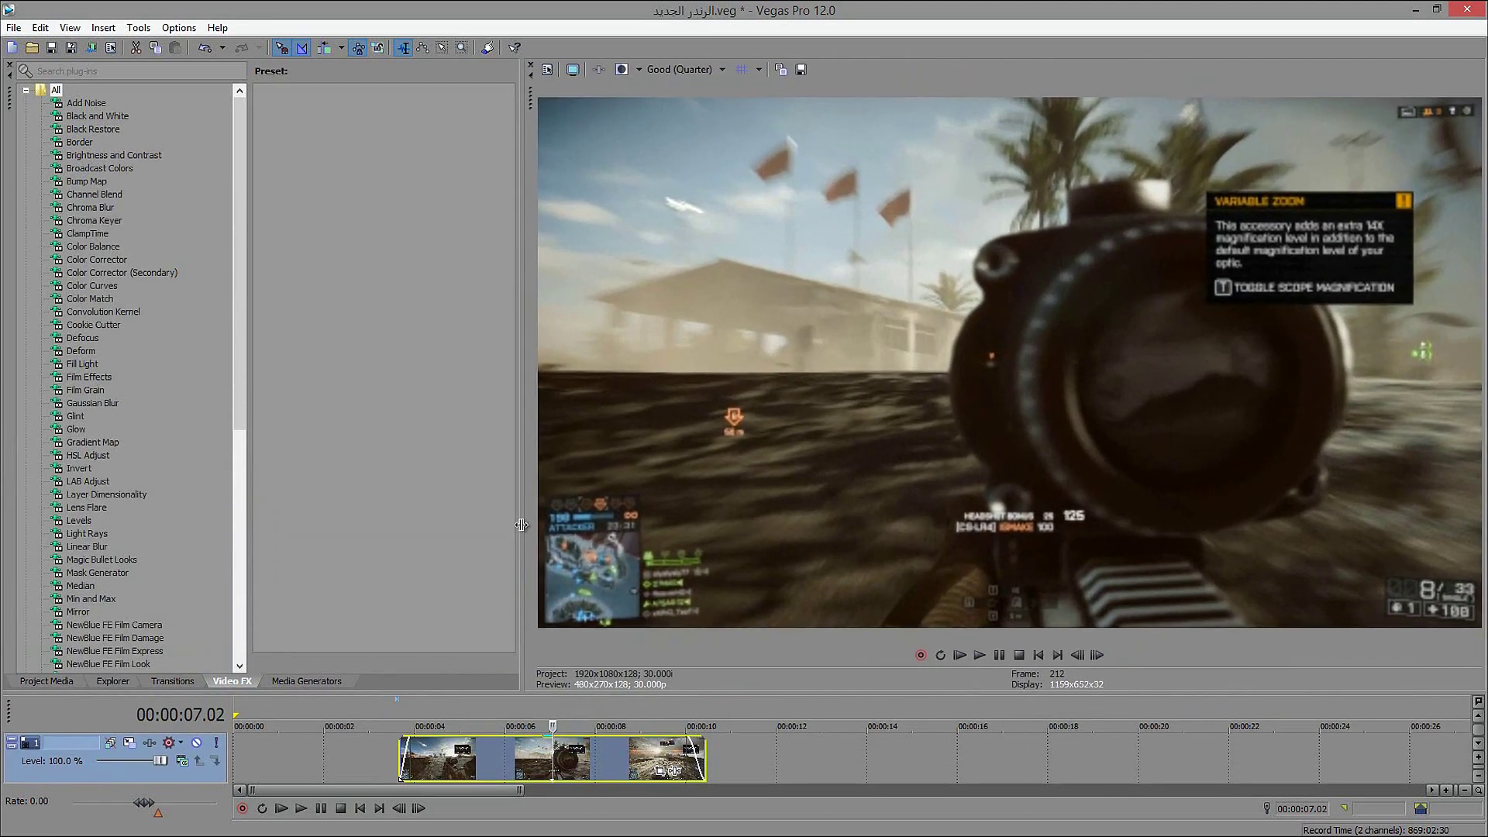
Apply the Sharpen effect with the Light preset to the gameplay clip
{"action": "left_click_drag", "start_coordinate": [240, 351], "coordinate": [201, 628]}
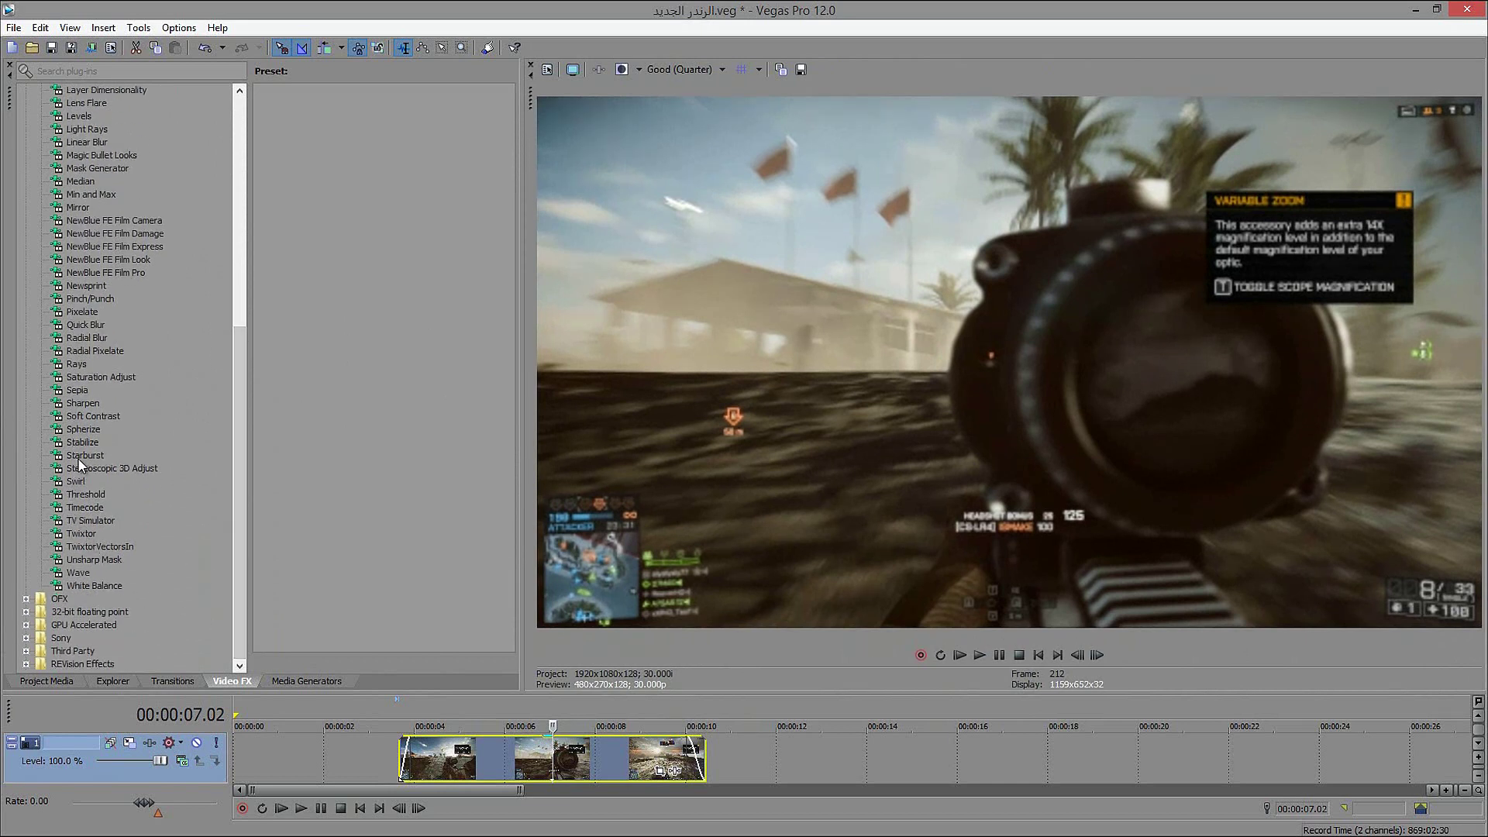
{"action": "left_click", "coordinate": [83, 403]}
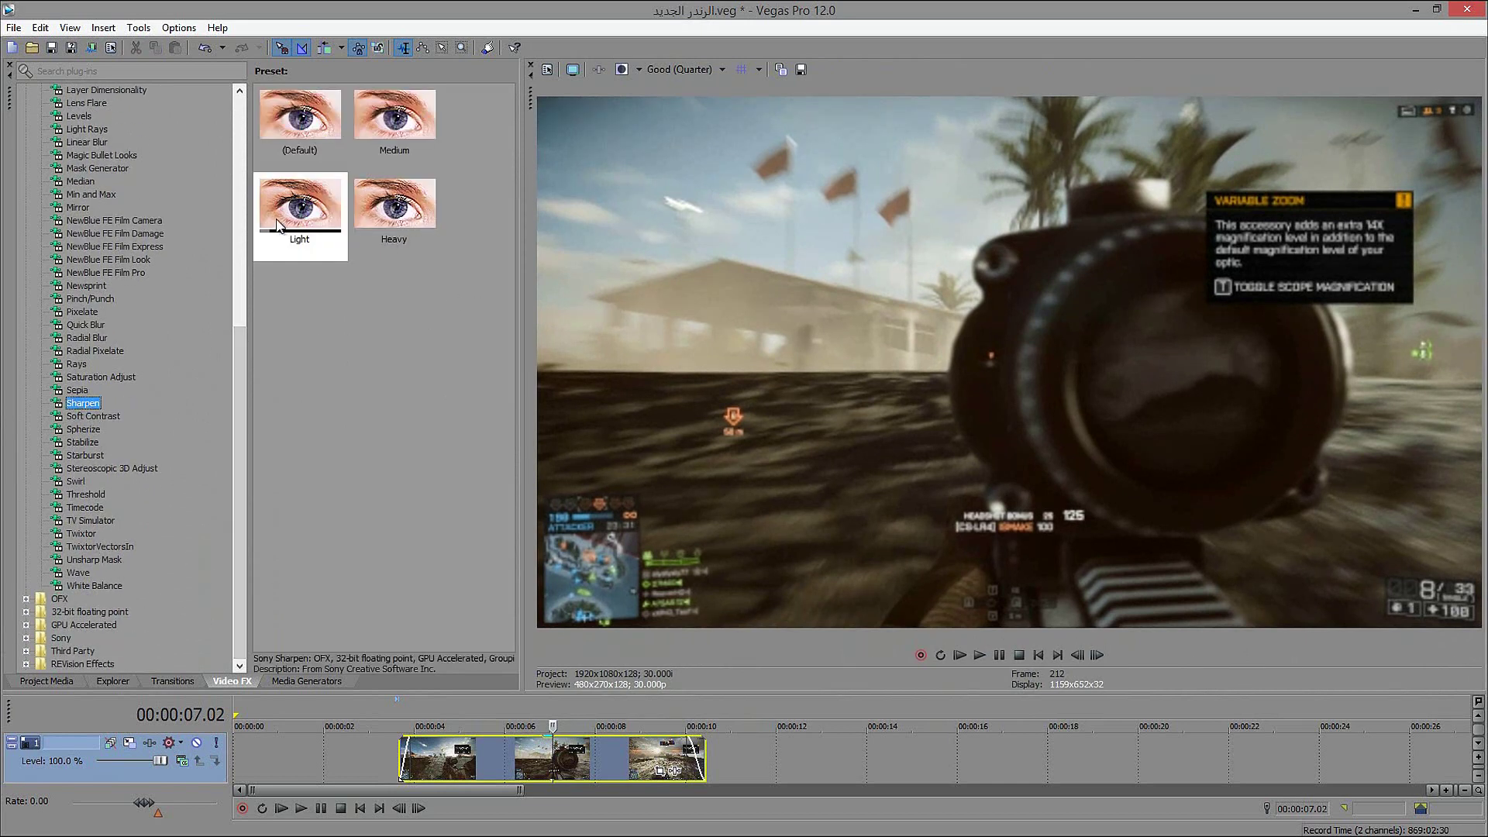
{"action": "left_click", "coordinate": [301, 245]}
{"action": "left_click_drag", "start_coordinate": [292, 206], "coordinate": [495, 486]}
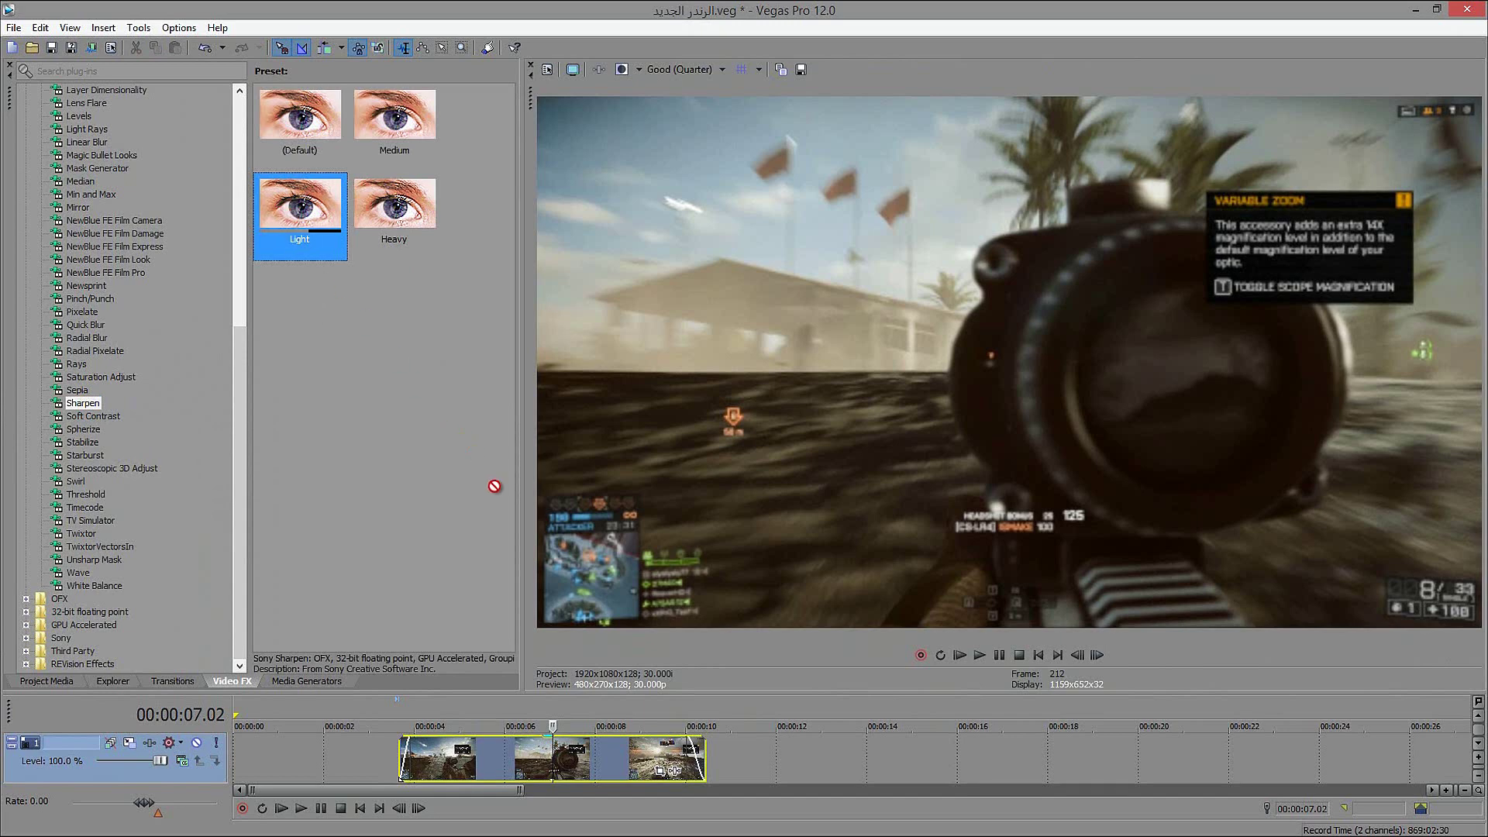
{"action": "left_click_drag", "start_coordinate": [513, 764], "coordinate": [513, 764]}
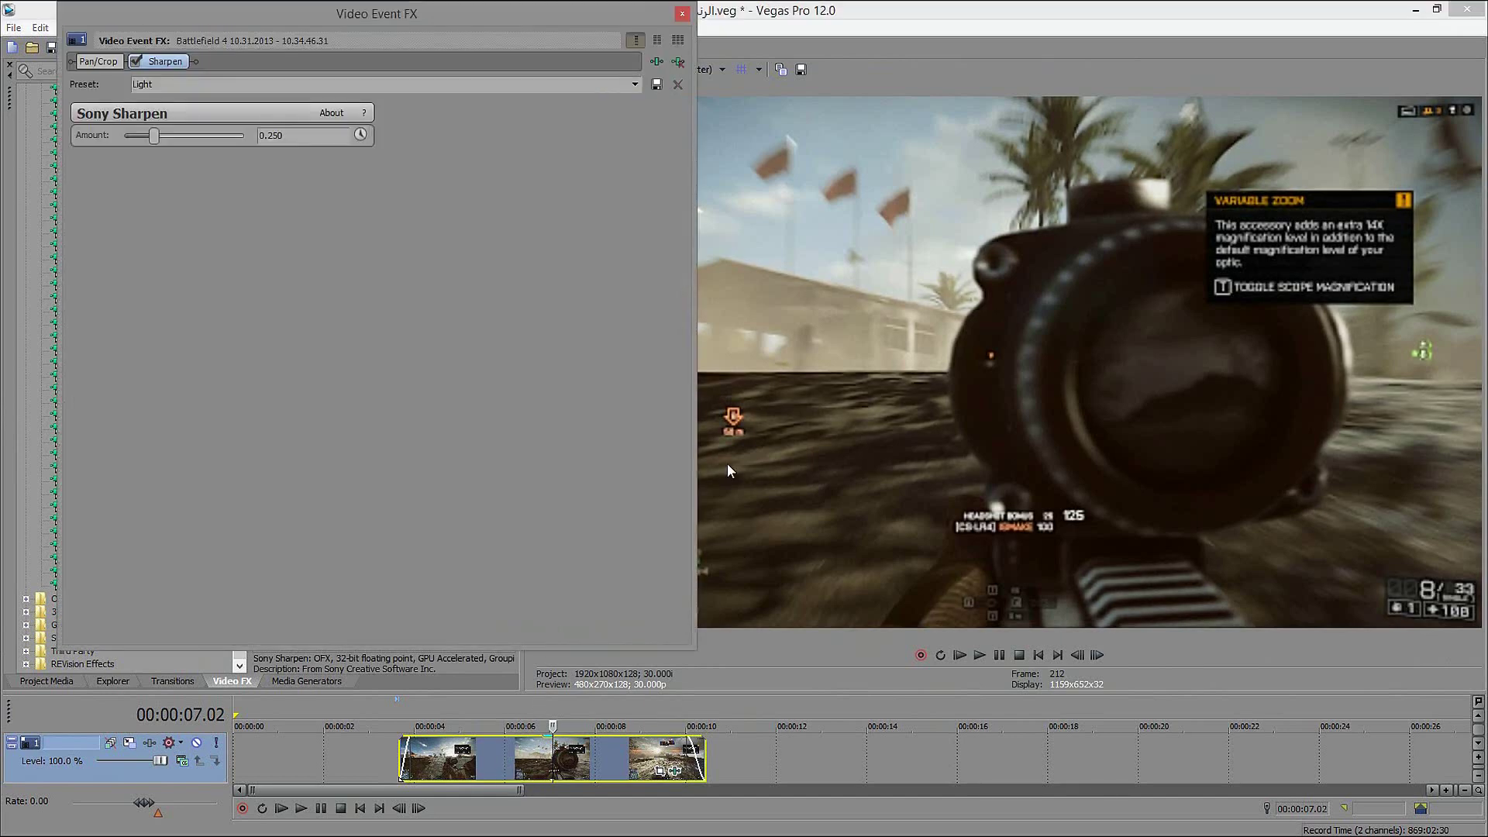
Move the effect settings window clear of the video preview and set the preview quality to Best (Full)
{"action": "left_click_drag", "start_coordinate": [491, 17], "coordinate": [402, 31]}
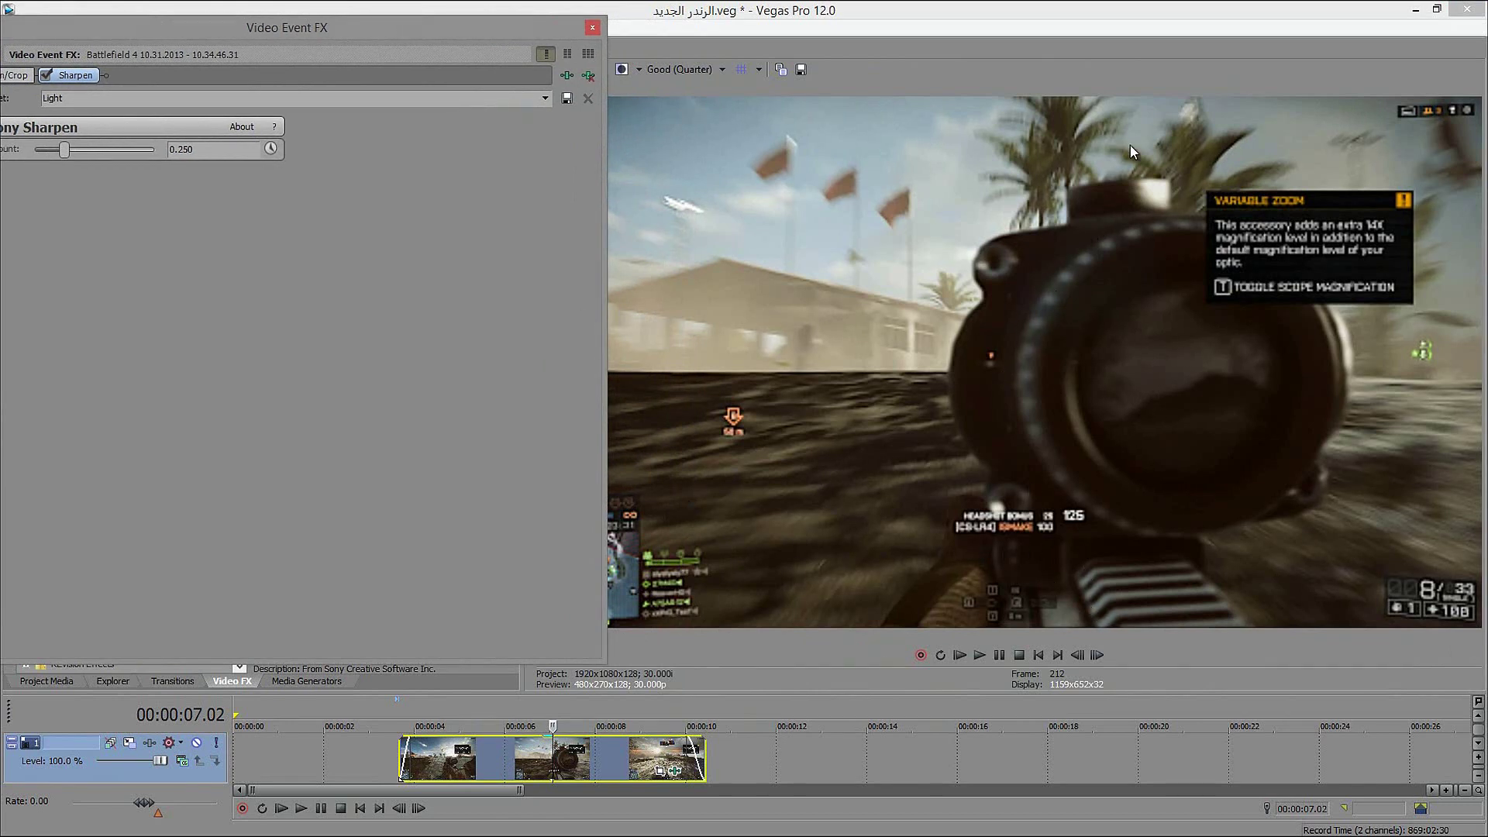
{"action": "left_click_drag", "start_coordinate": [530, 35], "coordinate": [379, 56]}
{"action": "left_click", "coordinate": [671, 67]}
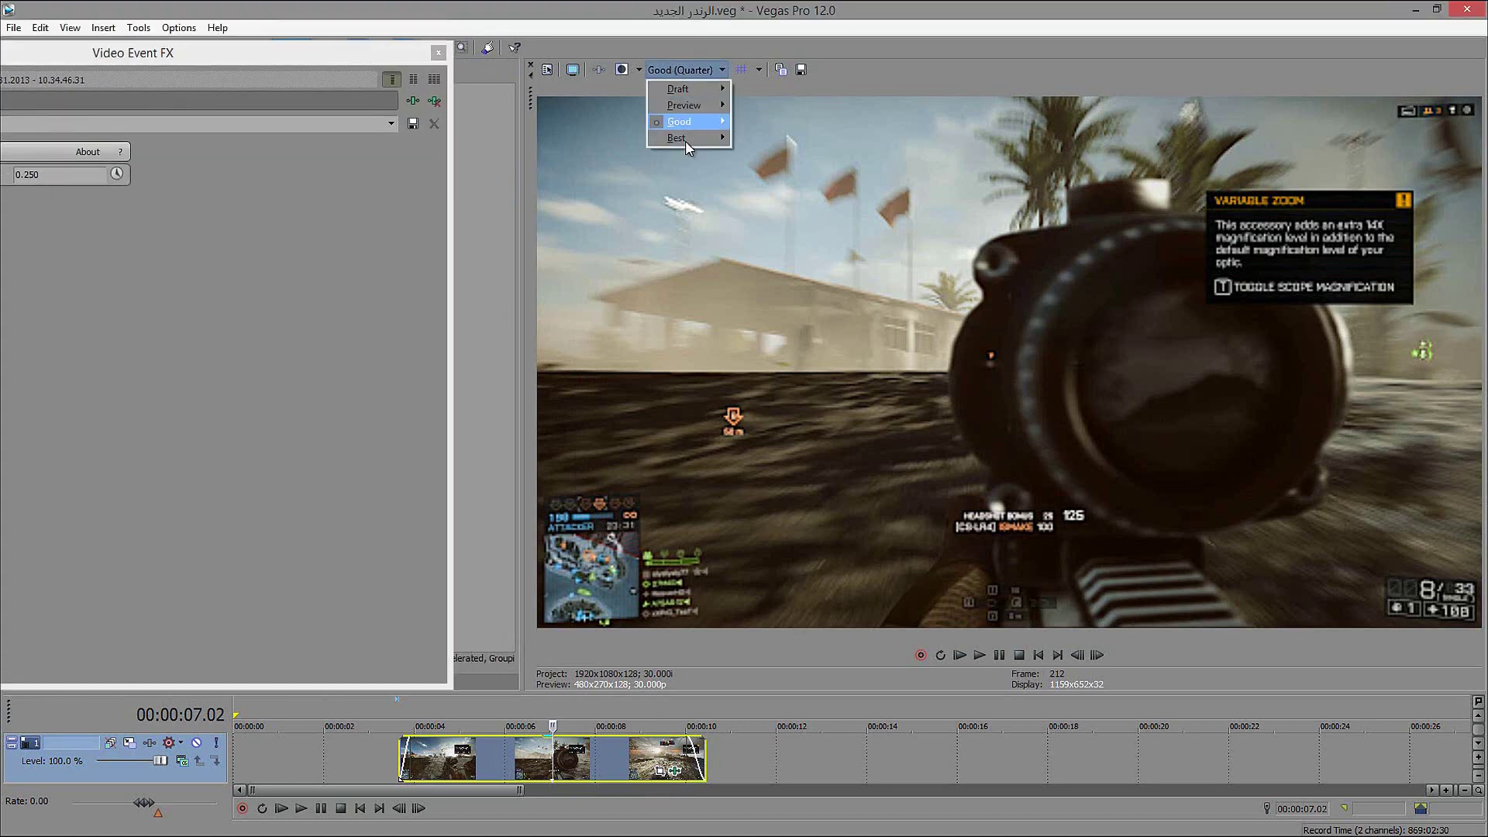
{"action": "mouse_move", "coordinate": [709, 138]}
{"action": "left_click", "coordinate": [789, 152]}
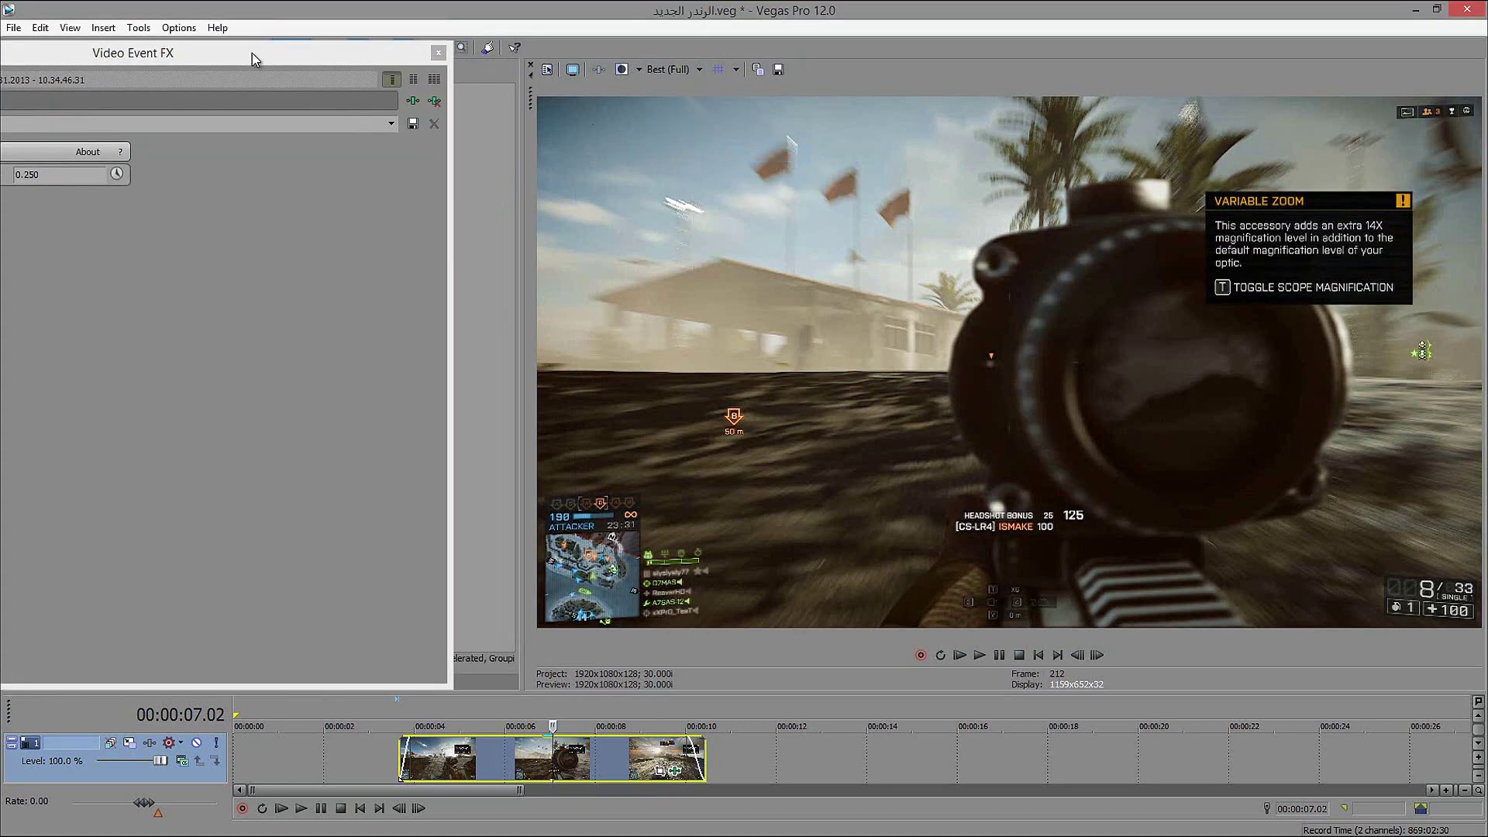
Narrow the effect settings window beside the preview and toggle Sharpen off and on to compare the picture
{"action": "left_click_drag", "start_coordinate": [252, 53], "coordinate": [357, 32]}
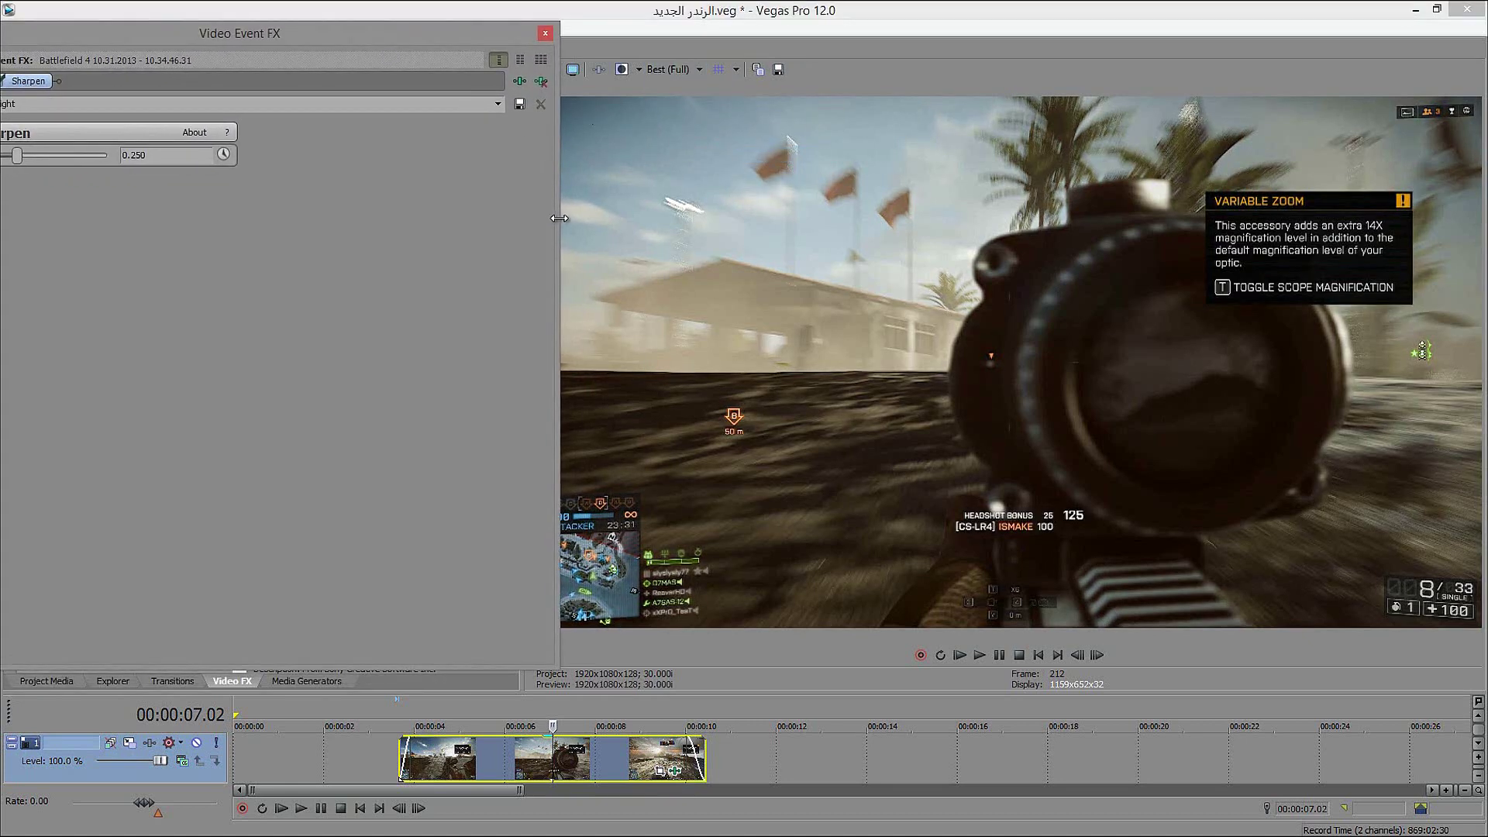
{"action": "left_click_drag", "start_coordinate": [559, 218], "coordinate": [210, 224]}
{"action": "left_click_drag", "start_coordinate": [137, 32], "coordinate": [321, 13]}
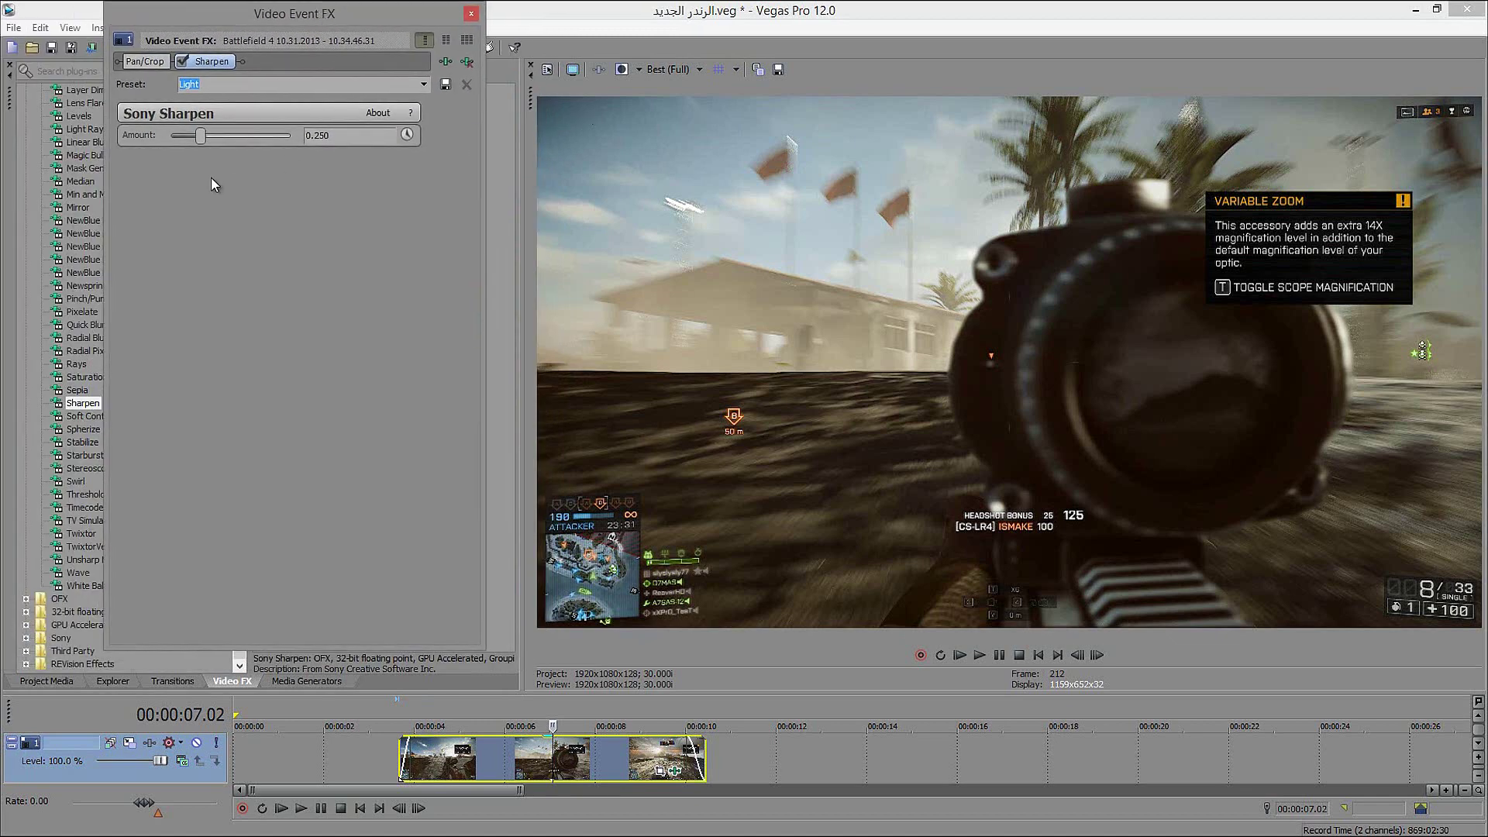
{"action": "left_click", "coordinate": [183, 61]}
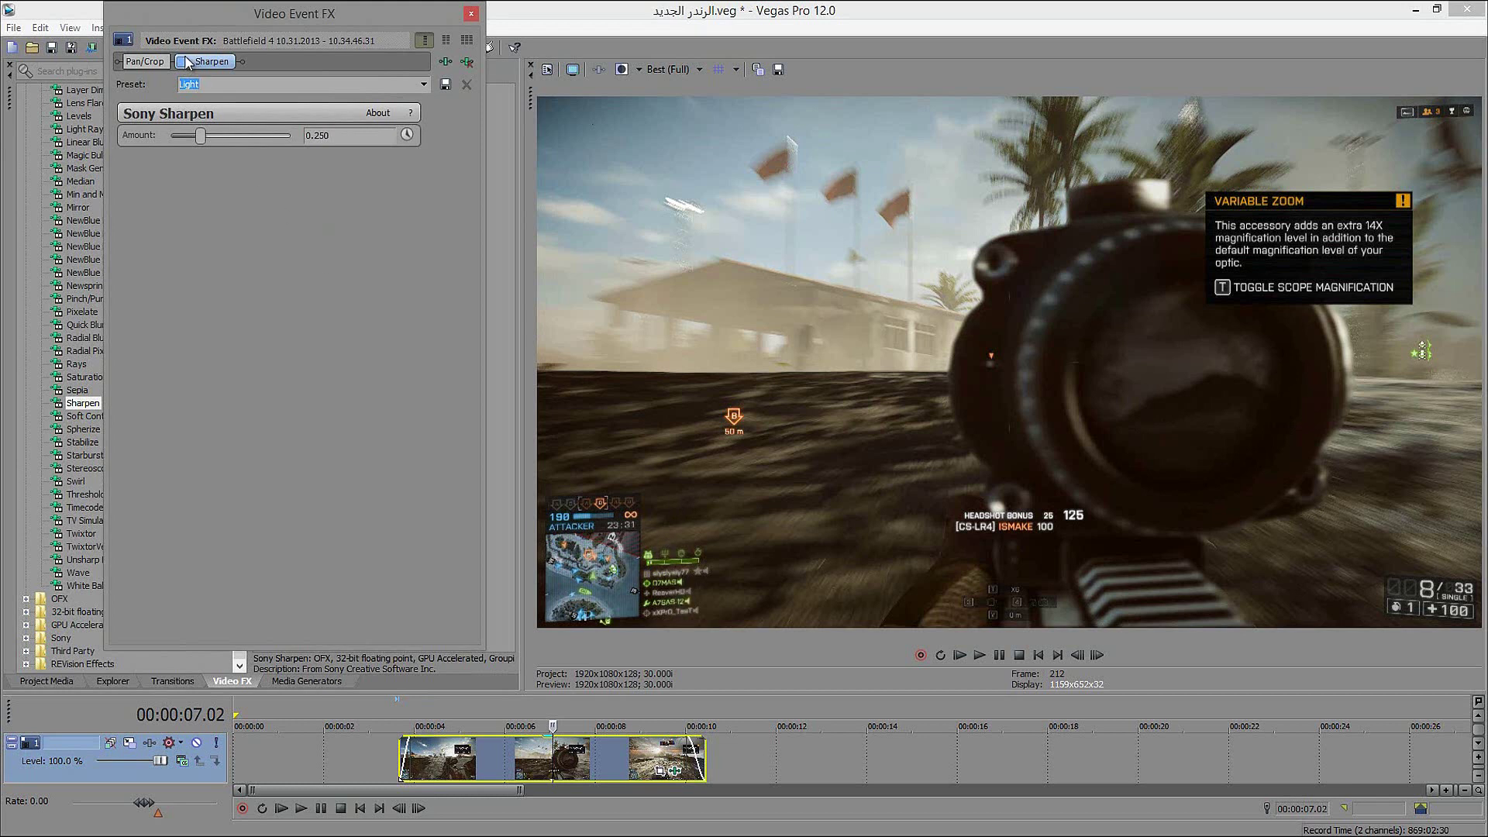
{"action": "left_click", "coordinate": [183, 61]}
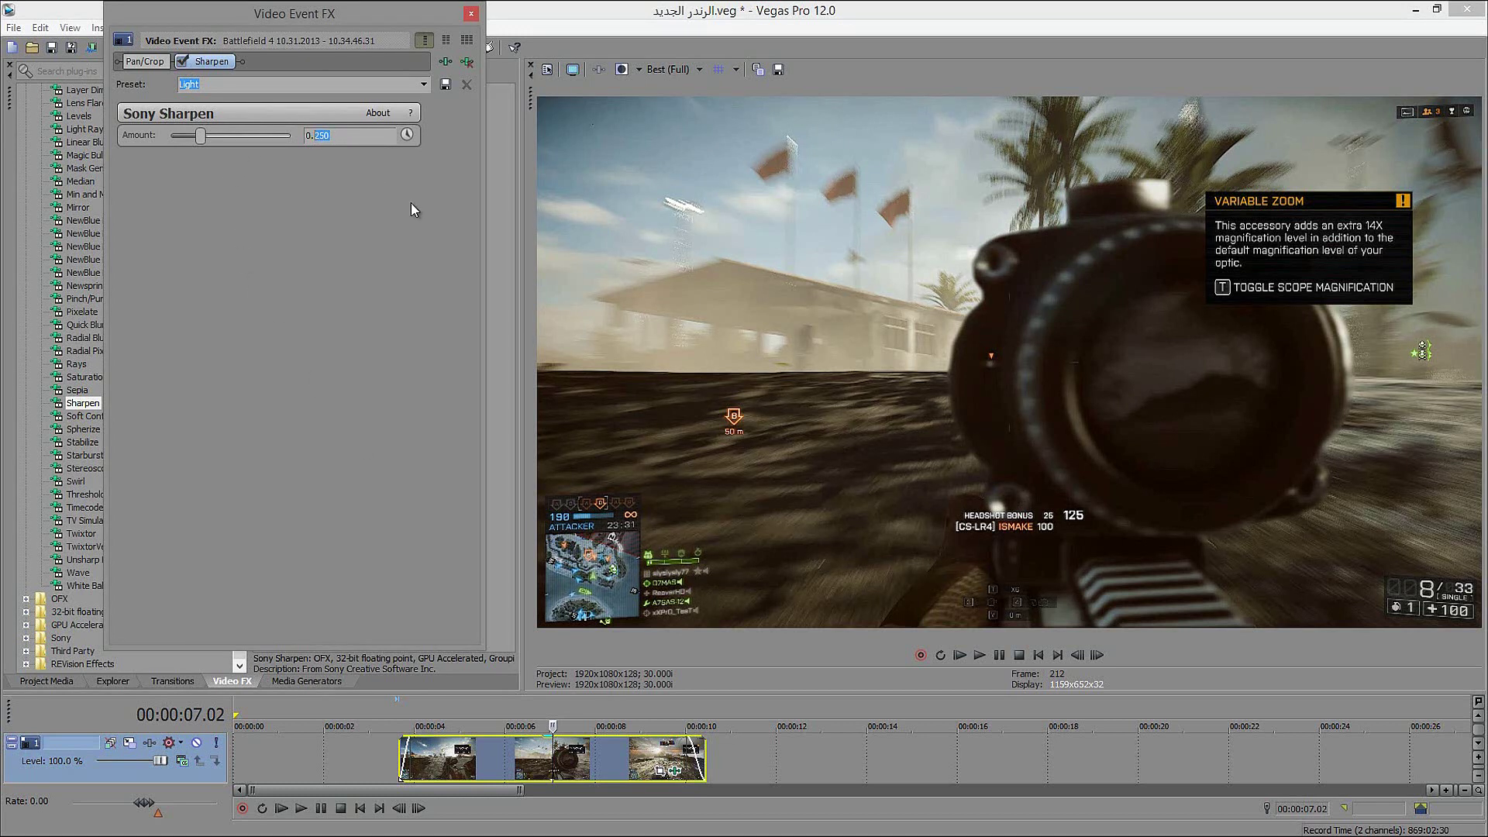
Set the Sharpen amount to 0.150, compare the picture with the effect off and on, and close its settings
{"action": "type", "text": "150"}
{"action": "key", "text": "Return"}
{"action": "left_click", "coordinate": [182, 62]}
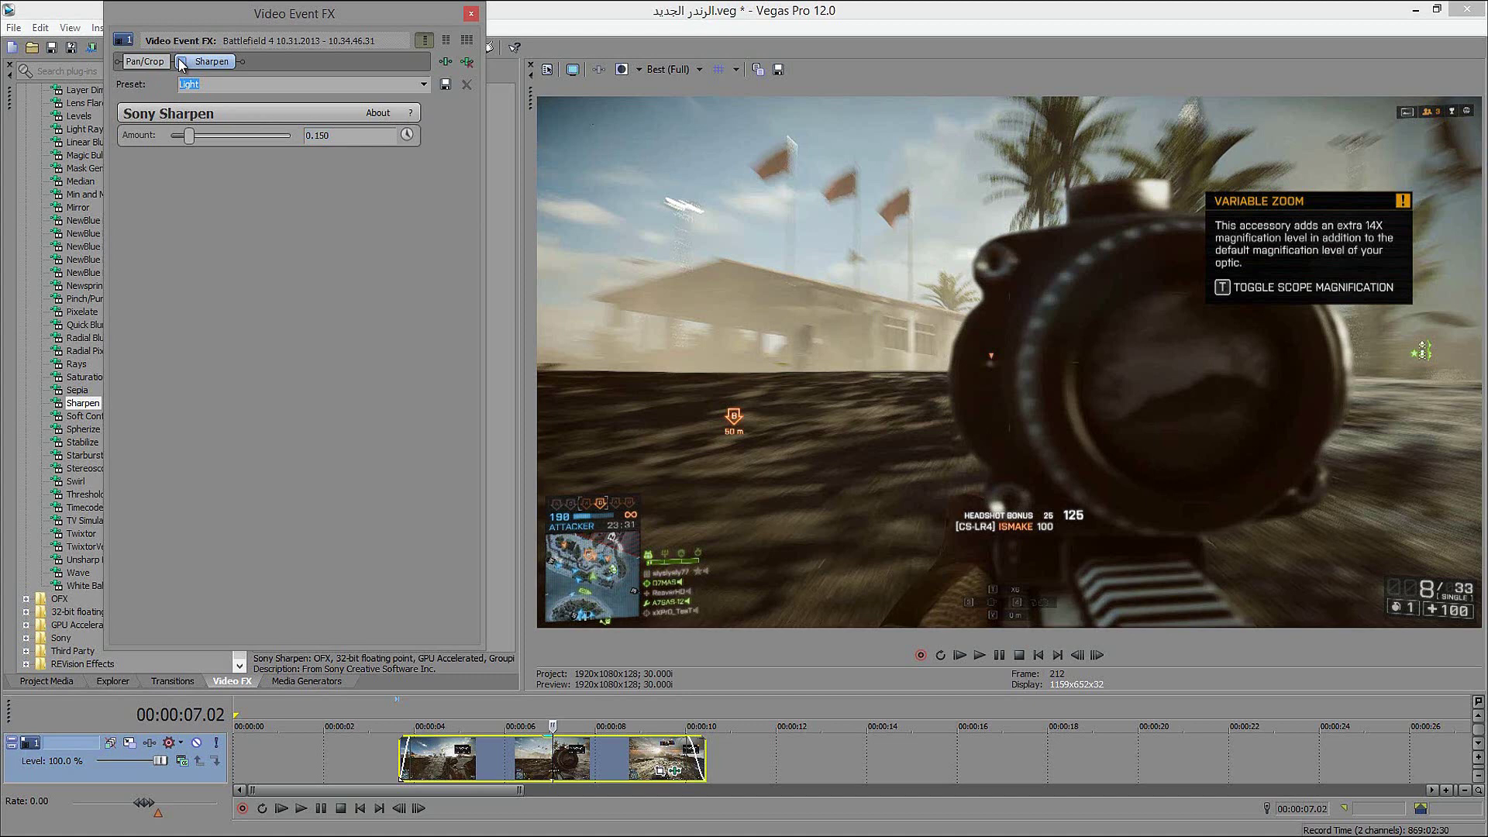
{"action": "left_click", "coordinate": [182, 62]}
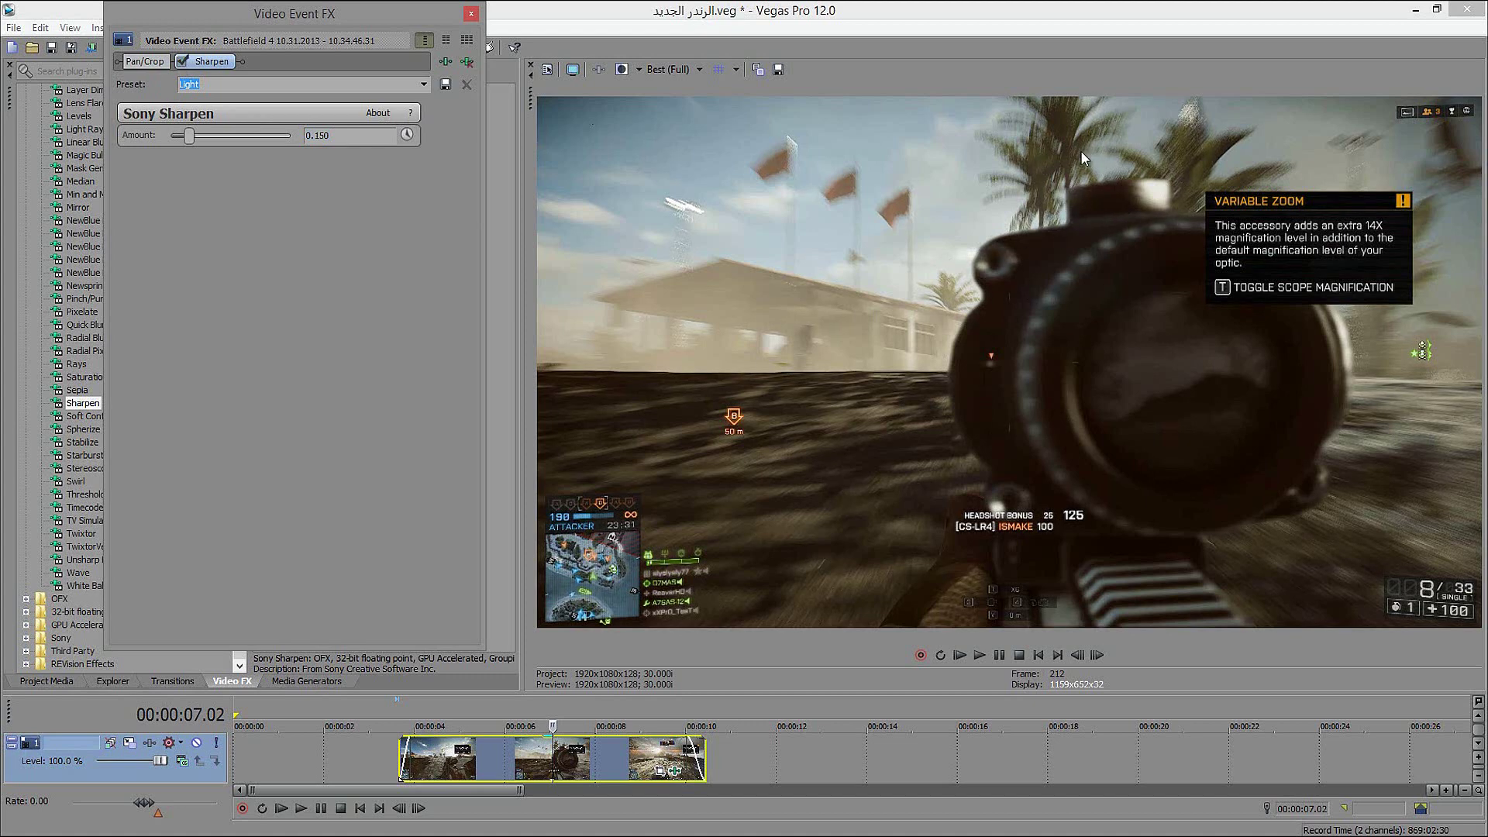
{"action": "left_click", "coordinate": [471, 15]}
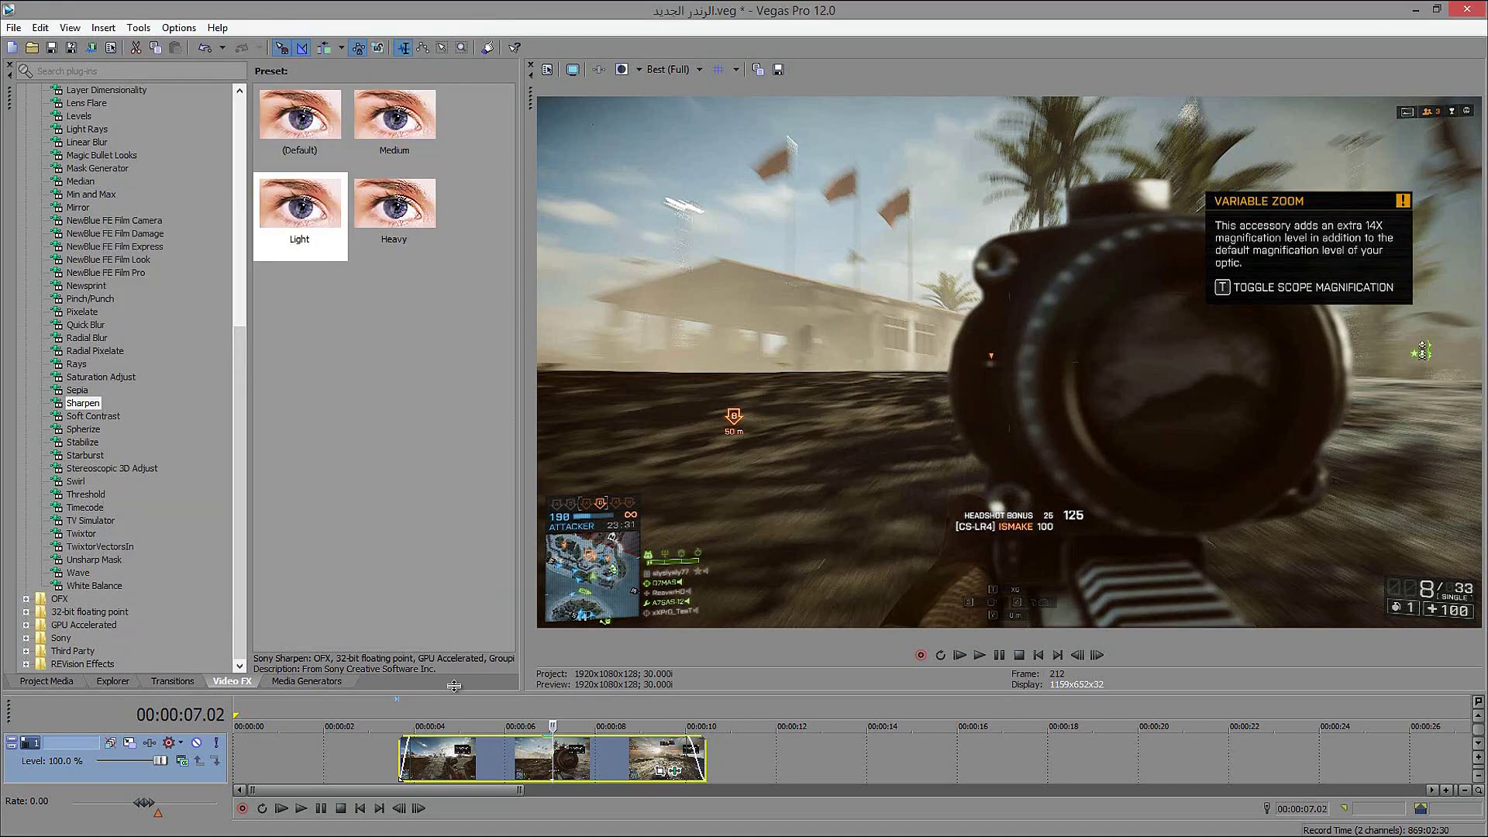
Shrink the preview to give the timeline and effect presets more room, and shift the clip about 11 frames later
{"action": "left_click_drag", "start_coordinate": [455, 686], "coordinate": [472, 503]}
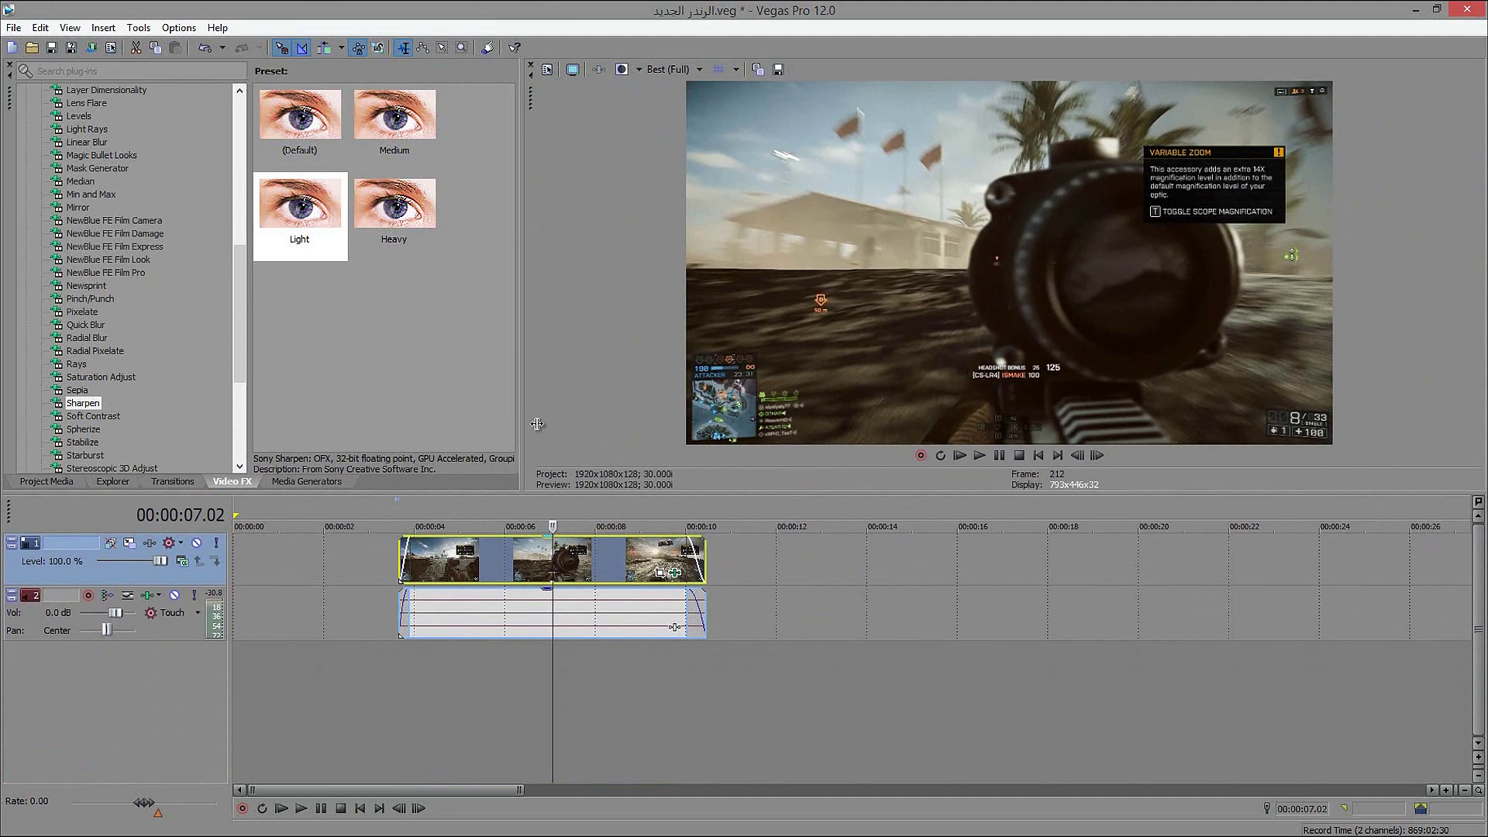
{"action": "left_click_drag", "start_coordinate": [525, 423], "coordinate": [820, 419]}
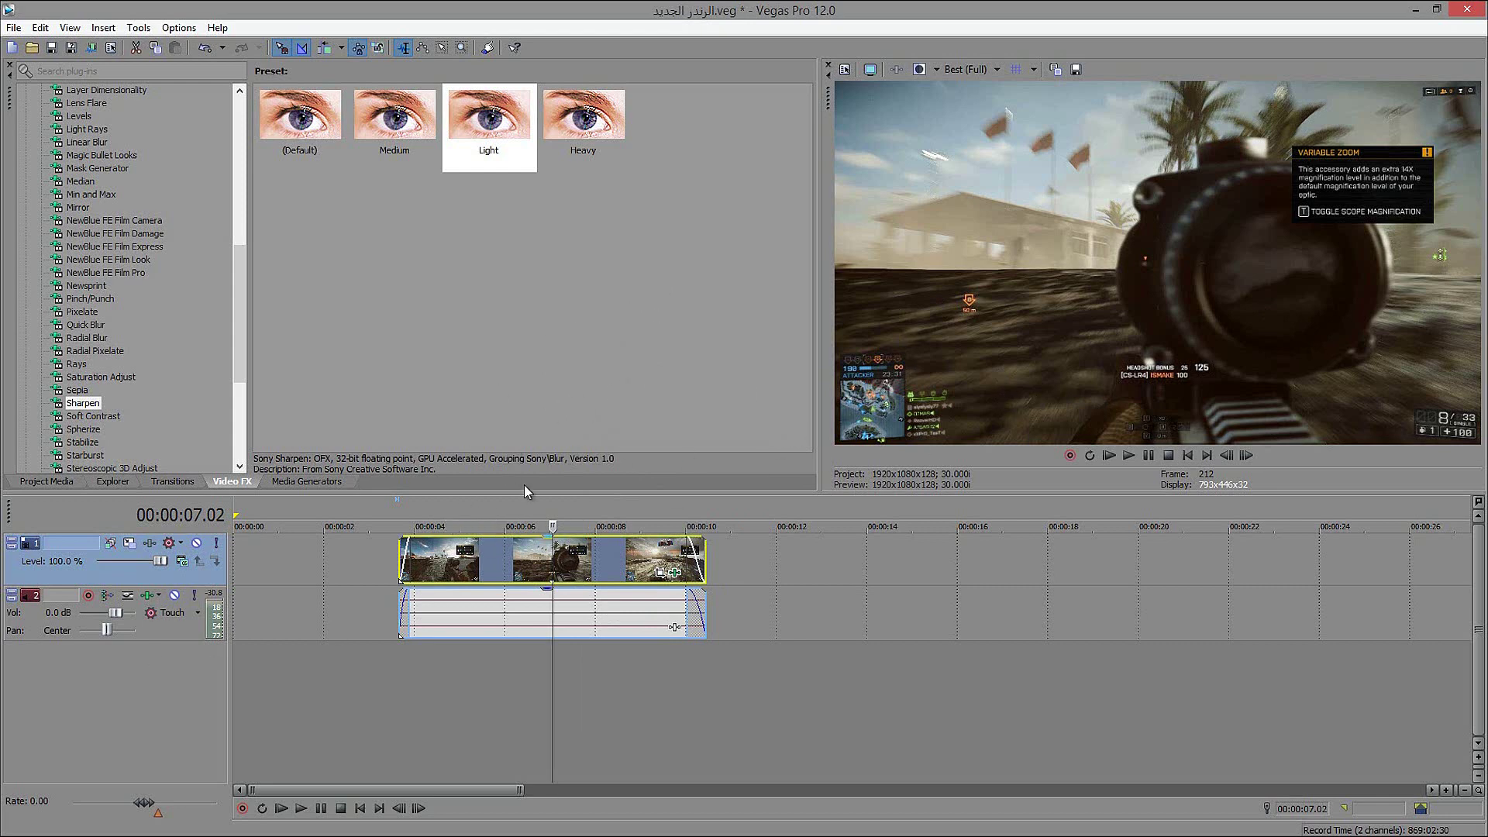
{"action": "left_click_drag", "start_coordinate": [593, 572], "coordinate": [609, 571]}
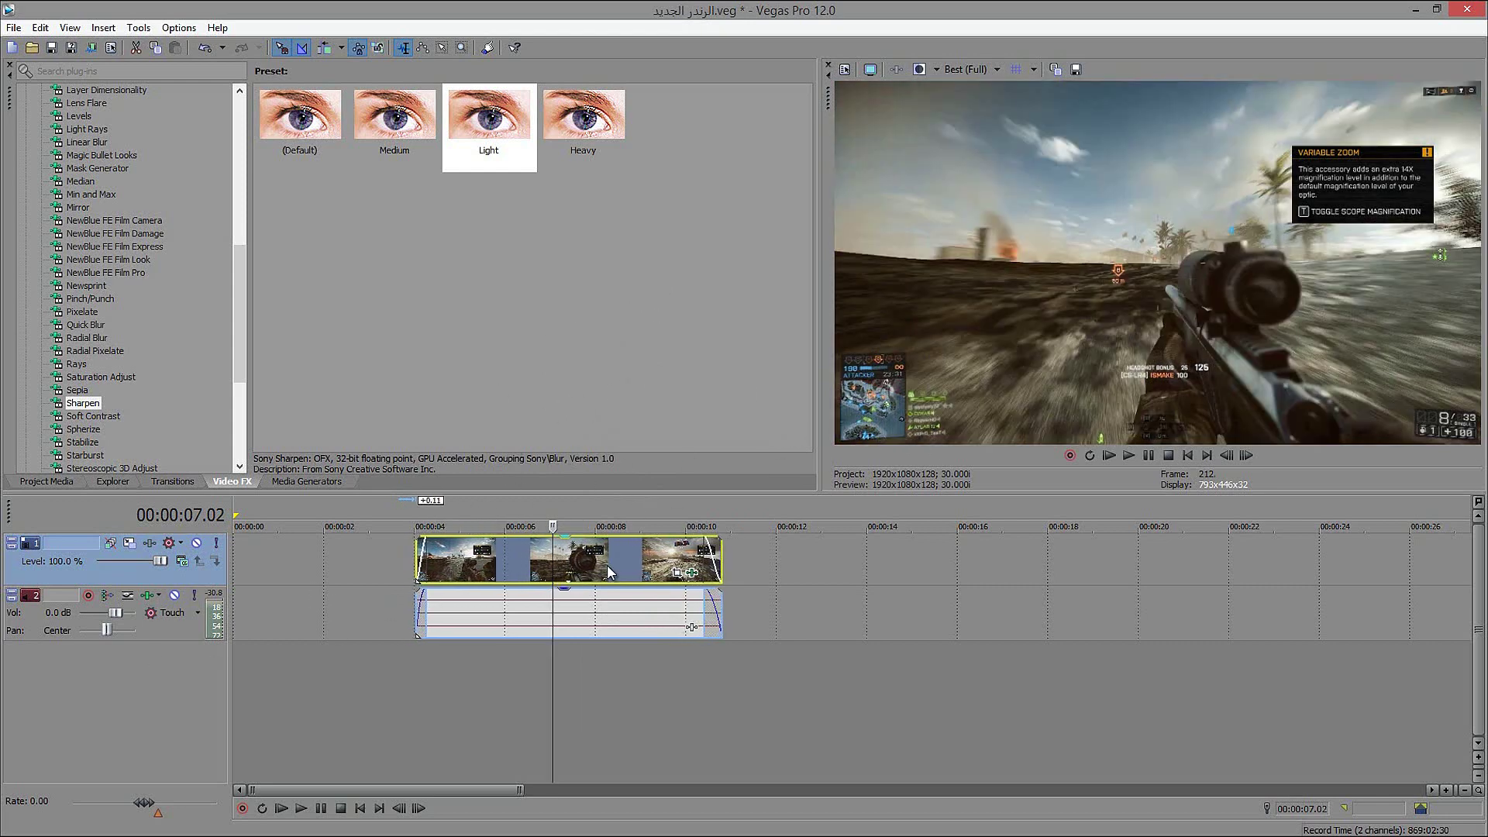
Try the Color Corrector effect with the Blue Highlight preset on the gameplay clip
{"action": "scroll", "coordinate": [90, 375], "scroll_direction": "up", "scroll_amount": 10}
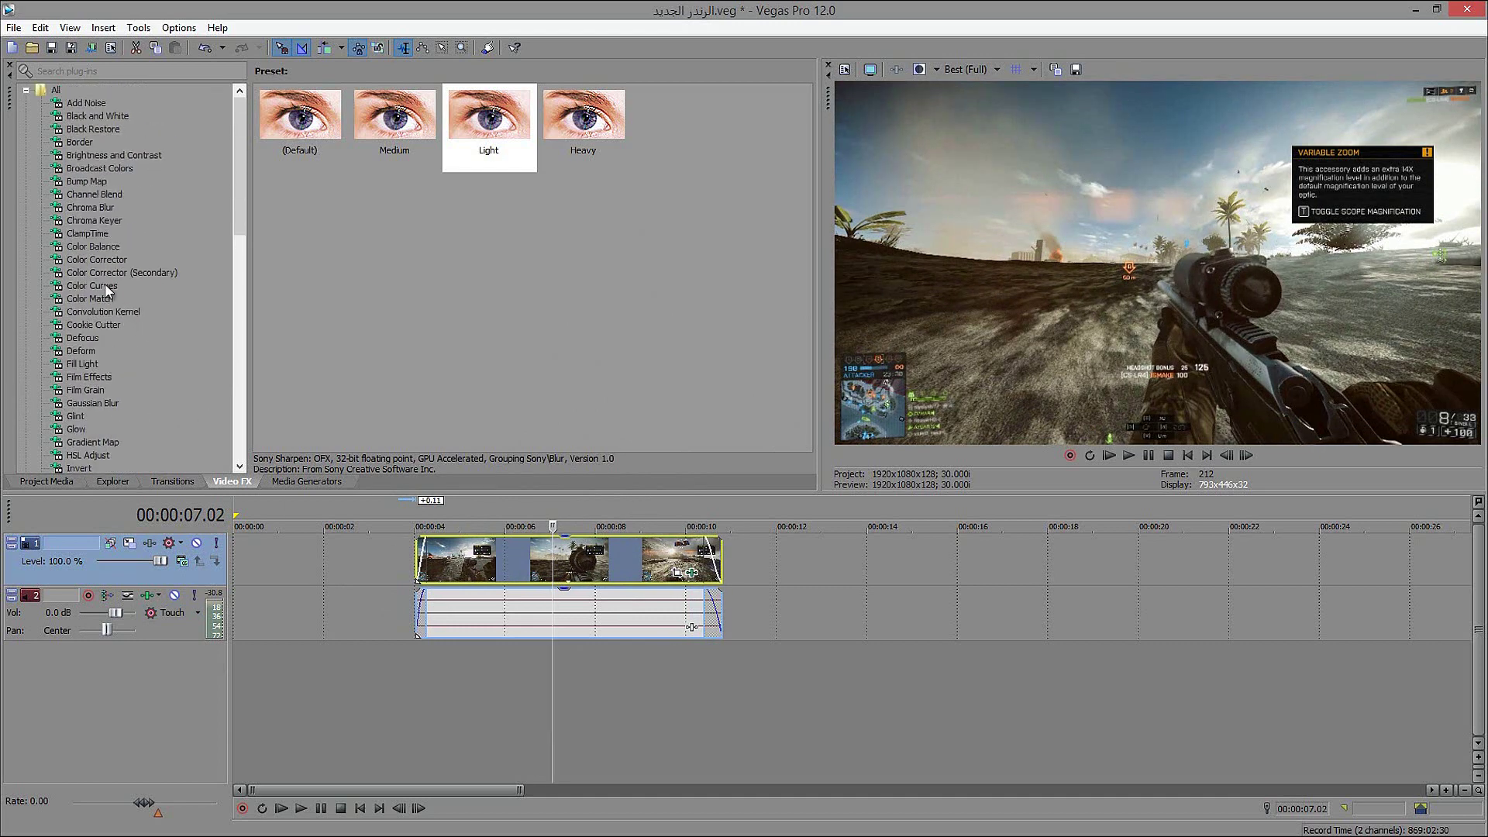
{"action": "left_click", "coordinate": [114, 285]}
{"action": "left_click", "coordinate": [97, 259]}
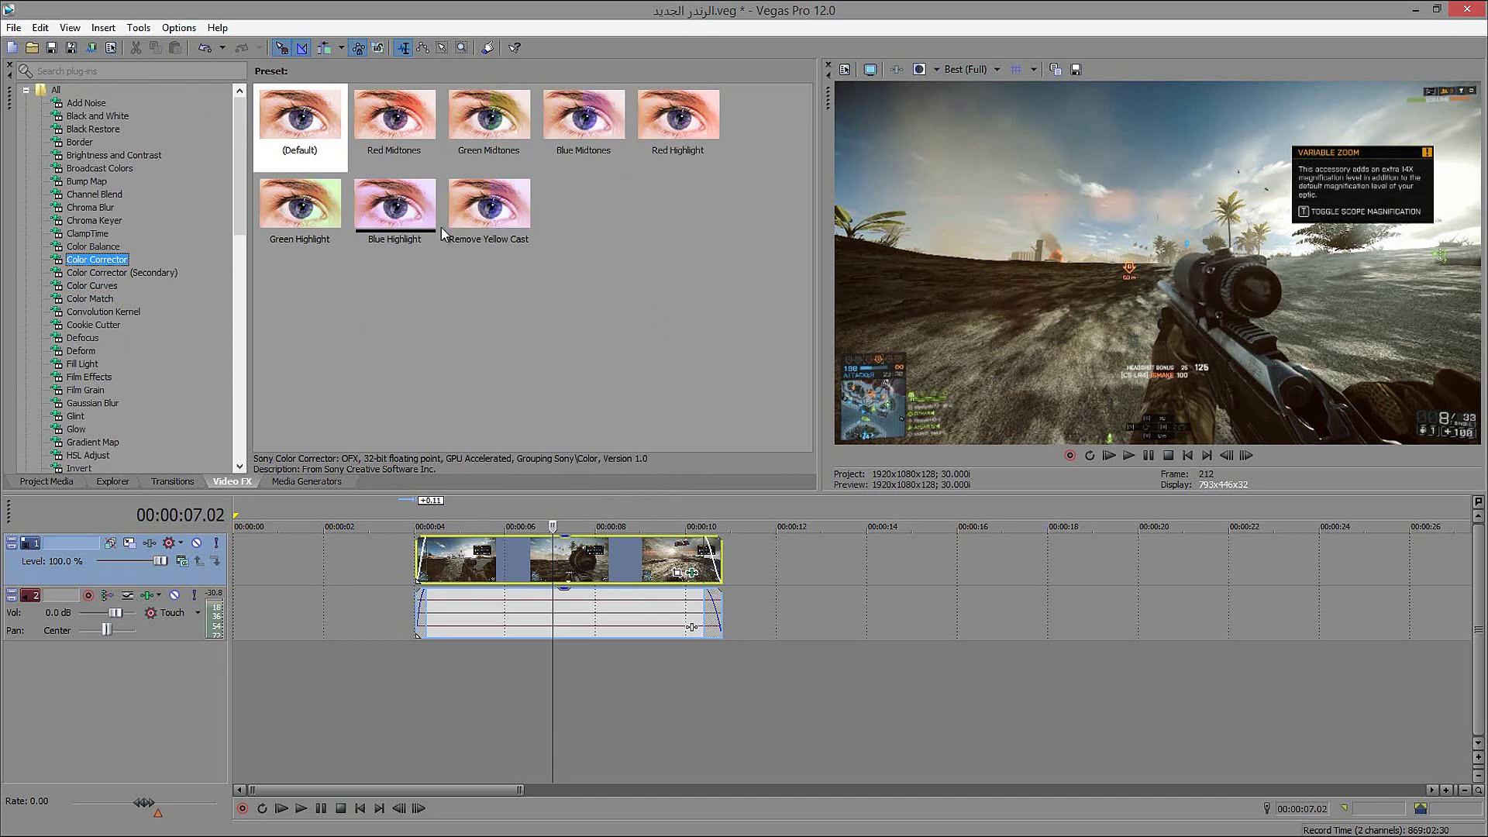
{"action": "left_click_drag", "start_coordinate": [376, 230], "coordinate": [568, 564]}
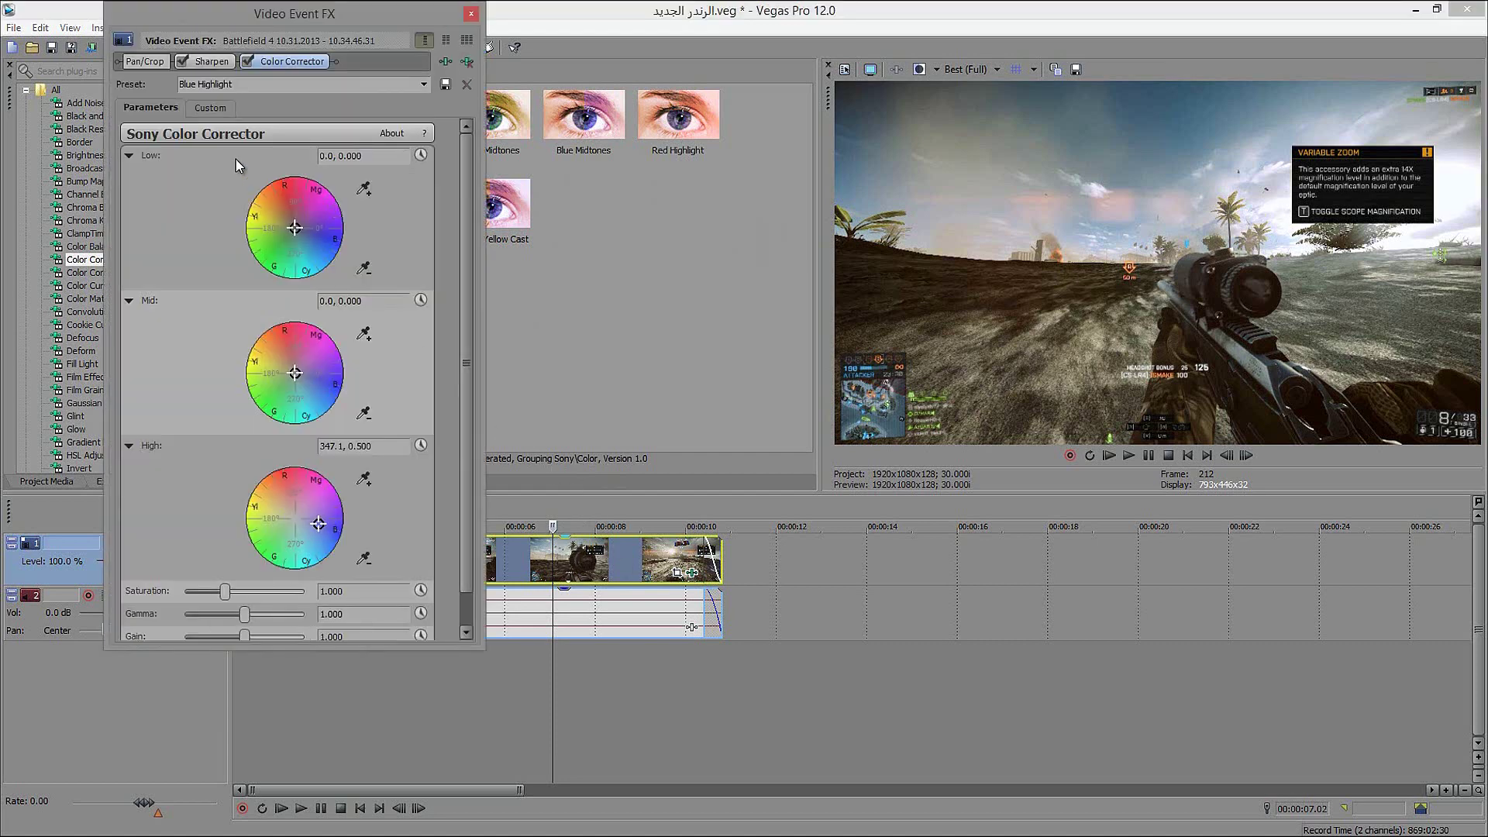
Experiment with the Color Corrector's low, mid and high colour wheels, and remove the effect from the clip
{"action": "left_click", "coordinate": [308, 232]}
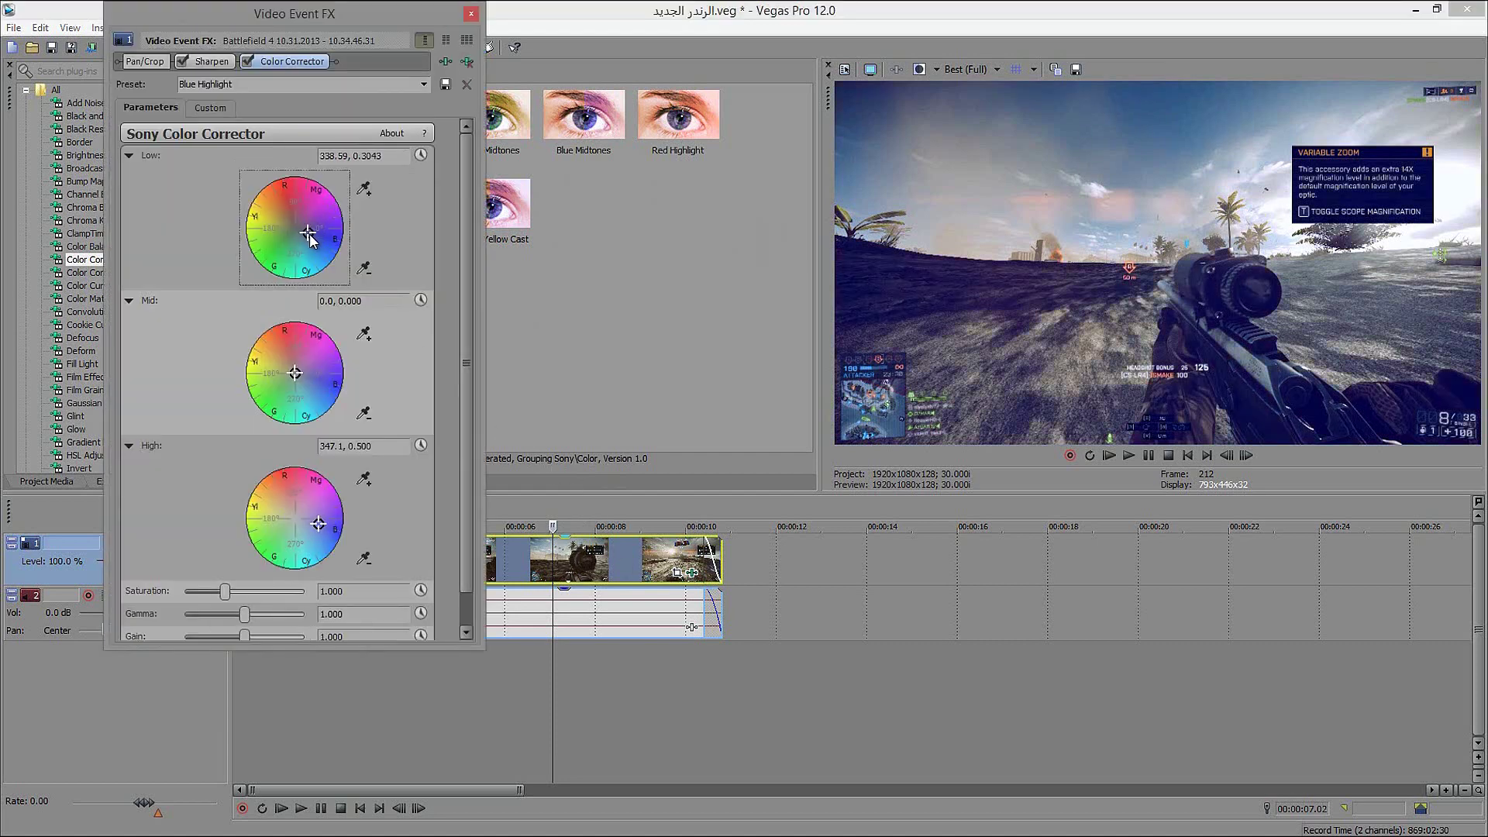
{"action": "left_click_drag", "start_coordinate": [309, 235], "coordinate": [299, 229]}
{"action": "left_click_drag", "start_coordinate": [296, 376], "coordinate": [284, 359]}
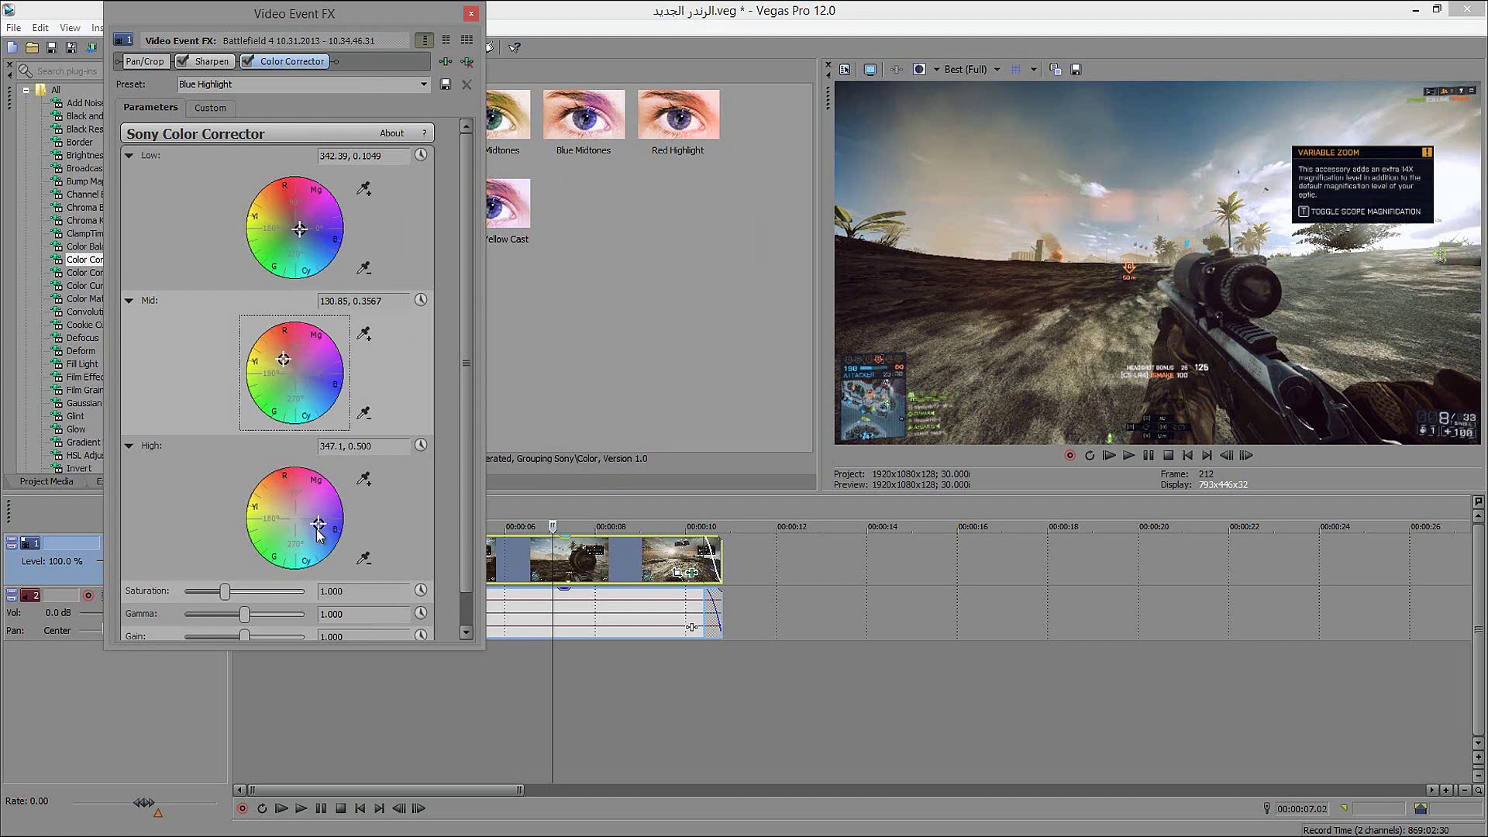
{"action": "left_click_drag", "start_coordinate": [323, 527], "coordinate": [258, 524]}
{"action": "mouse_move", "coordinate": [267, 519]}
{"action": "left_mouse_down"}
{"action": "mouse_move", "coordinate": [318, 486]}
{"action": "mouse_move", "coordinate": [255, 517]}
{"action": "mouse_move", "coordinate": [281, 570]}
{"action": "mouse_move", "coordinate": [289, 532]}
{"action": "left_mouse_up"}
{"action": "left_click", "coordinate": [467, 61]}
{"action": "left_click", "coordinate": [470, 15]}
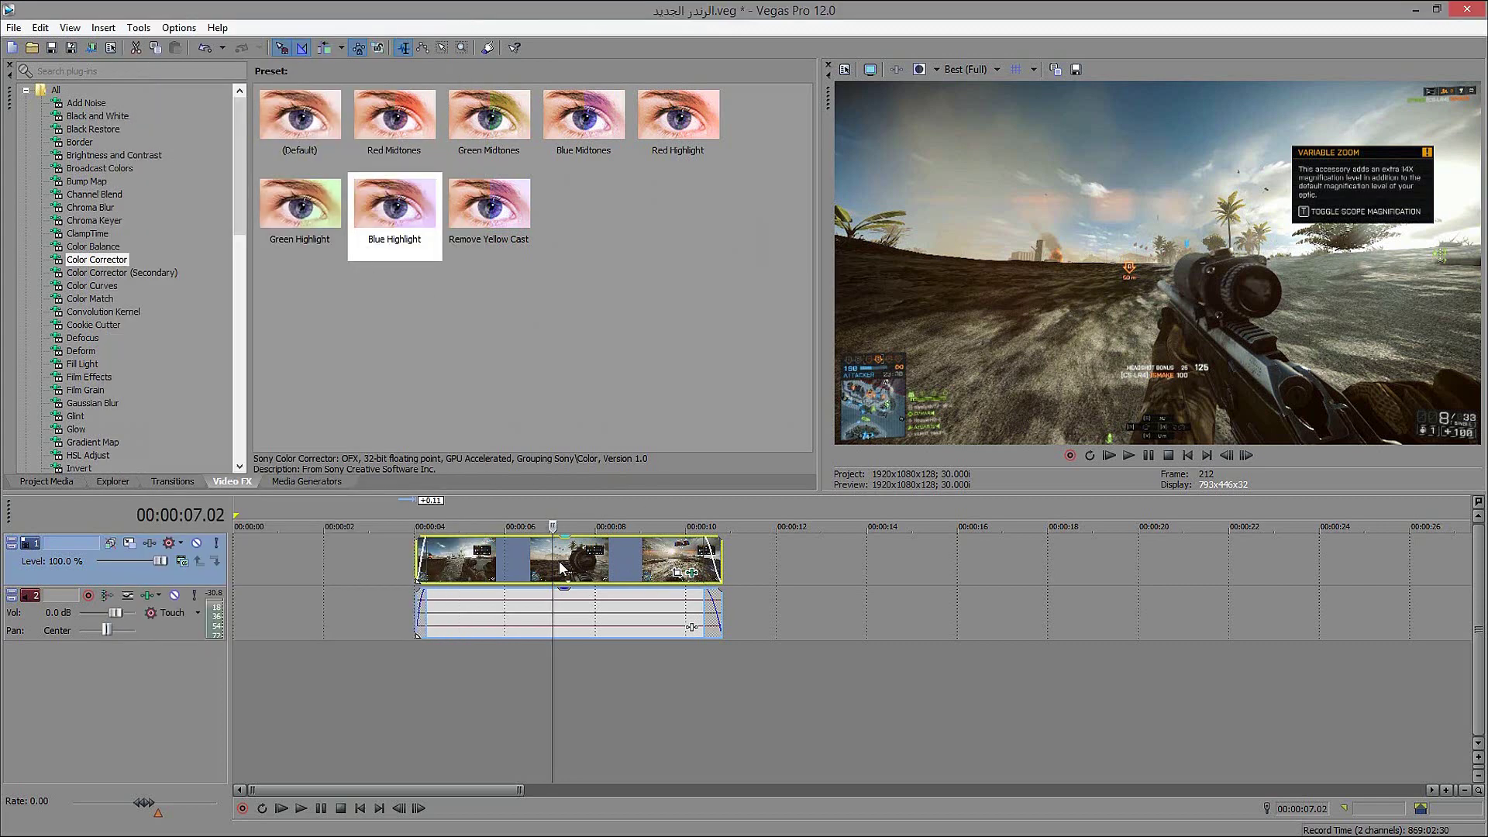
Nudge the gameplay clip about 9 frames later on the timeline and about 5 frames back
{"action": "left_click_drag", "start_coordinate": [548, 559], "coordinate": [527, 560]}
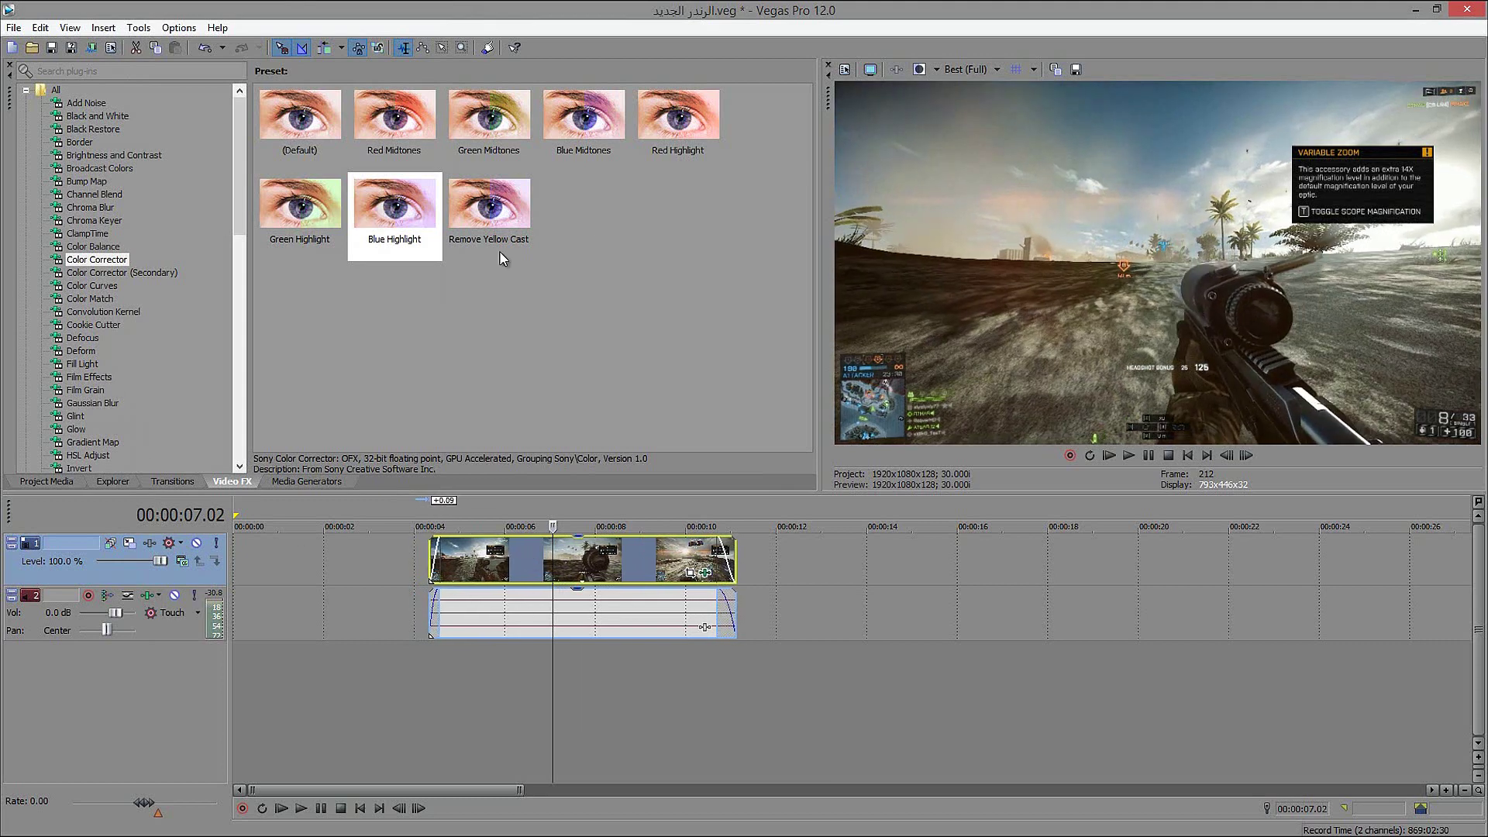
{"action": "left_click_drag", "start_coordinate": [578, 557], "coordinate": [571, 557]}
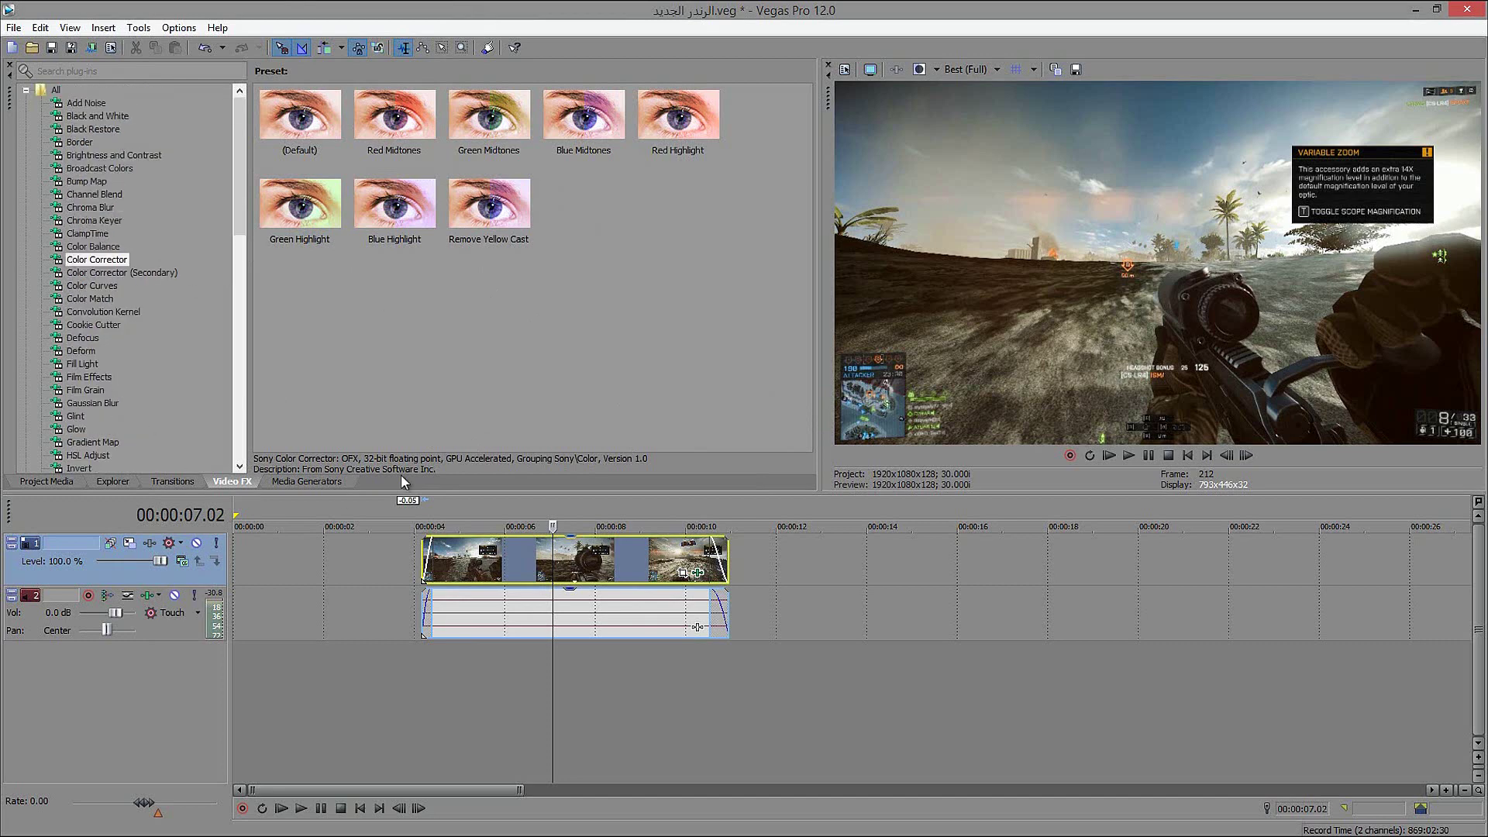
Mark the full length of the gameplay clip on the timeline as the loop region
{"action": "scroll", "coordinate": [410, 548], "scroll_direction": "down", "scroll_amount": 2}
{"action": "scroll", "coordinate": [465, 576], "scroll_direction": "up", "scroll_amount": 2}
{"action": "left_click", "coordinate": [489, 572]}
{"action": "left_click", "coordinate": [397, 565]}
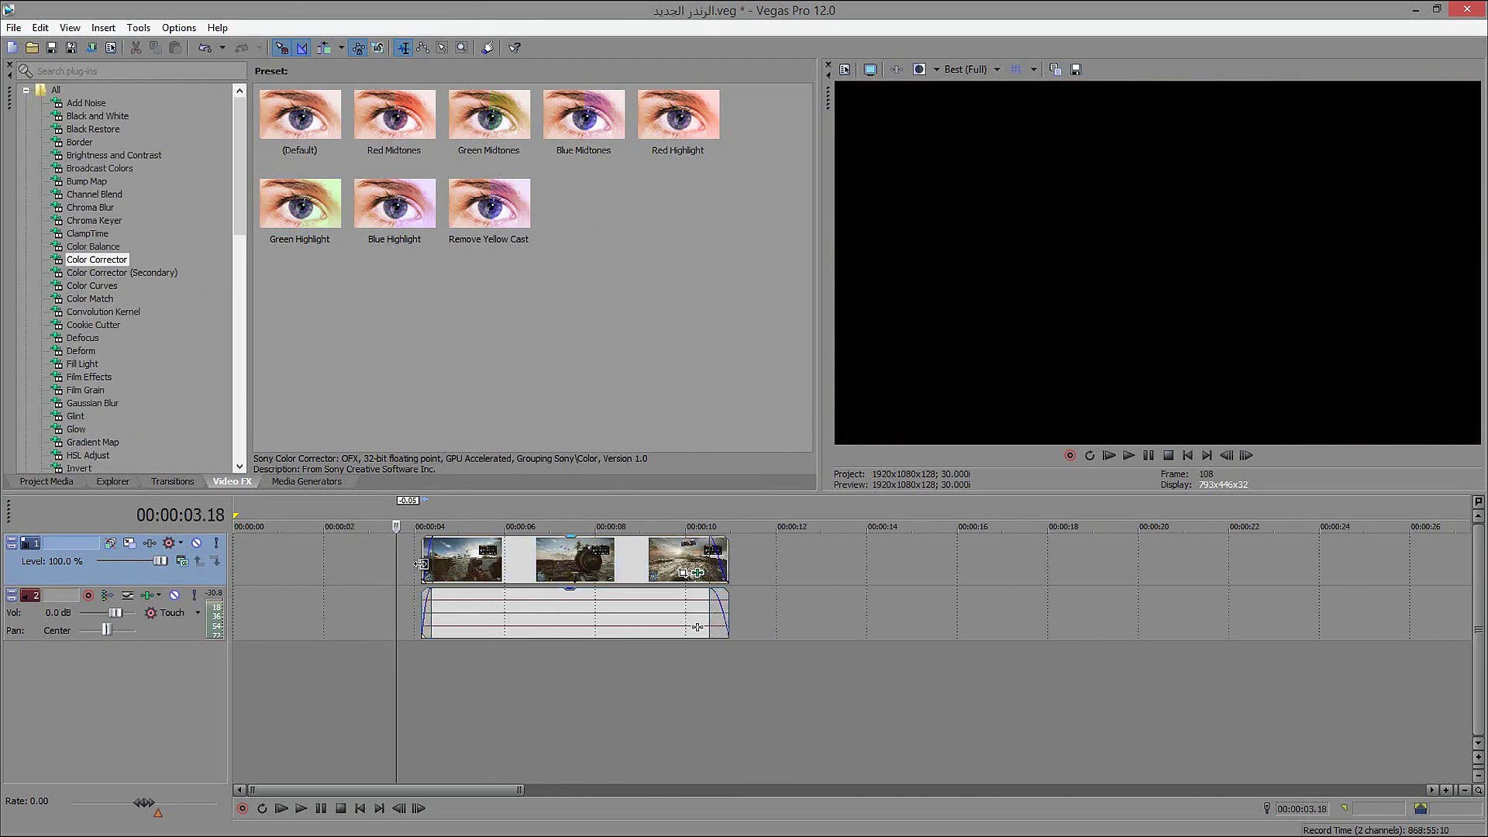
{"action": "left_click_drag", "start_coordinate": [420, 652], "coordinate": [728, 678]}
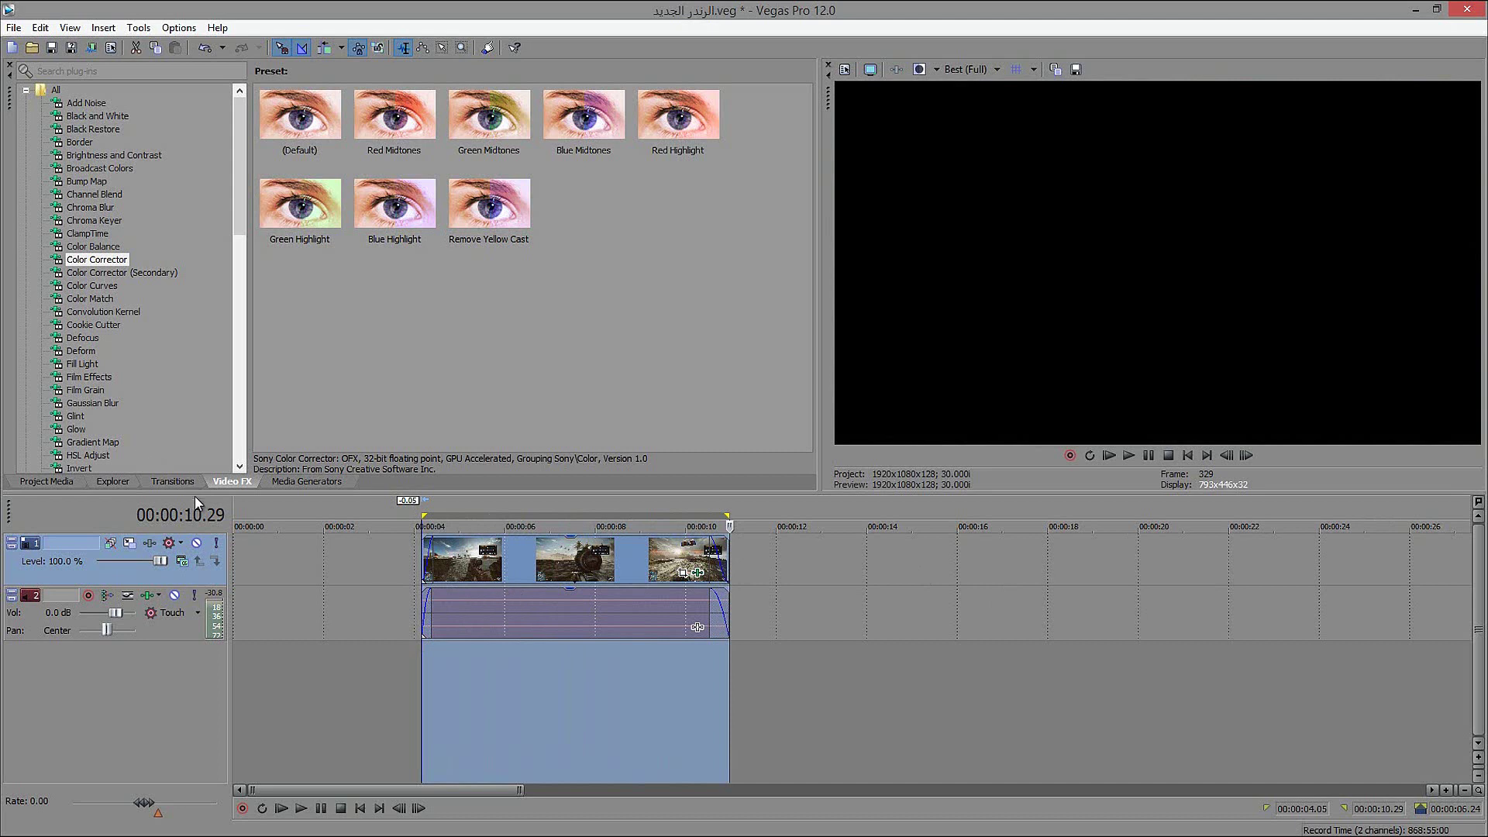
Open the Render As settings and choose the 8 Mbps HD 1080-30p Video template under Windows Media Video V11
{"action": "left_click", "coordinate": [92, 48]}
{"action": "left_click_drag", "start_coordinate": [988, 349], "coordinate": [984, 460]}
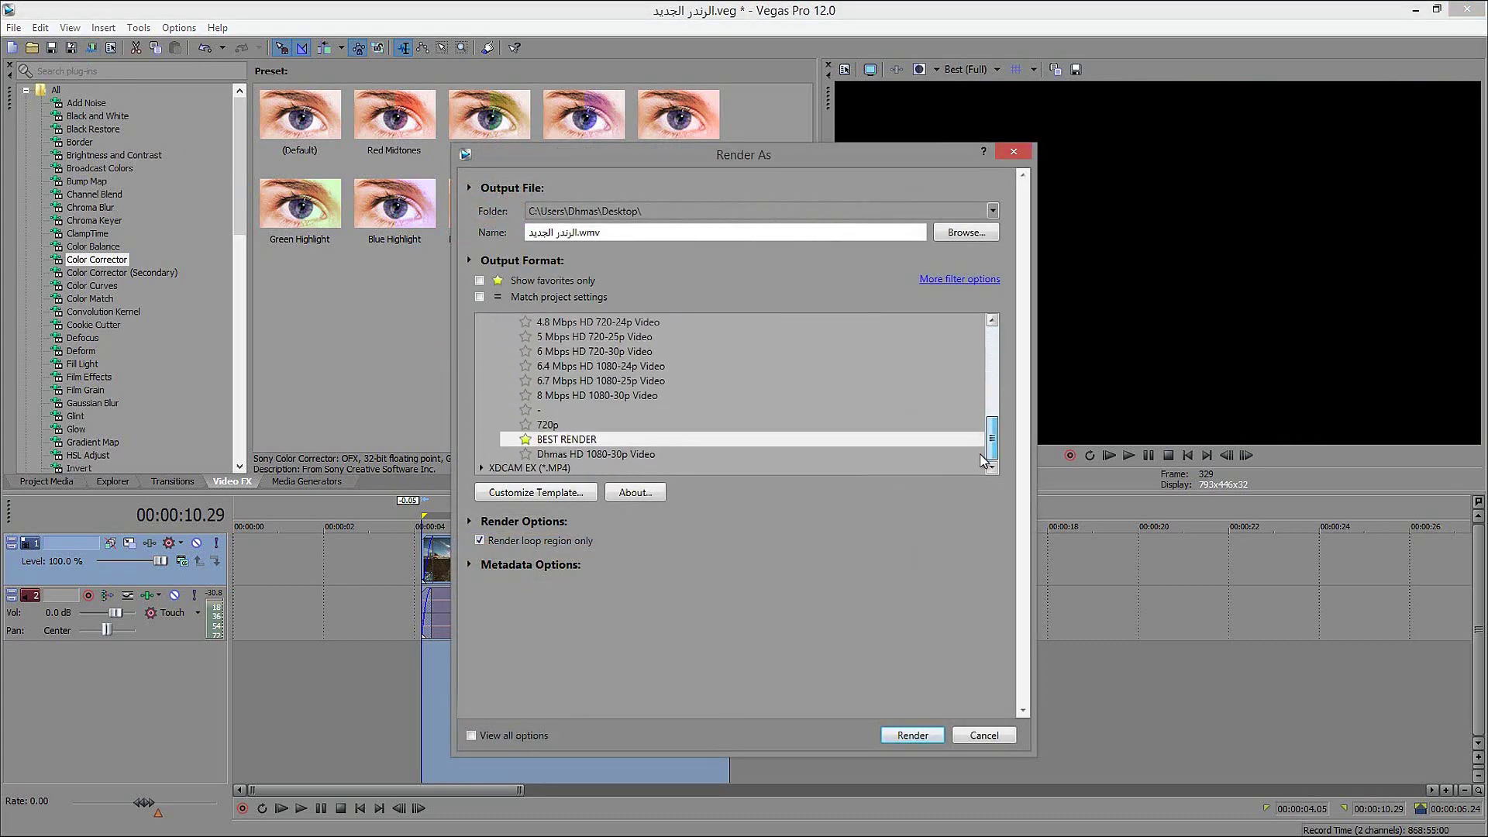
{"action": "left_click", "coordinate": [602, 439]}
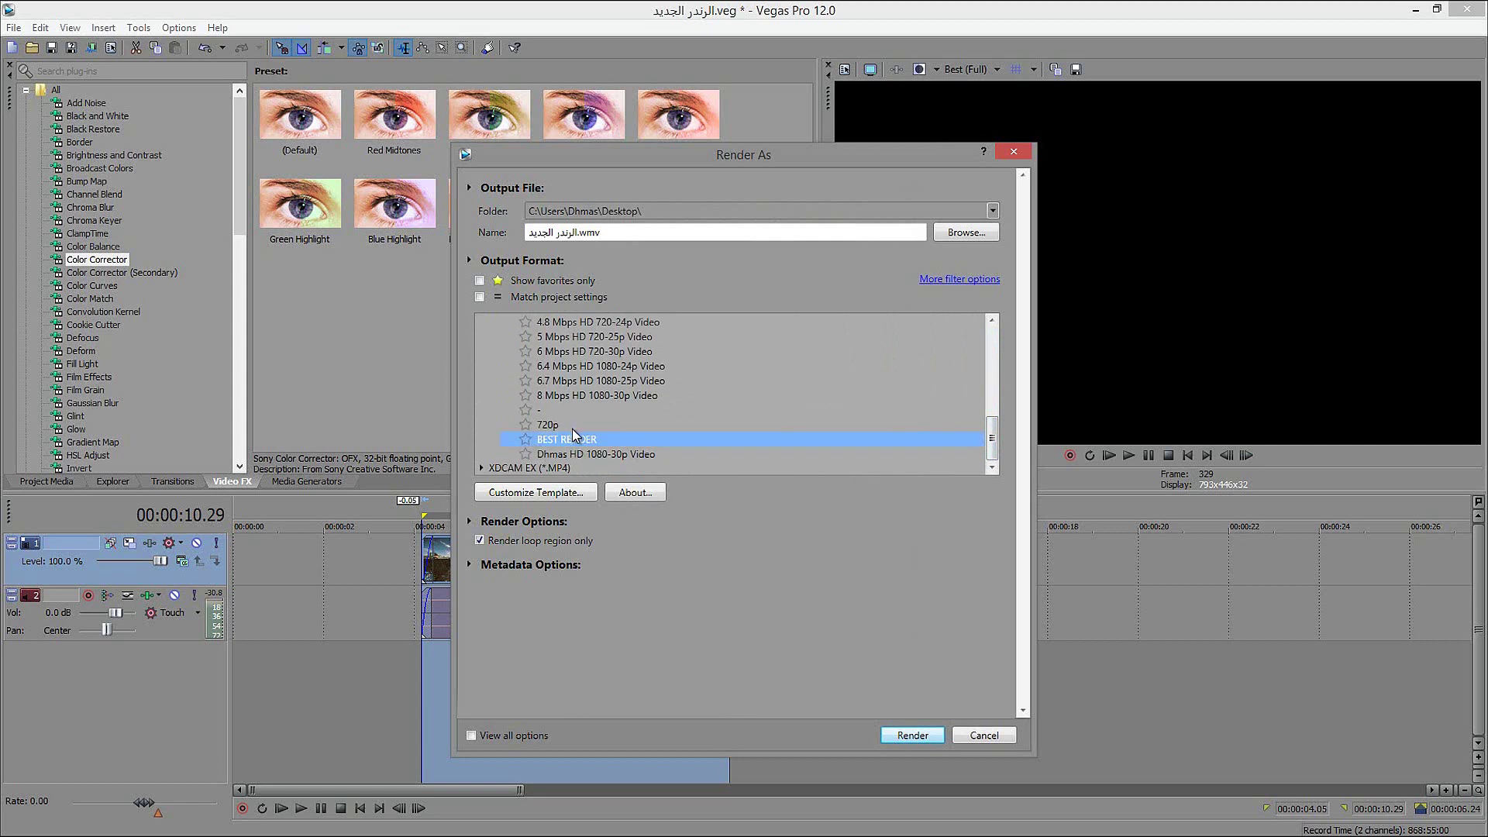
{"action": "scroll", "coordinate": [572, 429], "scroll_direction": "up", "scroll_amount": 2}
{"action": "left_click", "coordinate": [537, 358]}
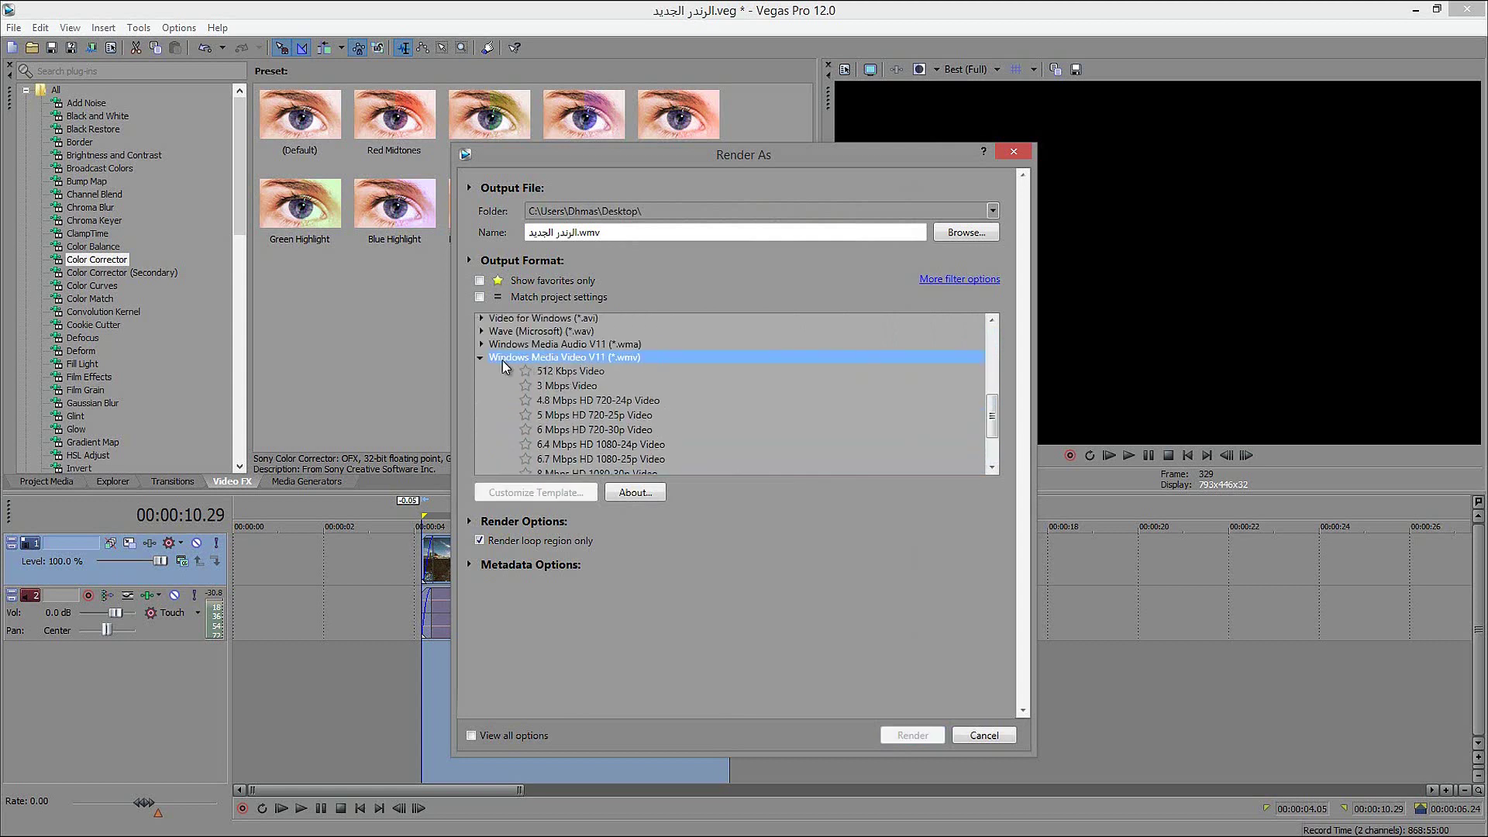
{"action": "left_click", "coordinate": [481, 359]}
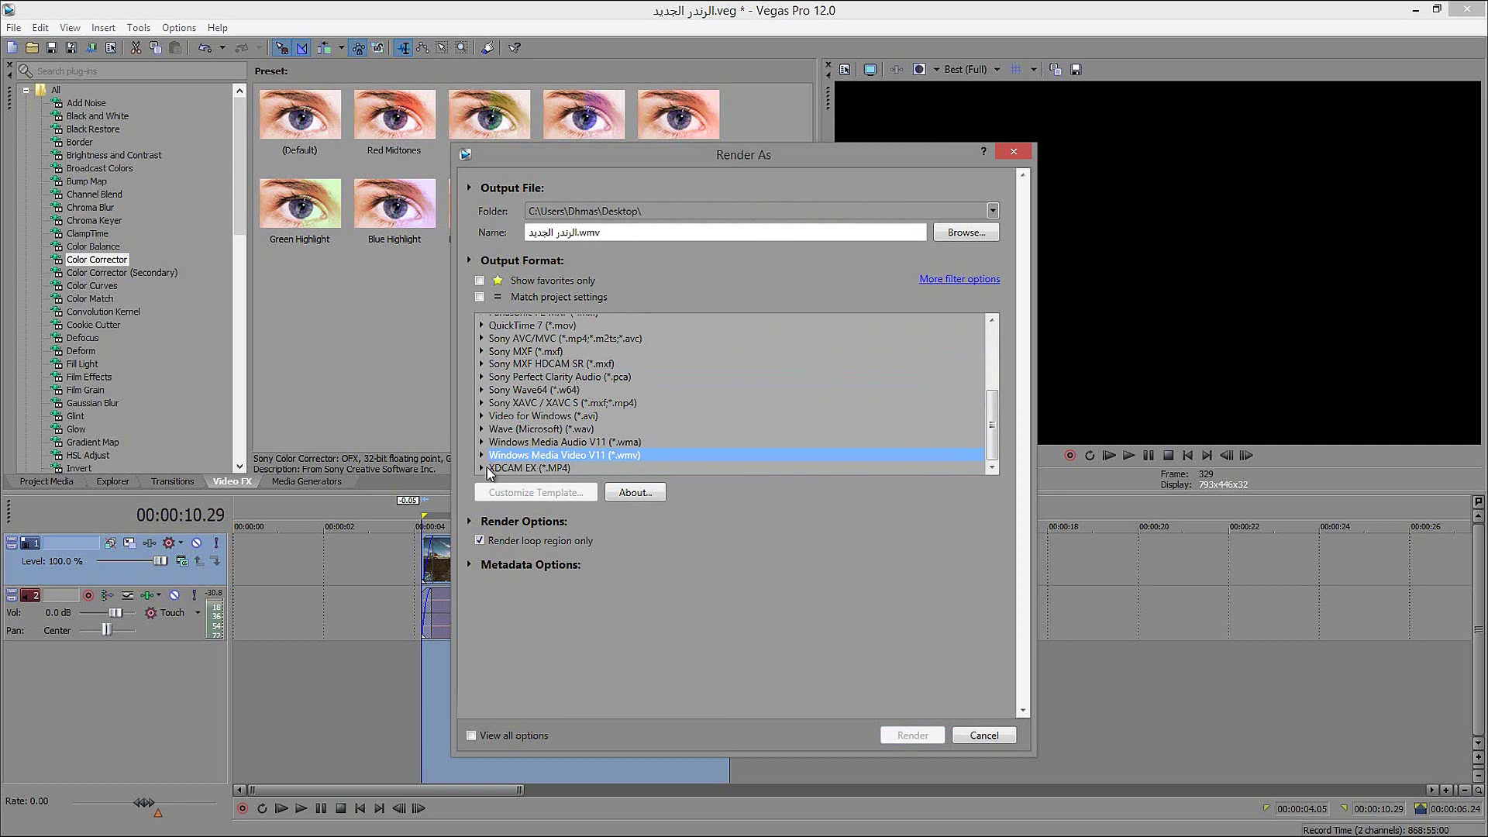
{"action": "left_click", "coordinate": [481, 455]}
{"action": "scroll", "coordinate": [589, 442], "scroll_direction": "down", "scroll_amount": 1}
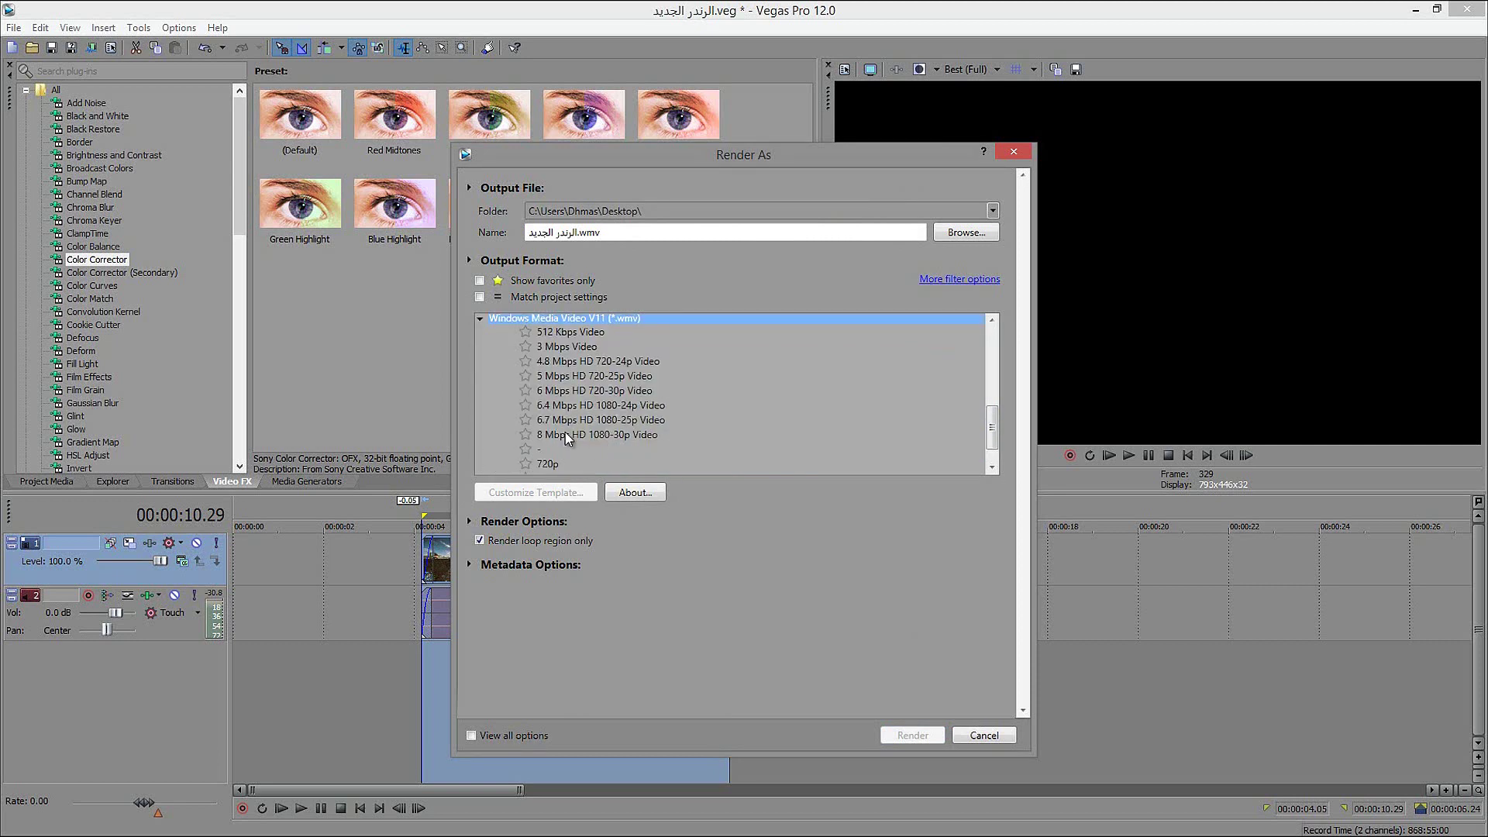
{"action": "left_click", "coordinate": [566, 435]}
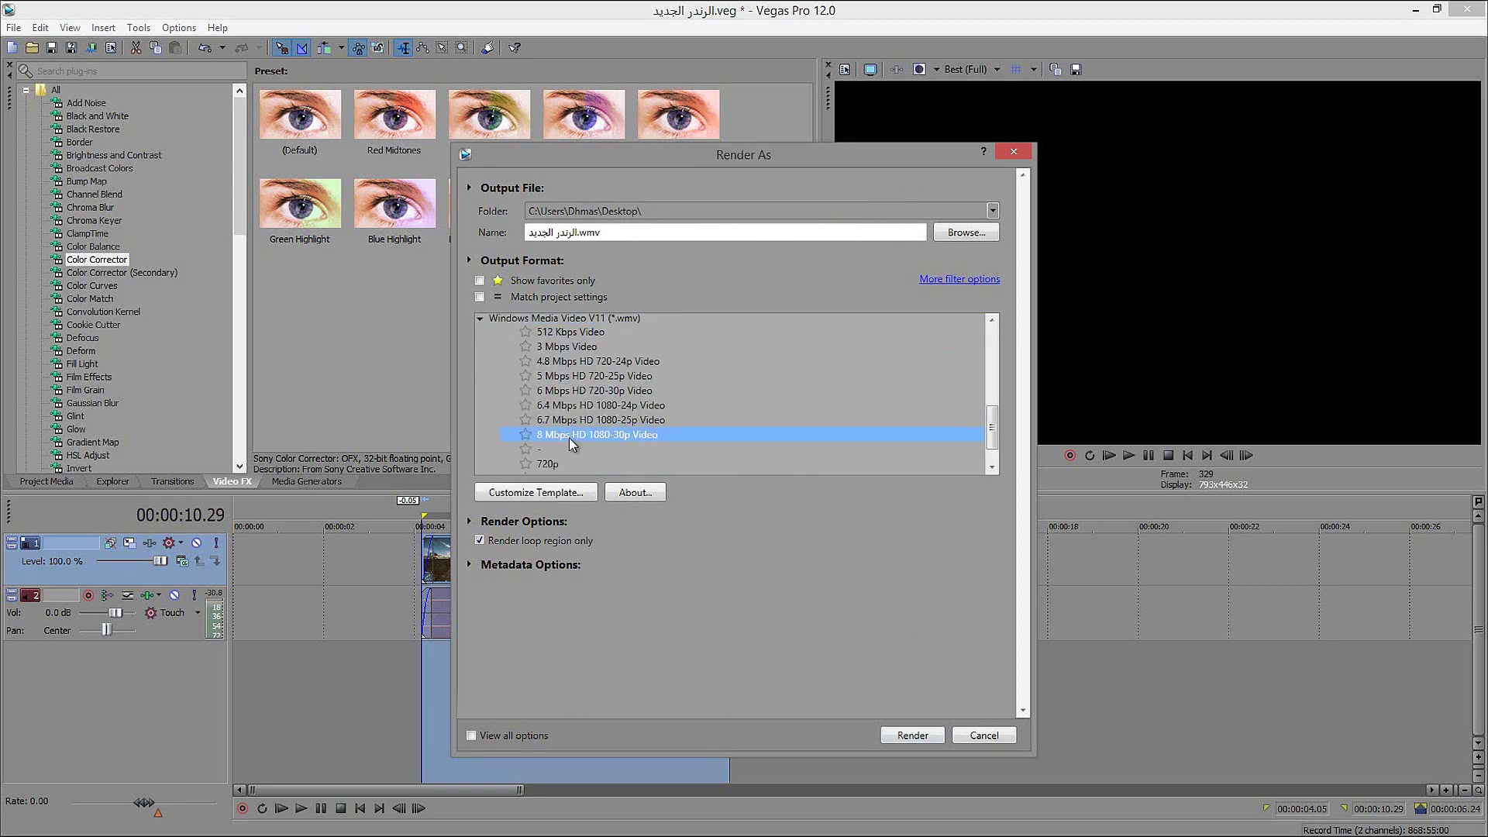
Customize the template's audio attributes to 160 kbps, 44 kHz, stereo (A/V) CBR
{"action": "left_click", "coordinate": [570, 496]}
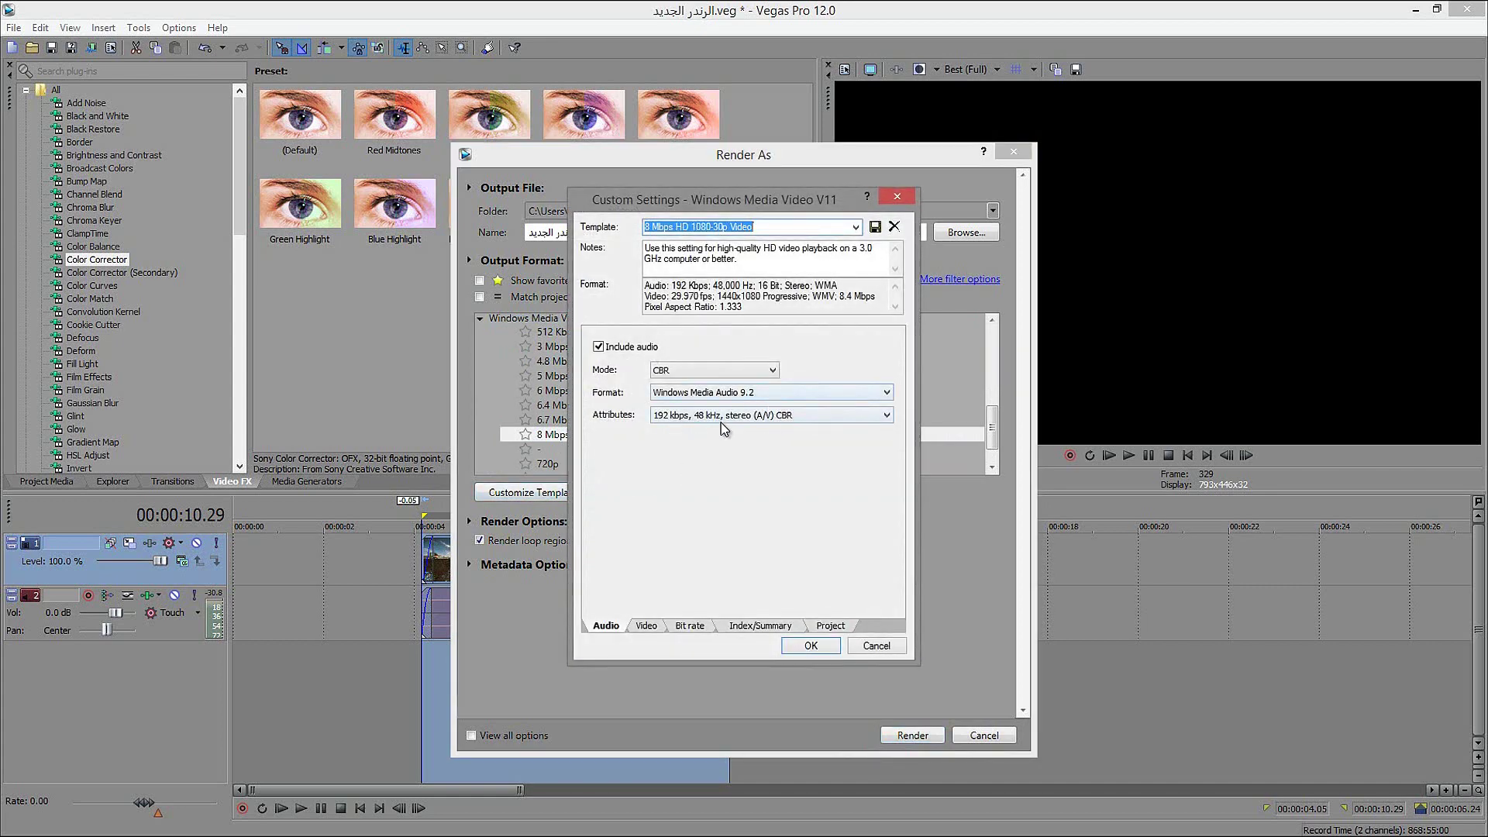
{"action": "left_click", "coordinate": [789, 419]}
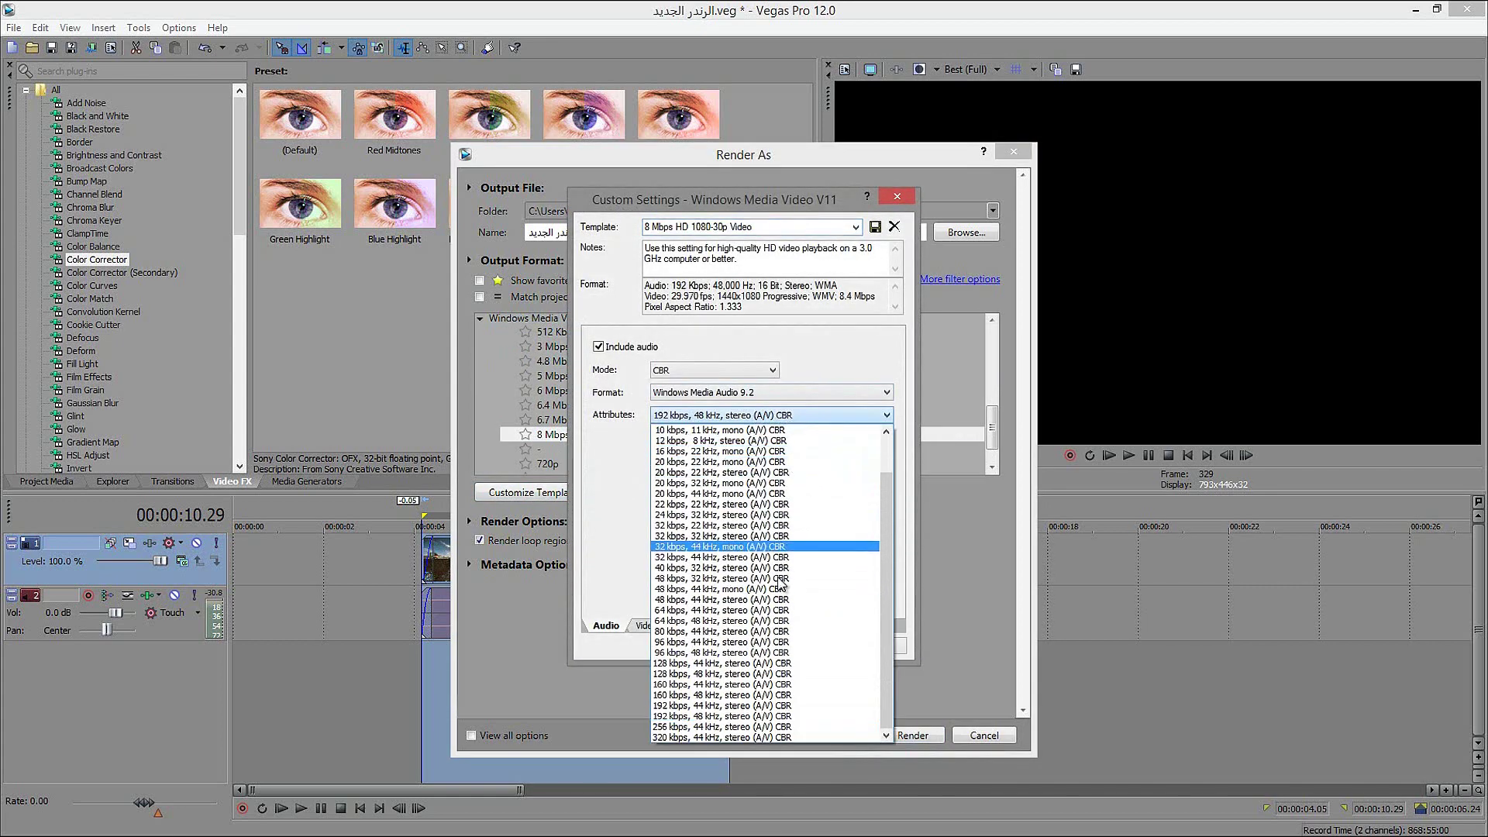
{"action": "left_click", "coordinate": [774, 684]}
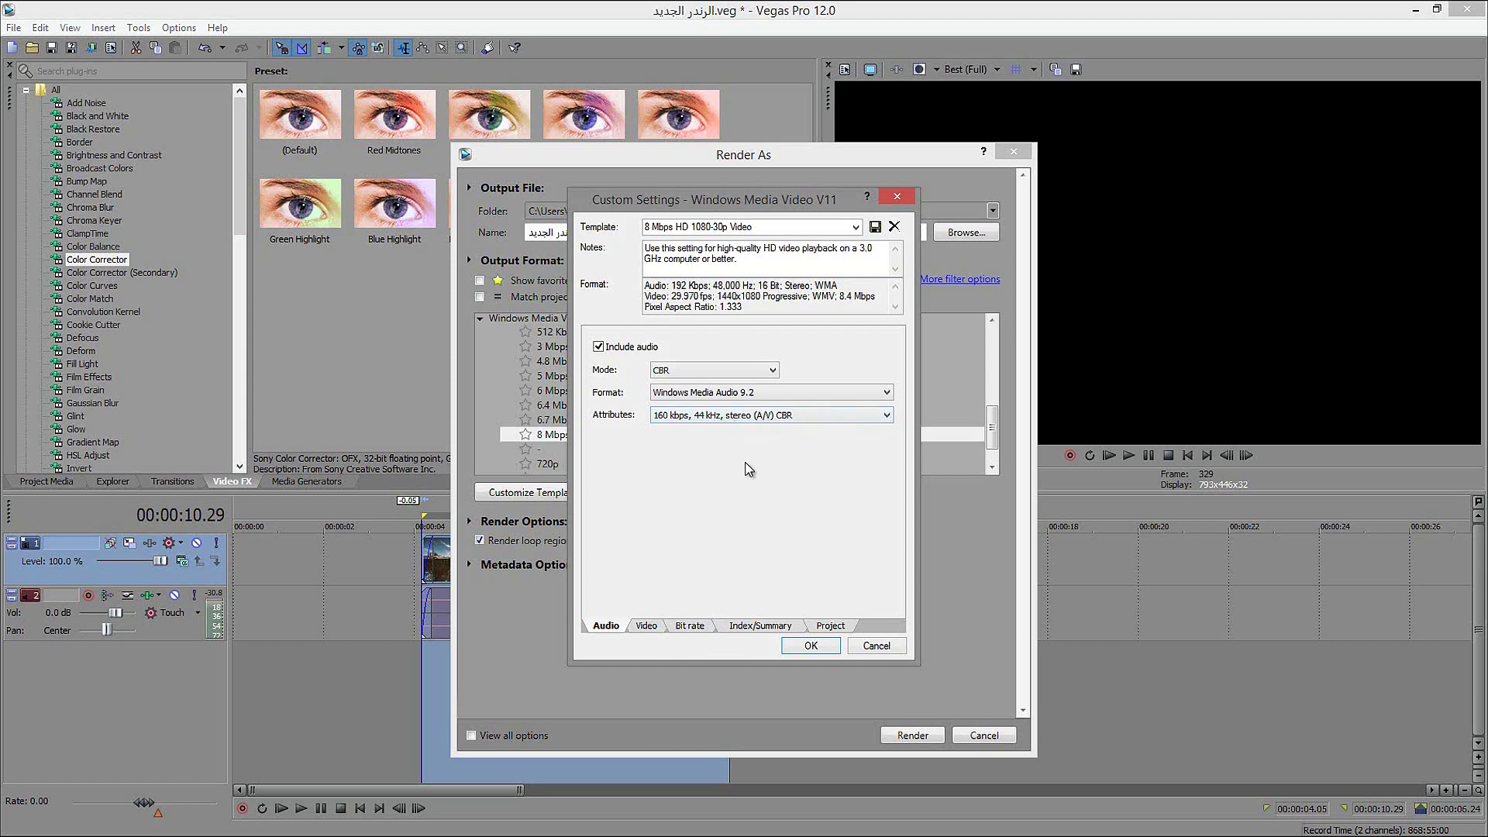
Set the template's video encoding mode to Quality VBR
{"action": "left_click", "coordinate": [651, 627]}
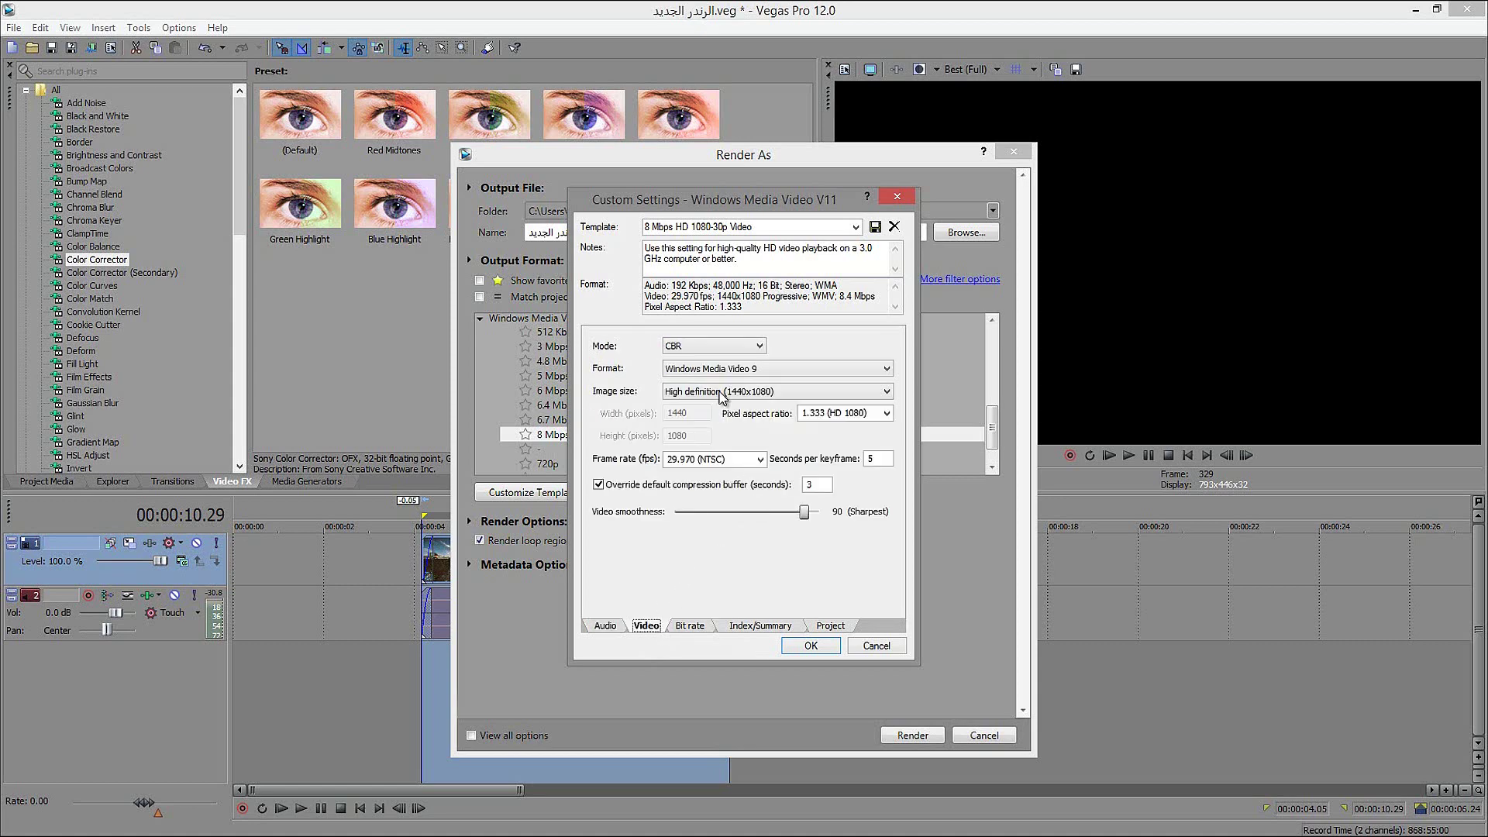
{"action": "left_click", "coordinate": [721, 349]}
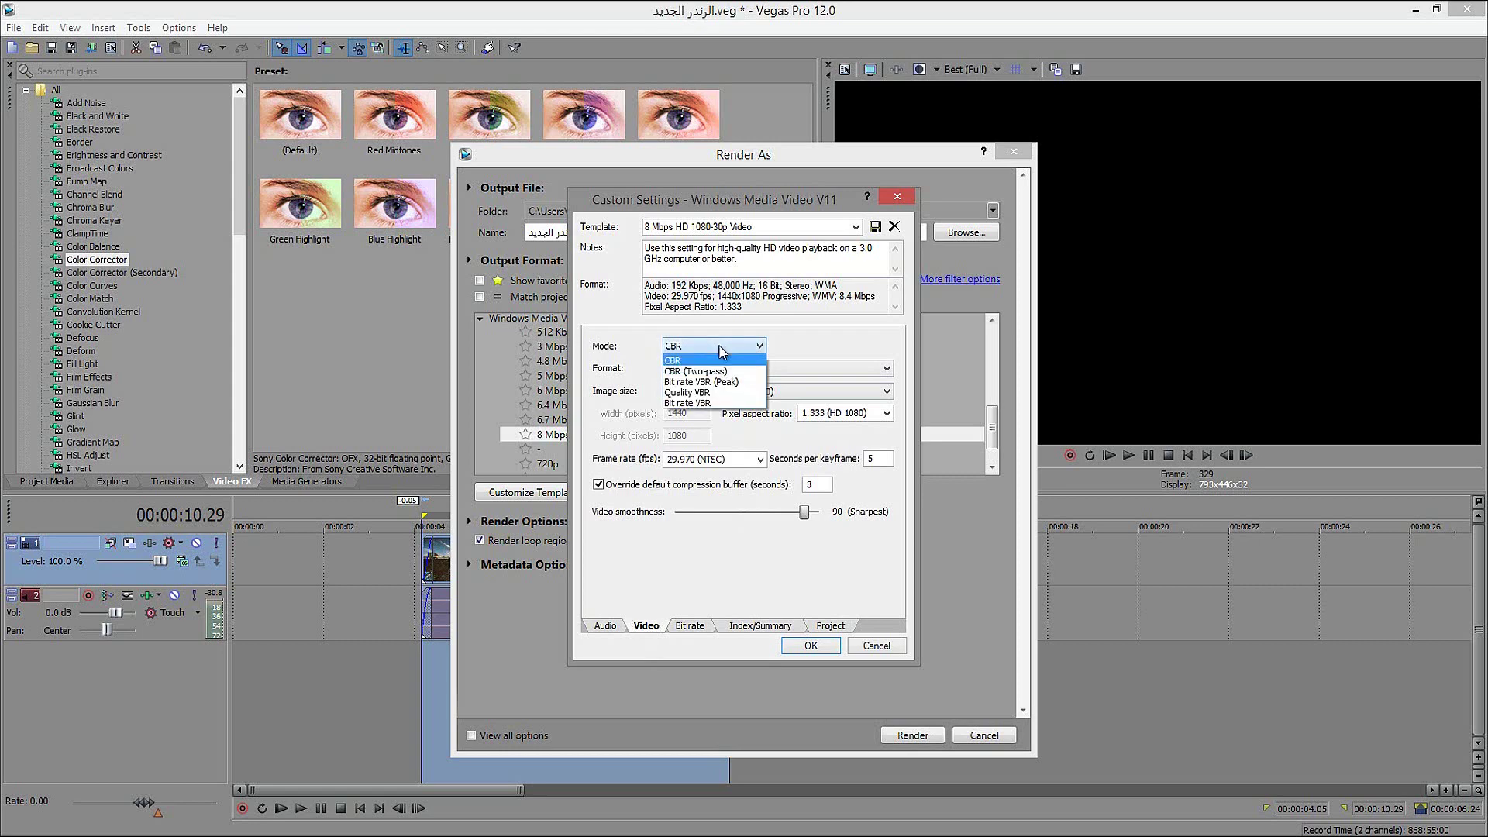
{"action": "left_click", "coordinate": [721, 393]}
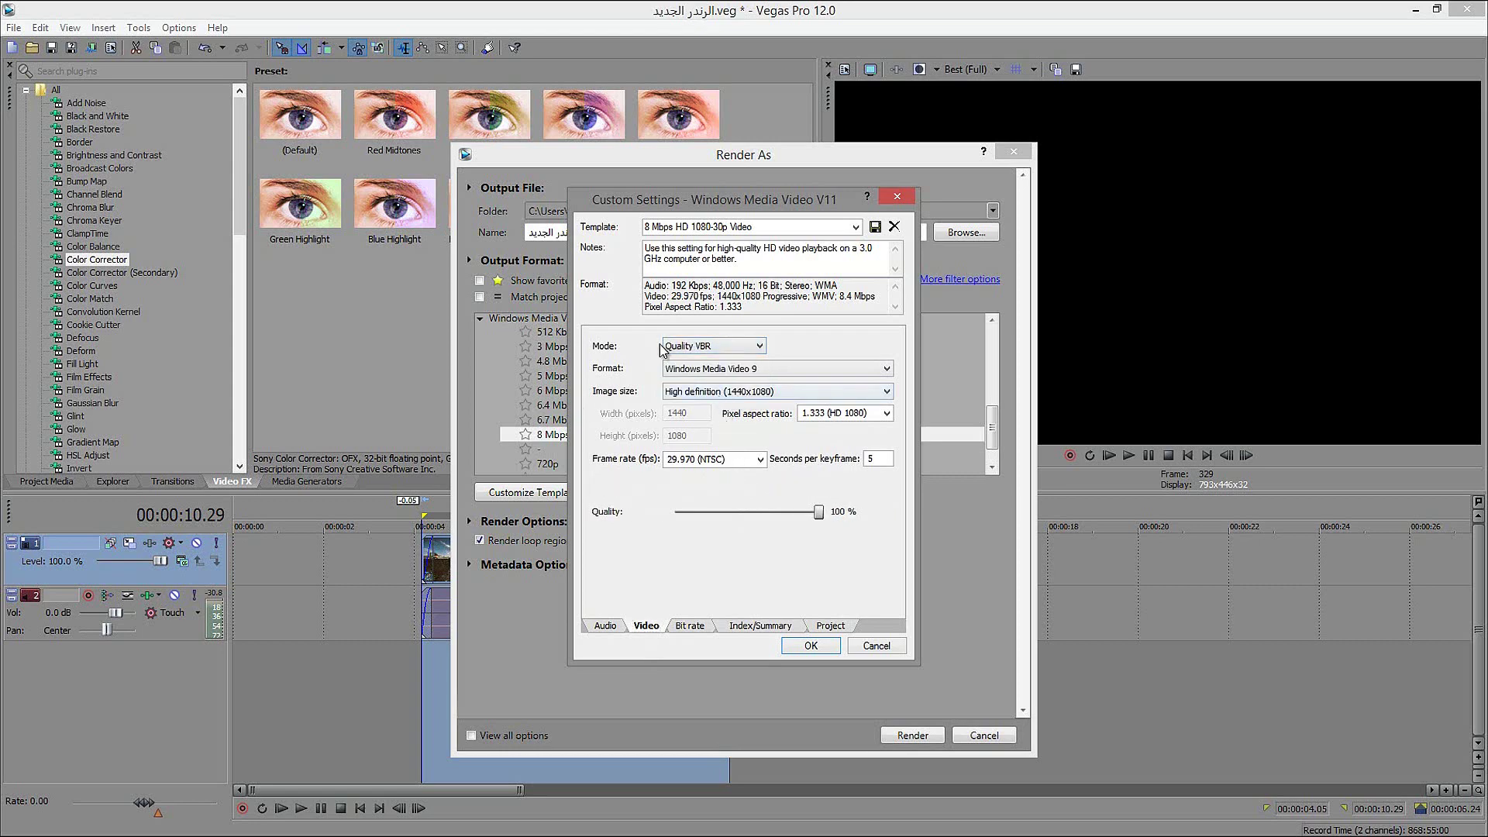
{"action": "left_click", "coordinate": [729, 346]}
{"action": "left_click", "coordinate": [728, 345]}
Try a custom image size for the template and set it to High definition (1280x720)
{"action": "left_click", "coordinate": [785, 390]}
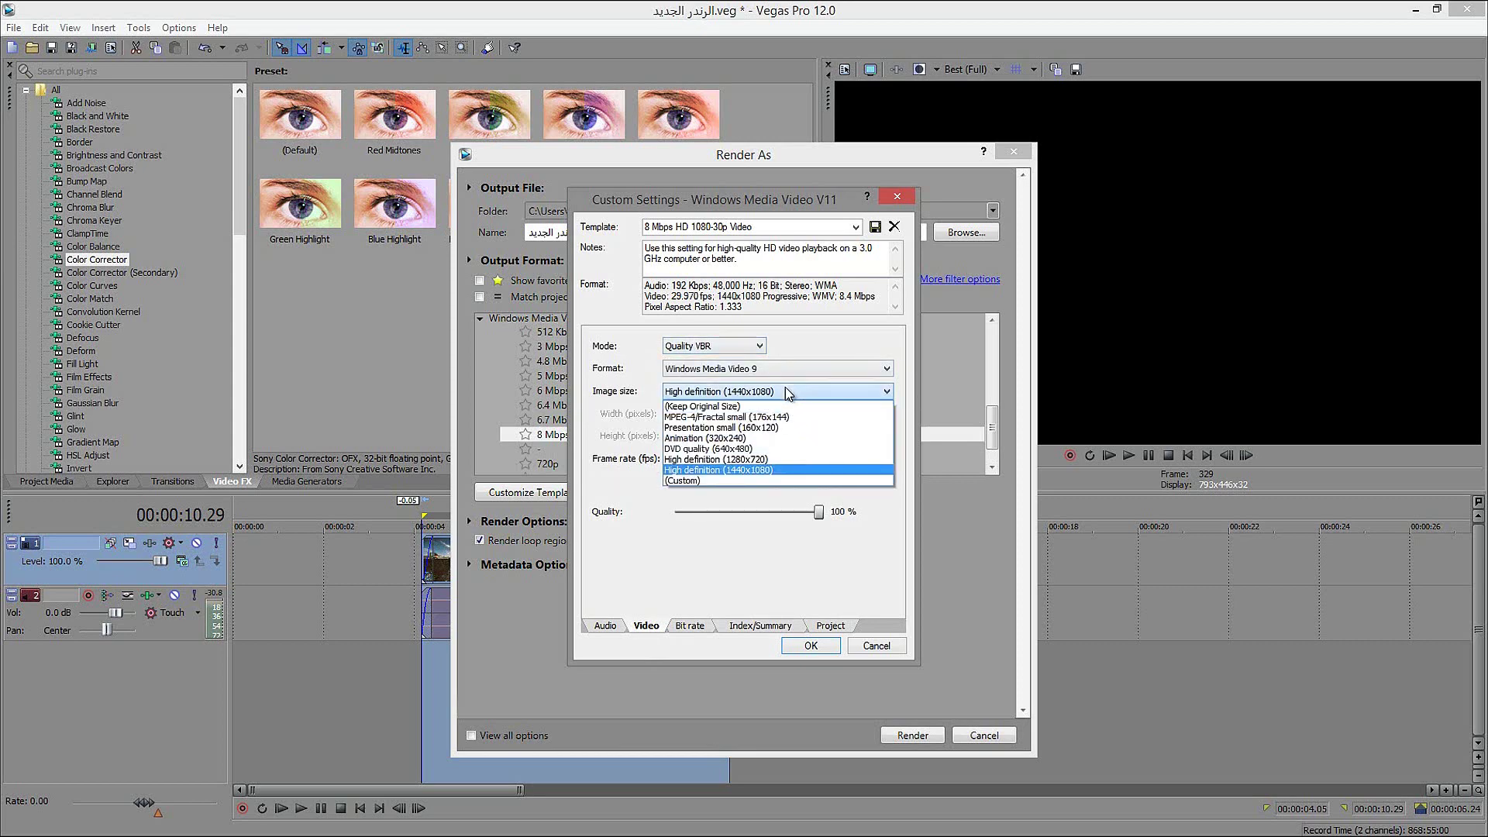
{"action": "left_click", "coordinate": [758, 481]}
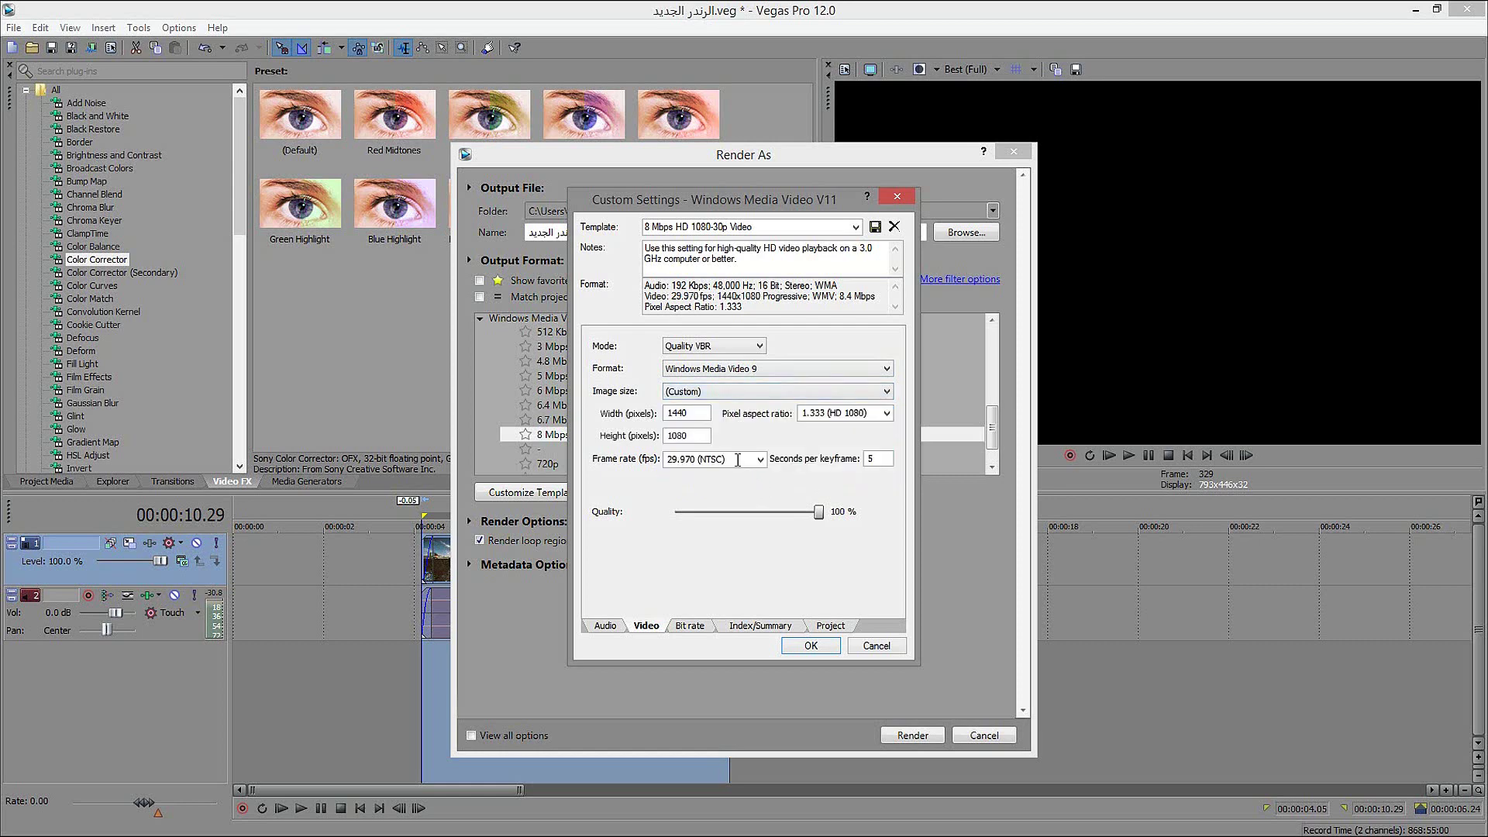
{"action": "double_click", "coordinate": [679, 436]}
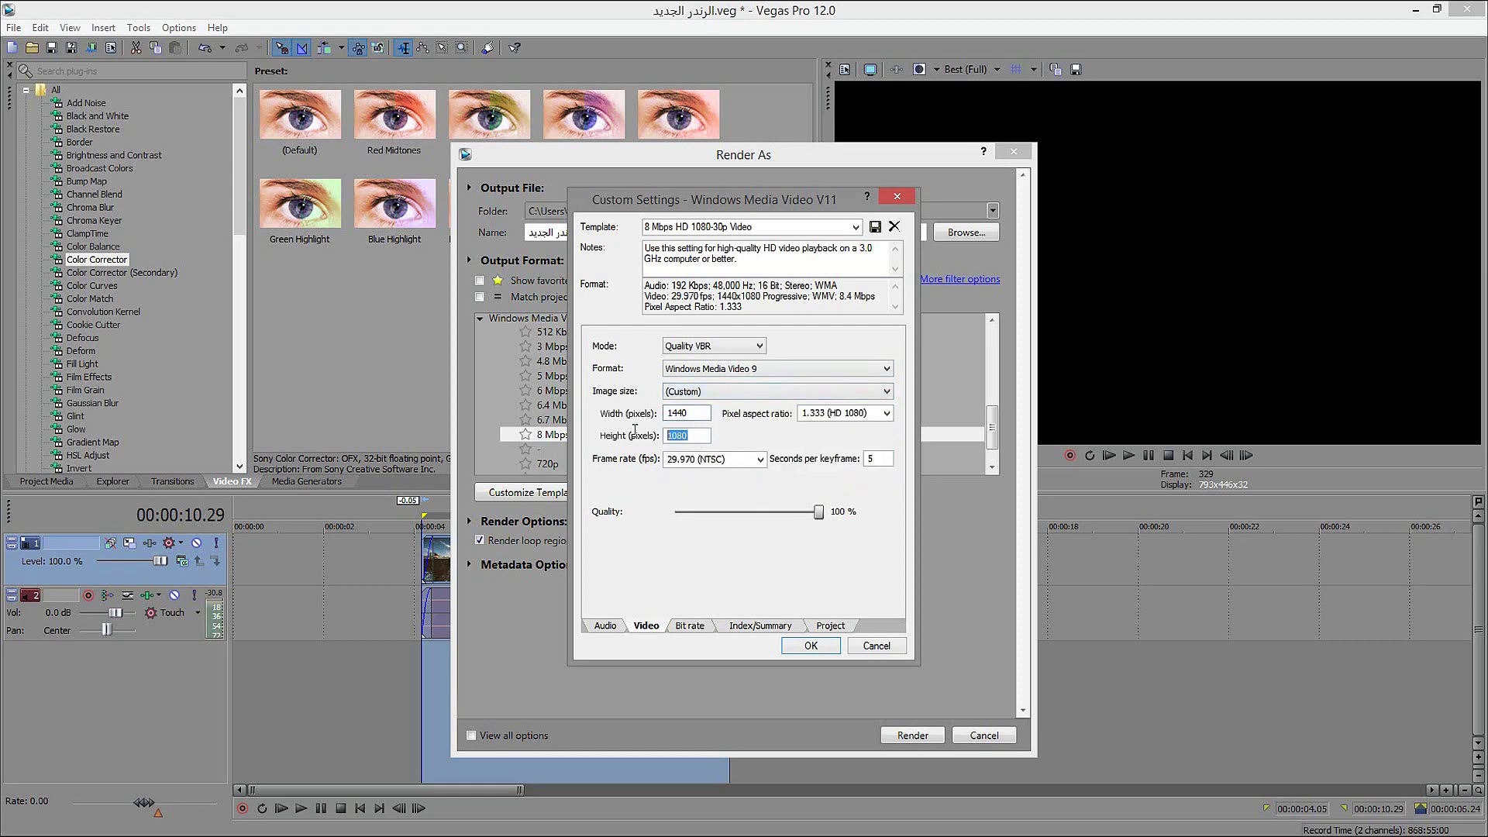
{"action": "left_click", "coordinate": [757, 393]}
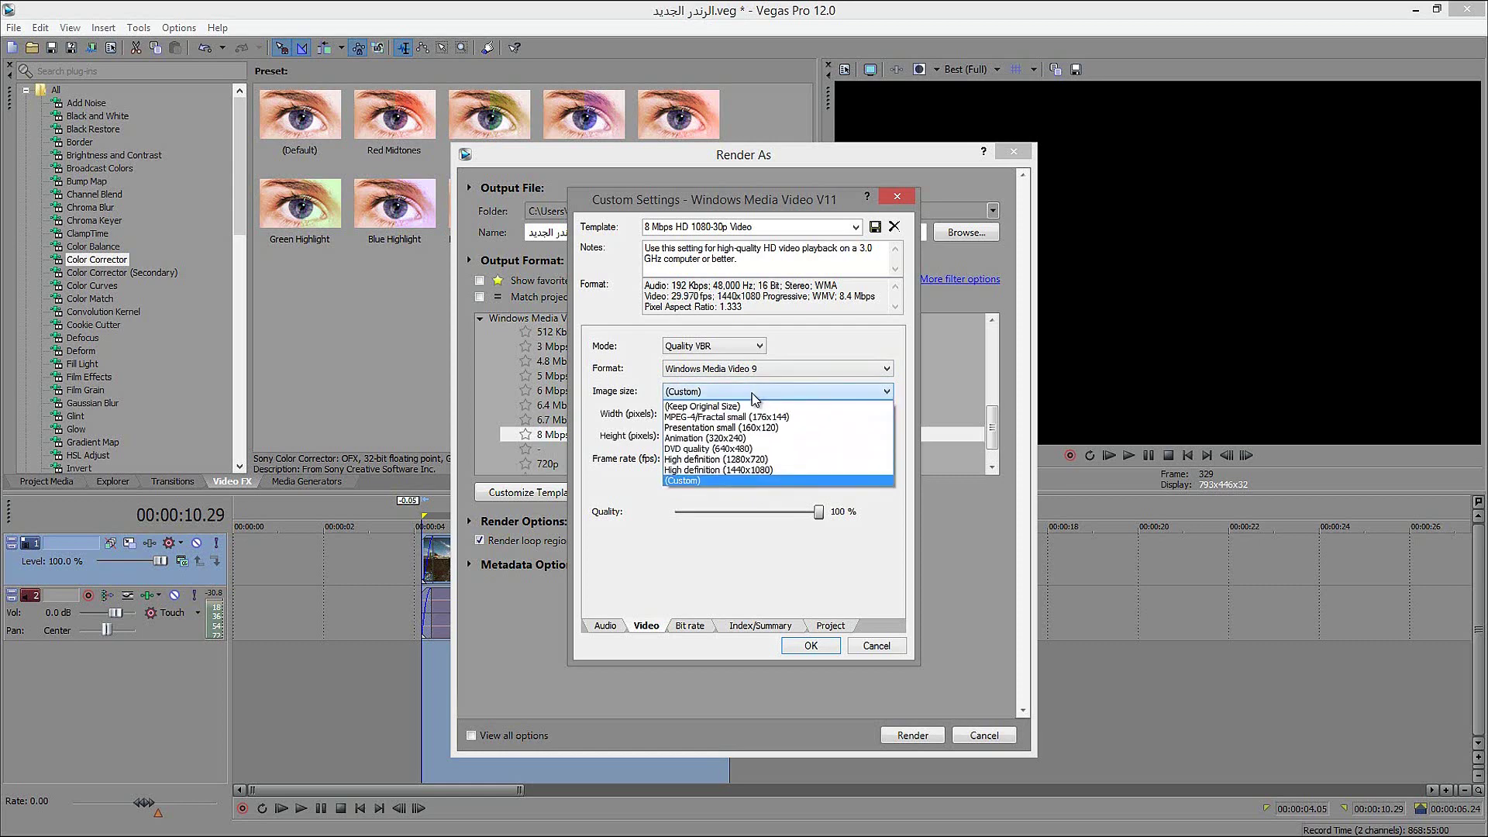
{"action": "left_click", "coordinate": [781, 465]}
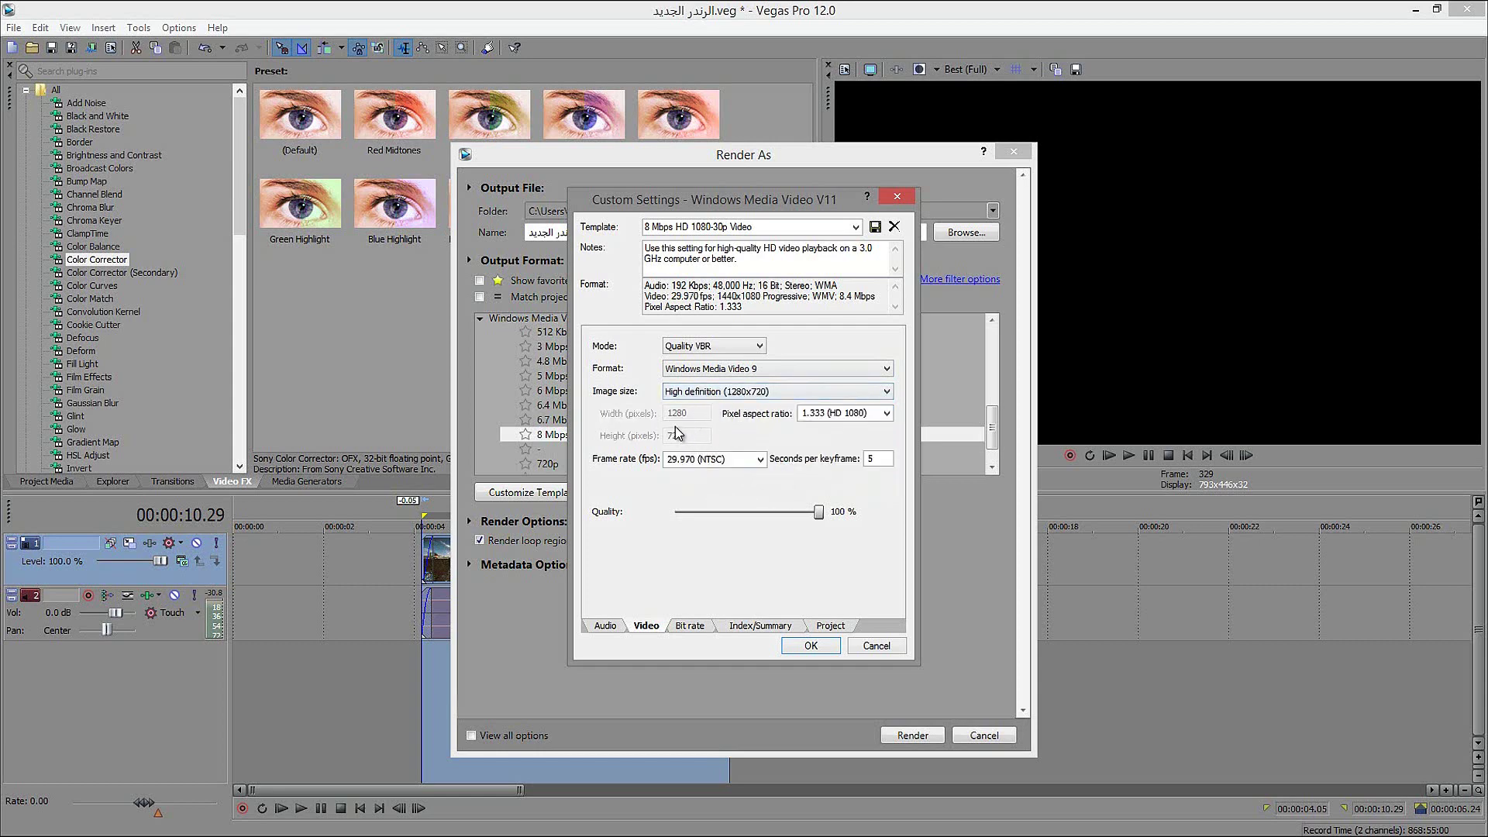
Set the template's frame rate to 30 fps and try video quality values between 86% and 100%
{"action": "triple_click", "coordinate": [743, 459]}
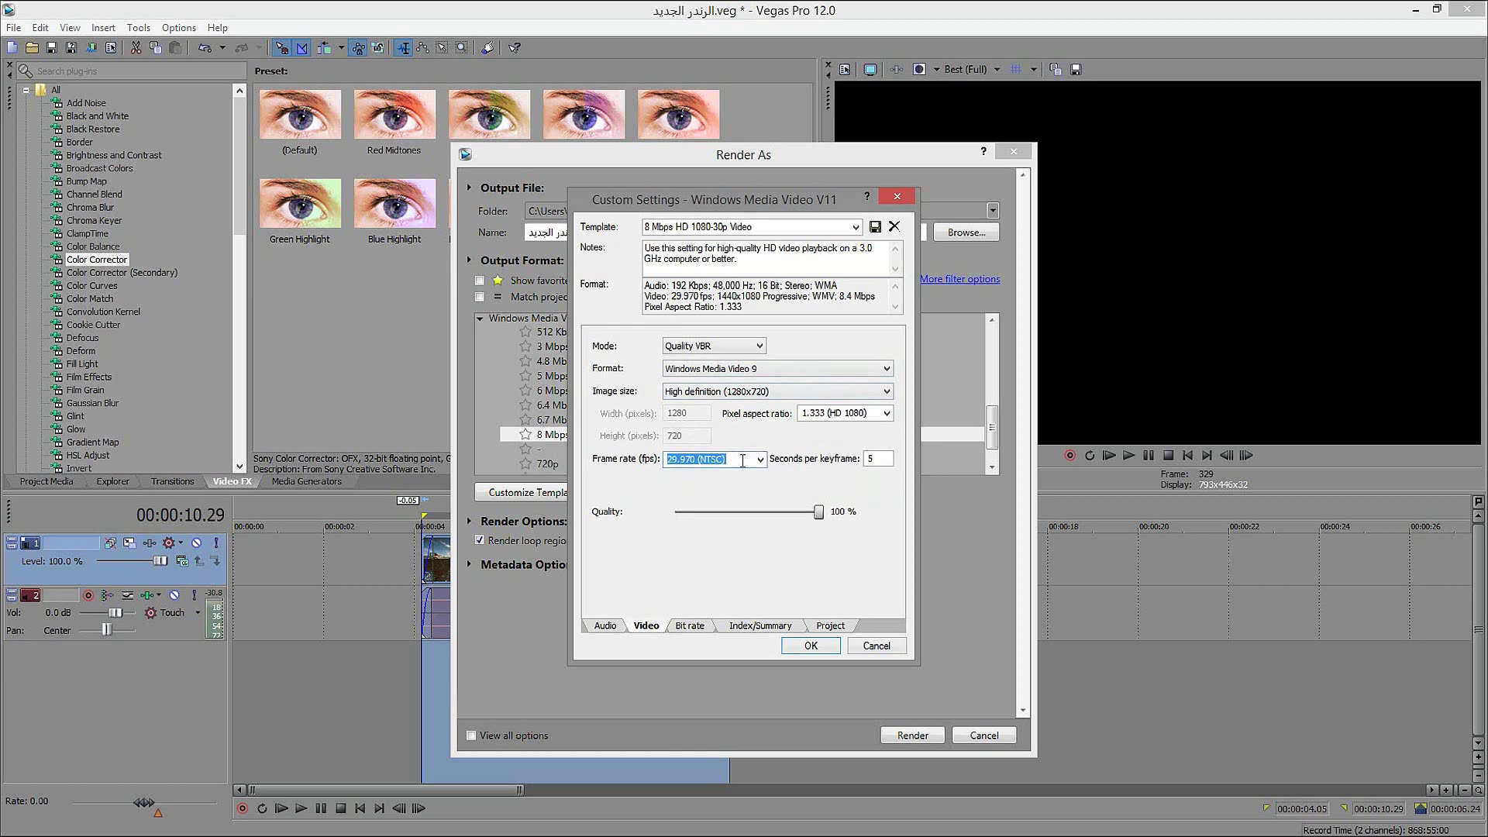
{"action": "type", "text": "30"}
{"action": "left_click", "coordinate": [818, 517]}
{"action": "left_click_drag", "start_coordinate": [818, 517], "coordinate": [798, 521]}
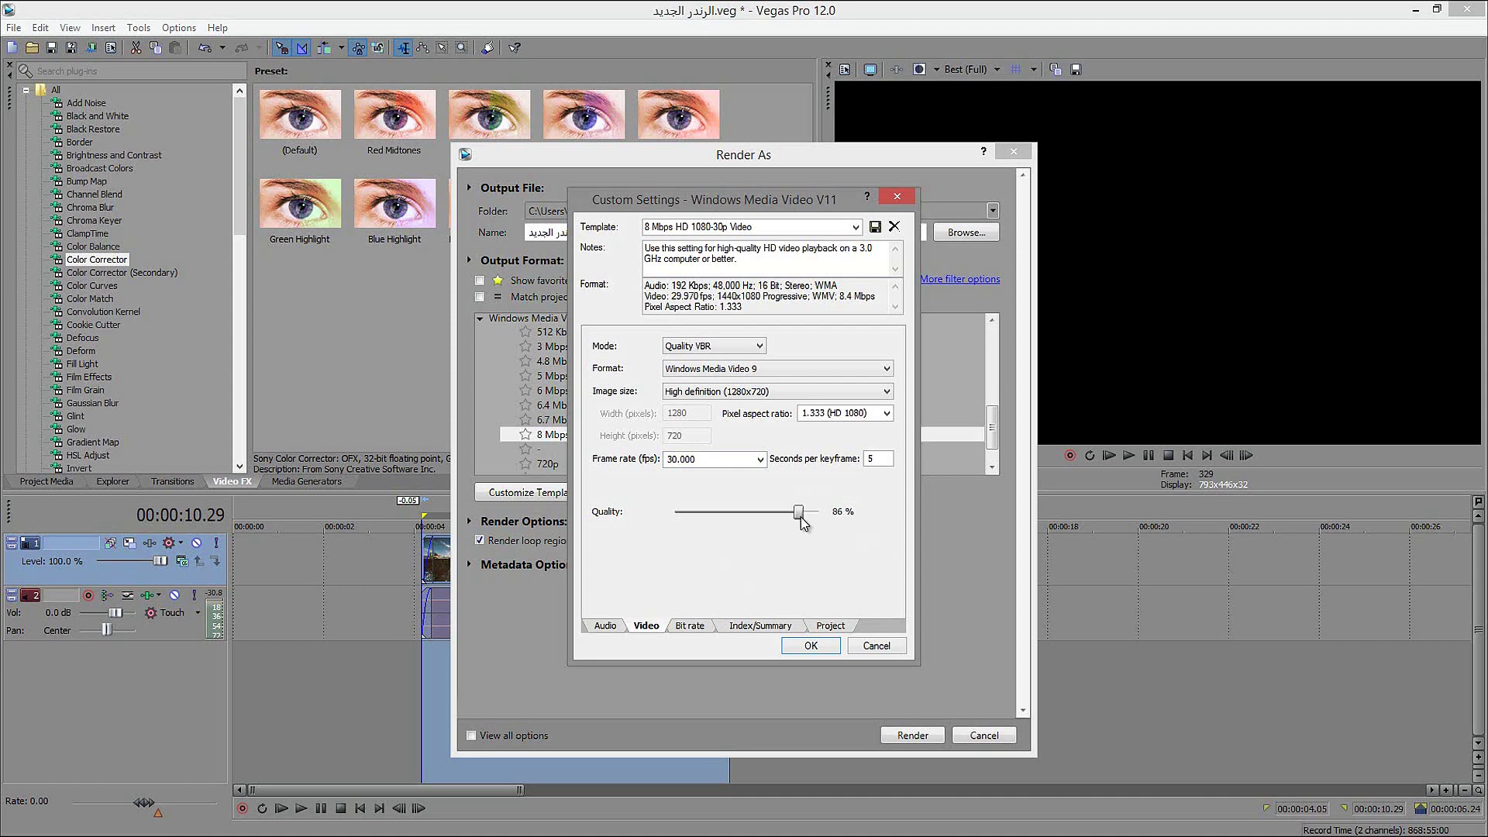
{"action": "mouse_move", "coordinate": [801, 514]}
{"action": "left_mouse_down"}
{"action": "mouse_move", "coordinate": [829, 520]}
{"action": "mouse_move", "coordinate": [799, 517]}
{"action": "left_mouse_up"}
{"action": "mouse_move", "coordinate": [800, 519]}
{"action": "left_mouse_down"}
{"action": "mouse_move", "coordinate": [834, 521]}
{"action": "mouse_move", "coordinate": [800, 521]}
{"action": "mouse_move", "coordinate": [820, 517]}
{"action": "left_mouse_up"}
Review the bit rate and index settings, and set the project video rendering quality to Best
{"action": "left_click", "coordinate": [692, 628]}
{"action": "left_click", "coordinate": [762, 630]}
{"action": "left_click", "coordinate": [833, 630]}
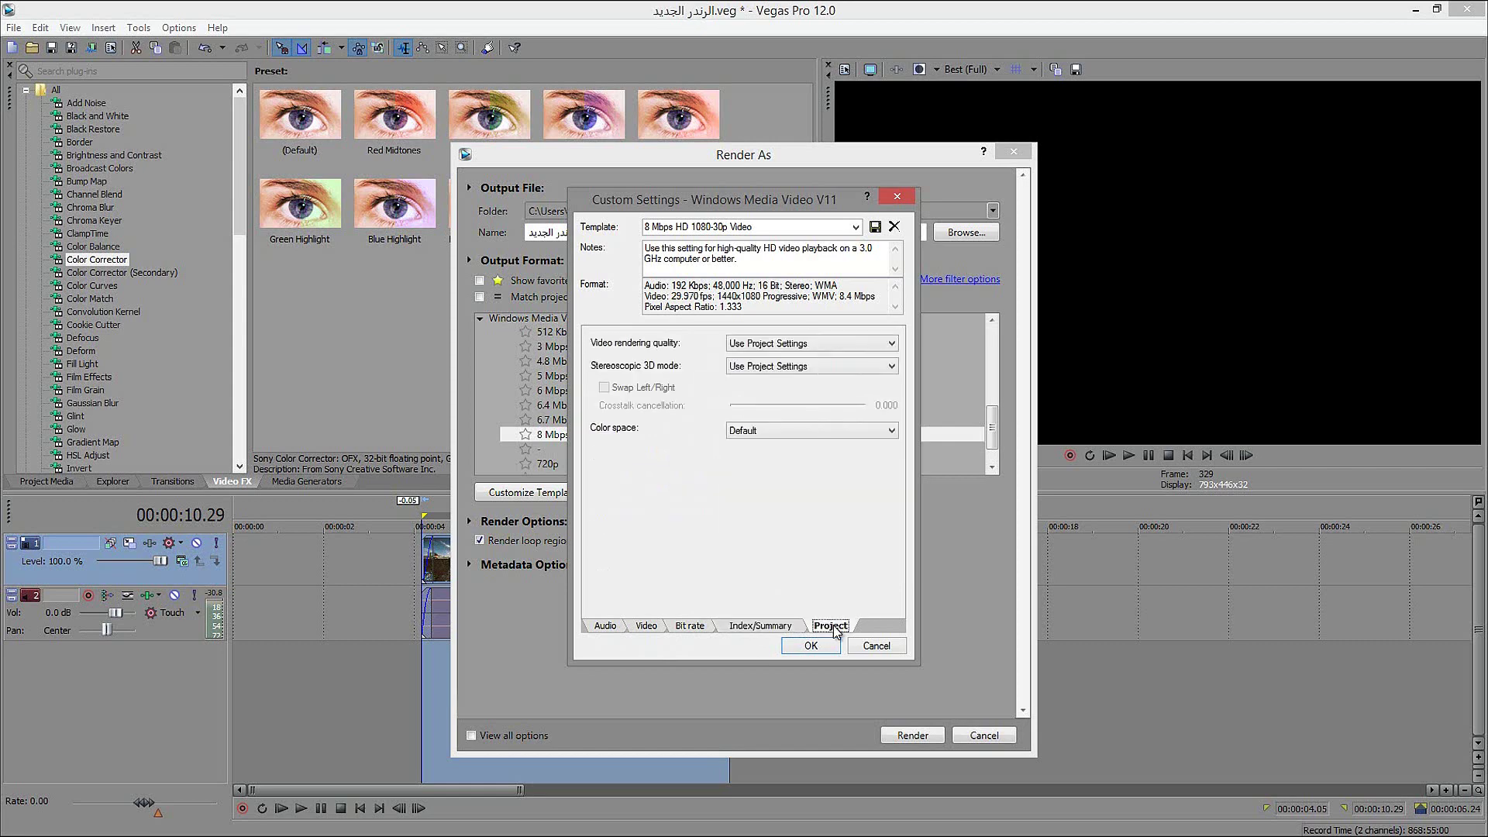
{"action": "left_click", "coordinate": [811, 345]}
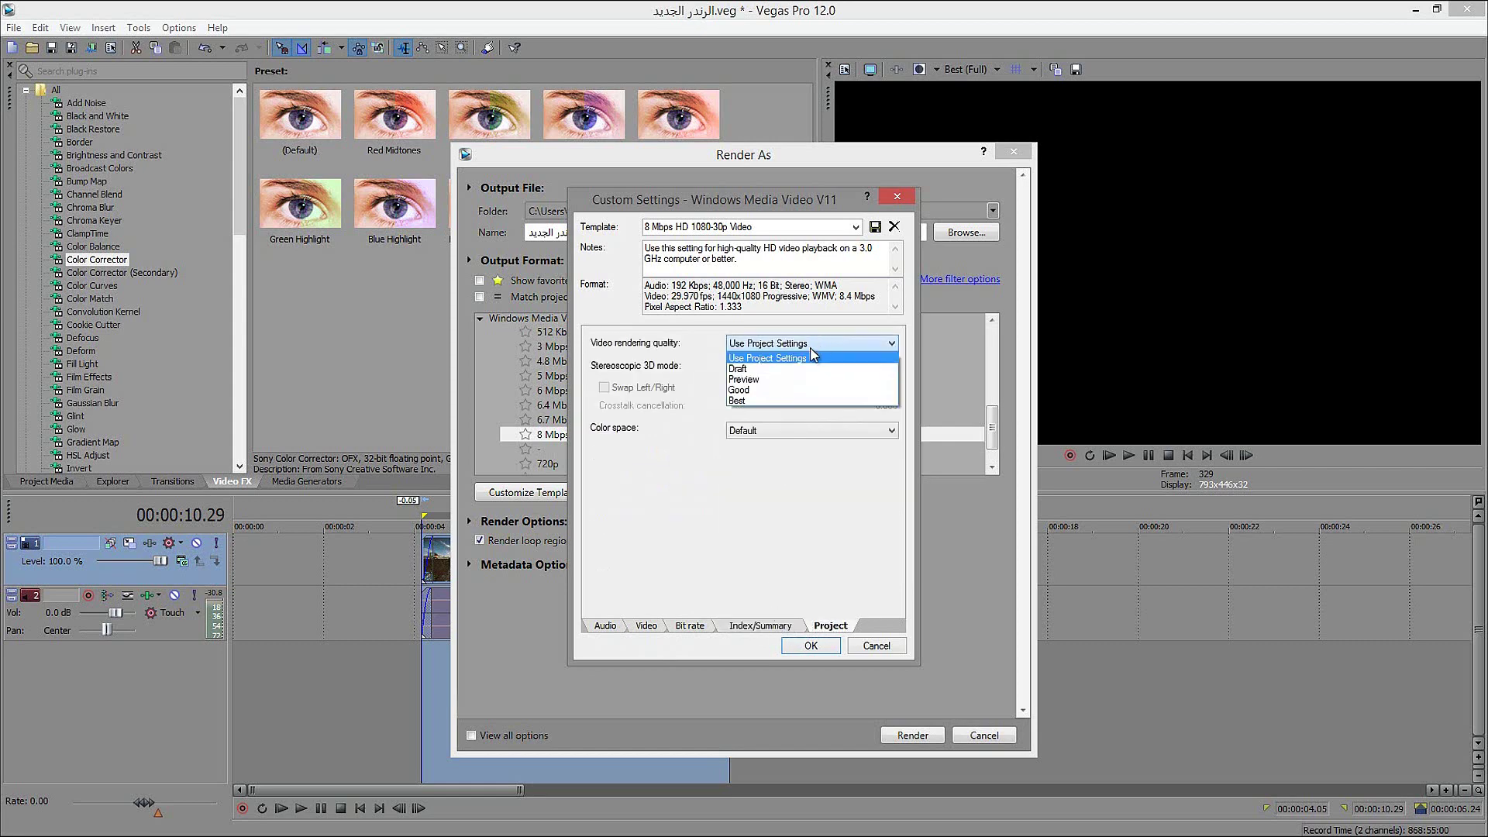
{"action": "left_click", "coordinate": [798, 397]}
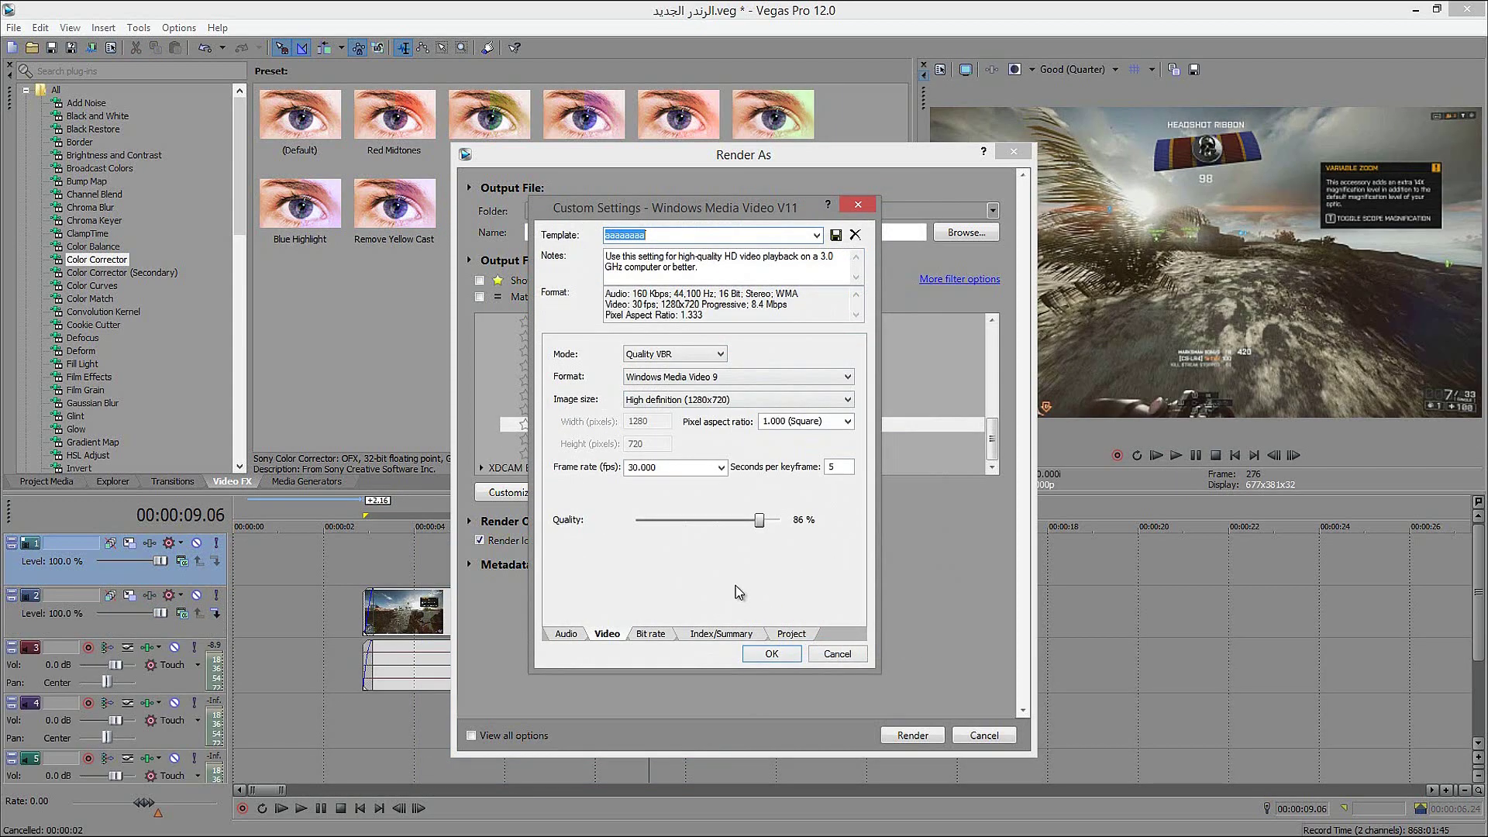
Set the video's pixel aspect ratio to 1.000 (Square) and its image size to Keep Original Size
{"action": "left_click", "coordinate": [828, 427]}
{"action": "left_click", "coordinate": [823, 448]}
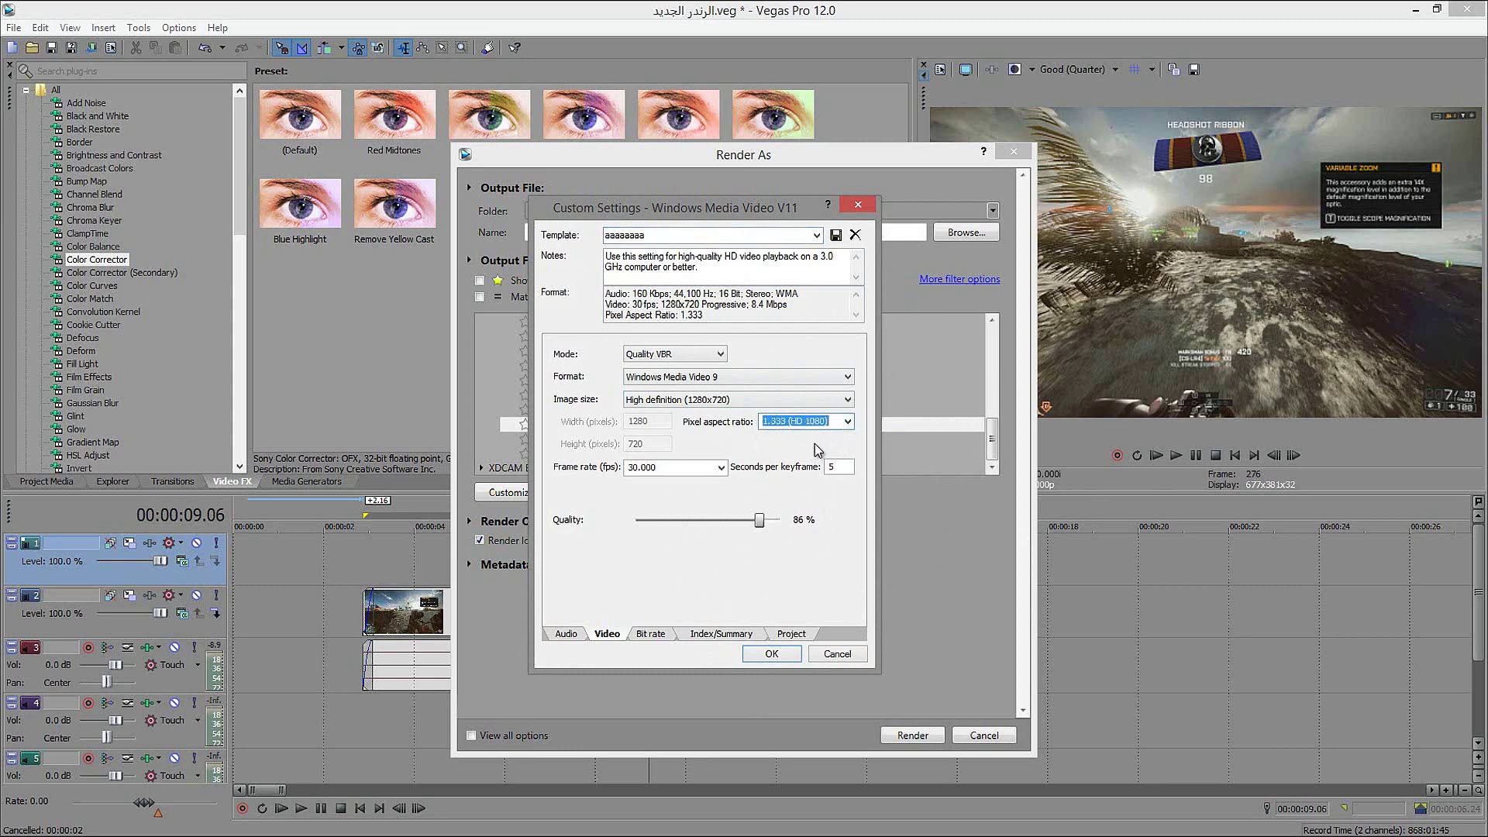
{"action": "left_click", "coordinate": [831, 424]}
{"action": "left_click", "coordinate": [848, 422]}
{"action": "left_click", "coordinate": [832, 435]}
{"action": "left_click", "coordinate": [771, 400]}
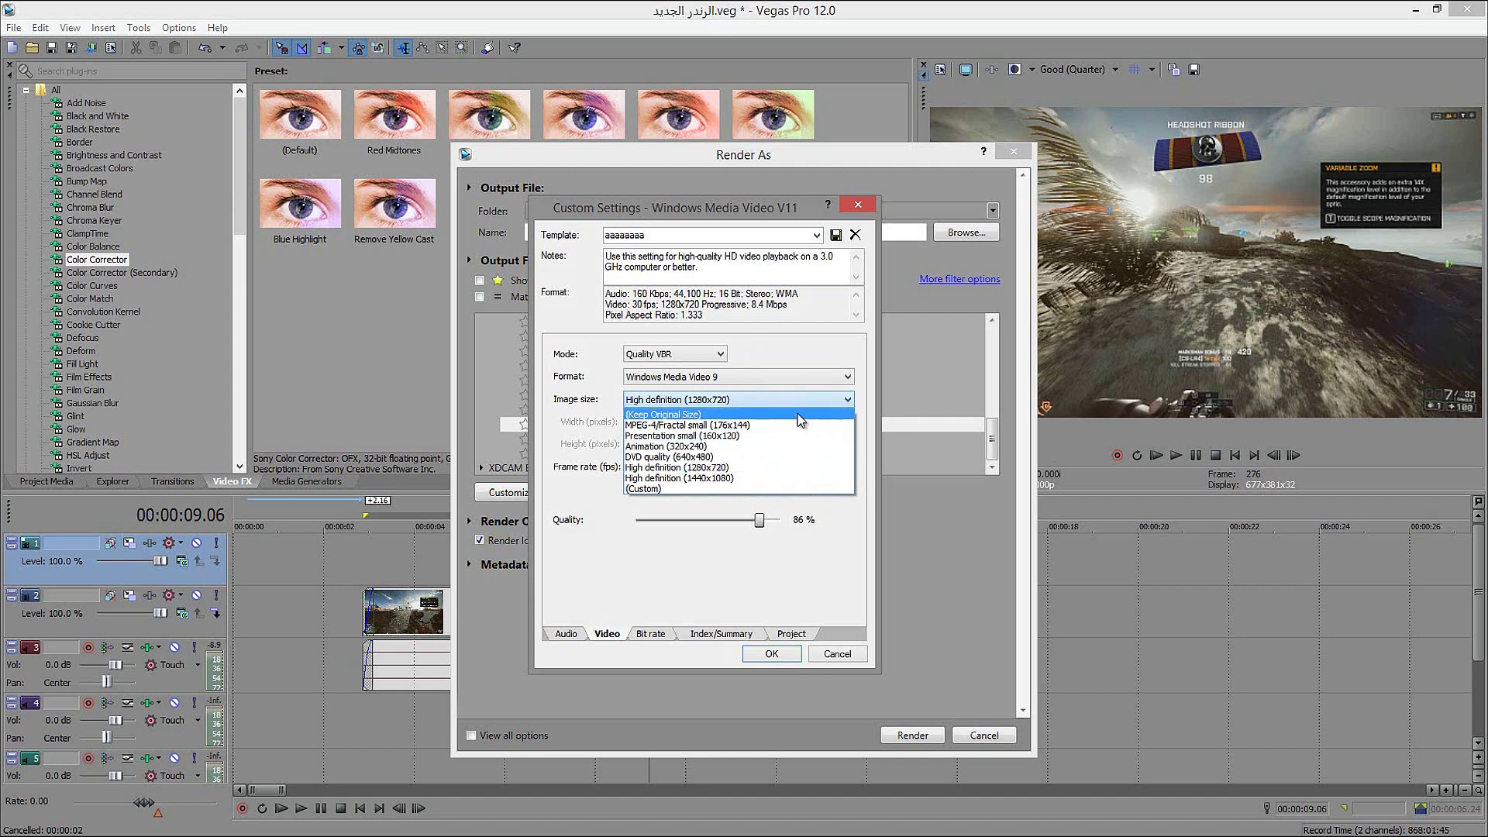
{"action": "left_click", "coordinate": [735, 417]}
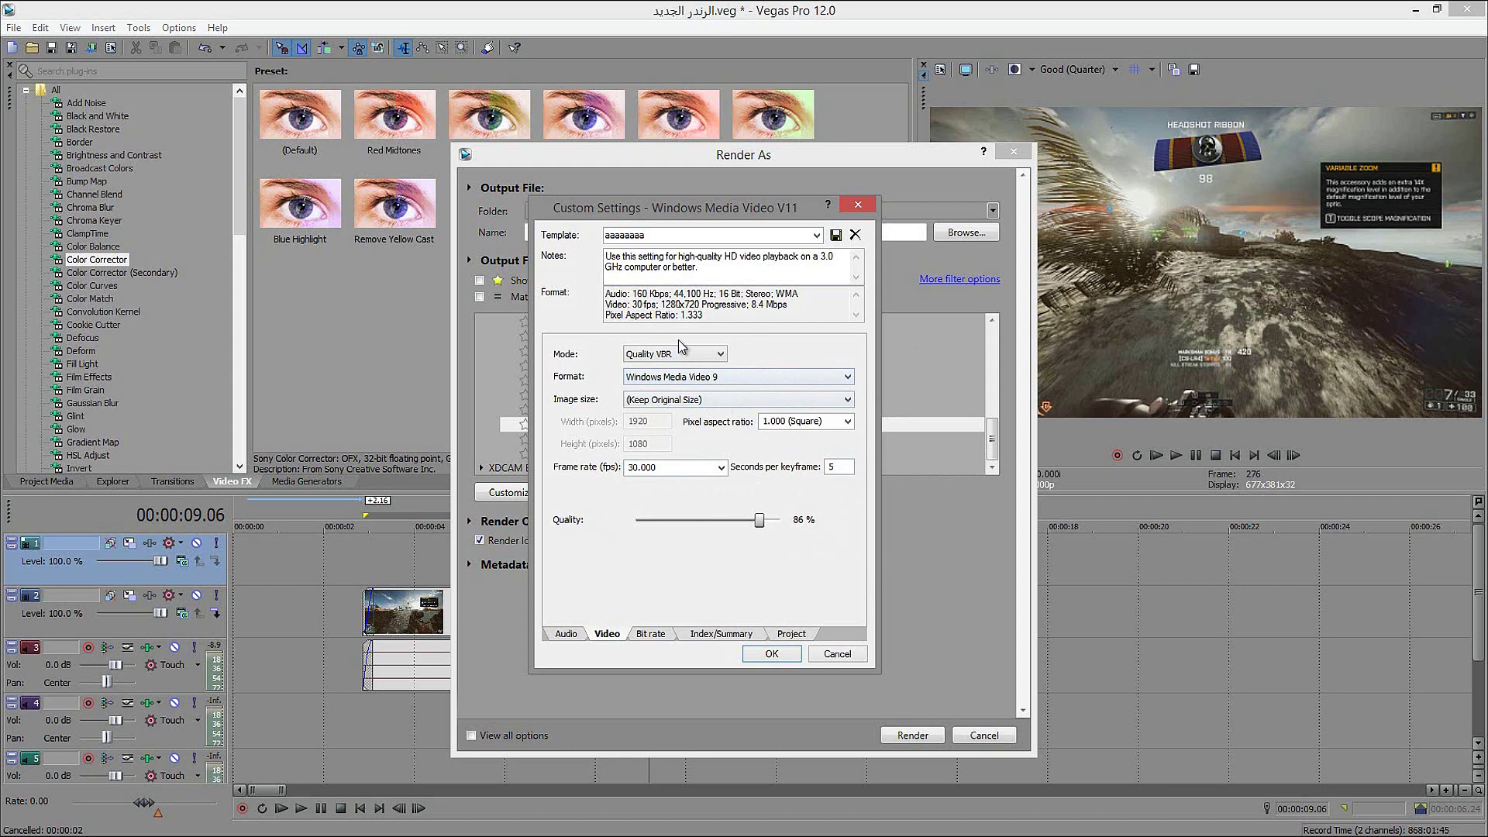
Save the customized Windows Media Video settings as a template named 123 and accept them
{"action": "double_click", "coordinate": [756, 237]}
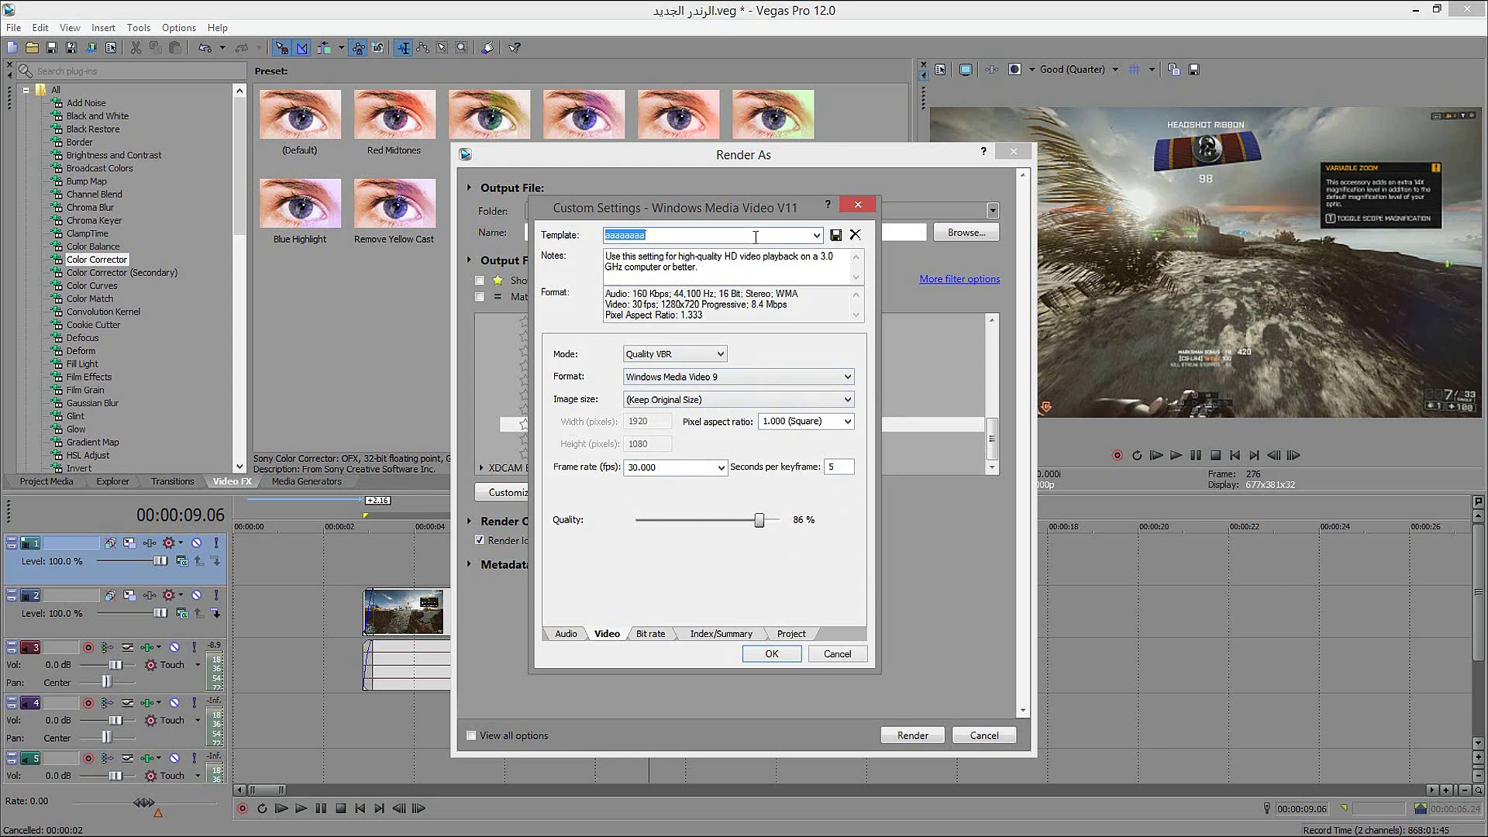
{"action": "type", "text": "123"}
{"action": "left_click", "coordinate": [836, 234]}
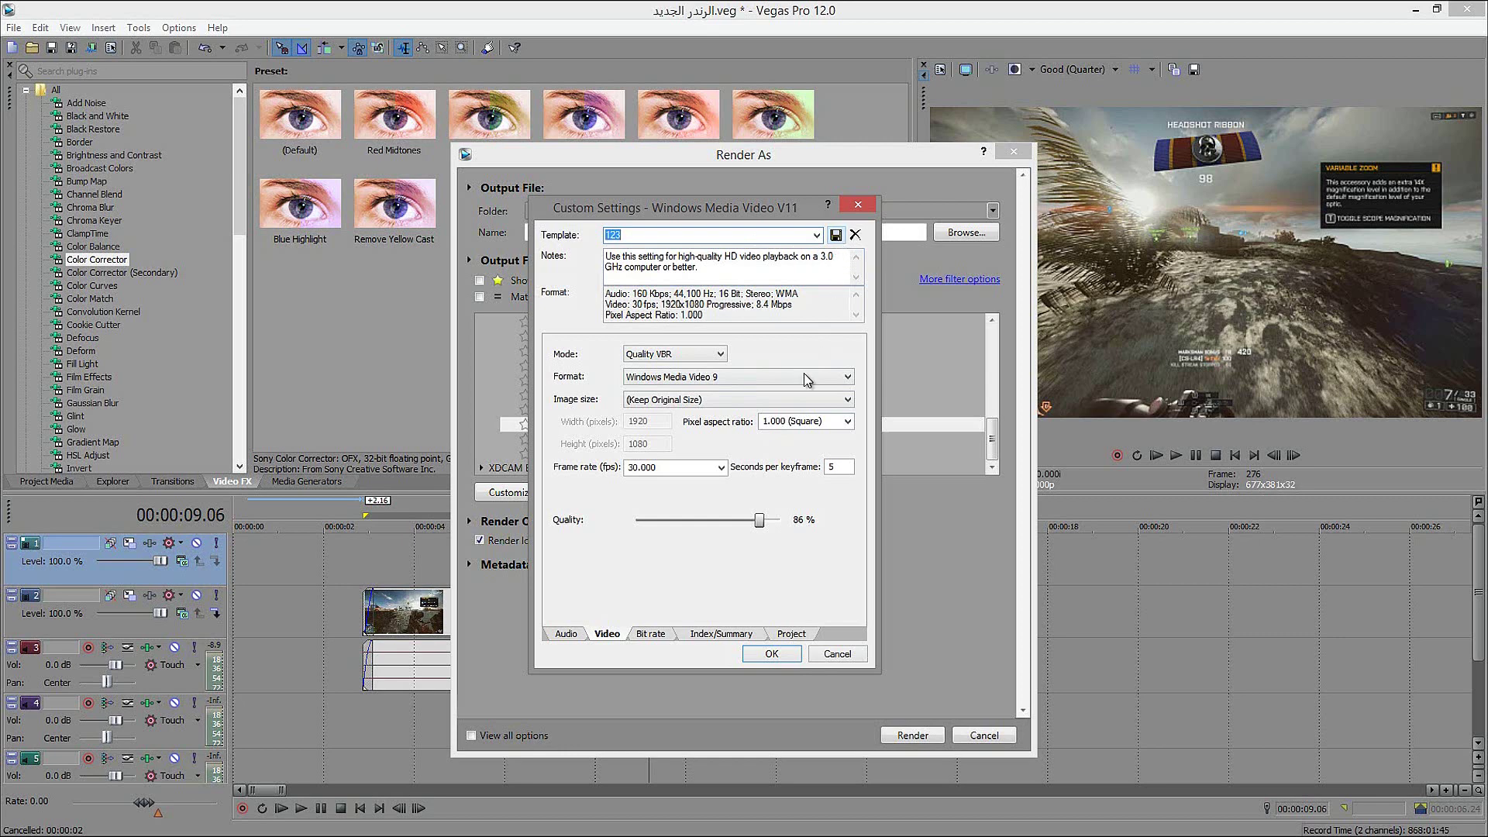
{"action": "left_click", "coordinate": [781, 656]}
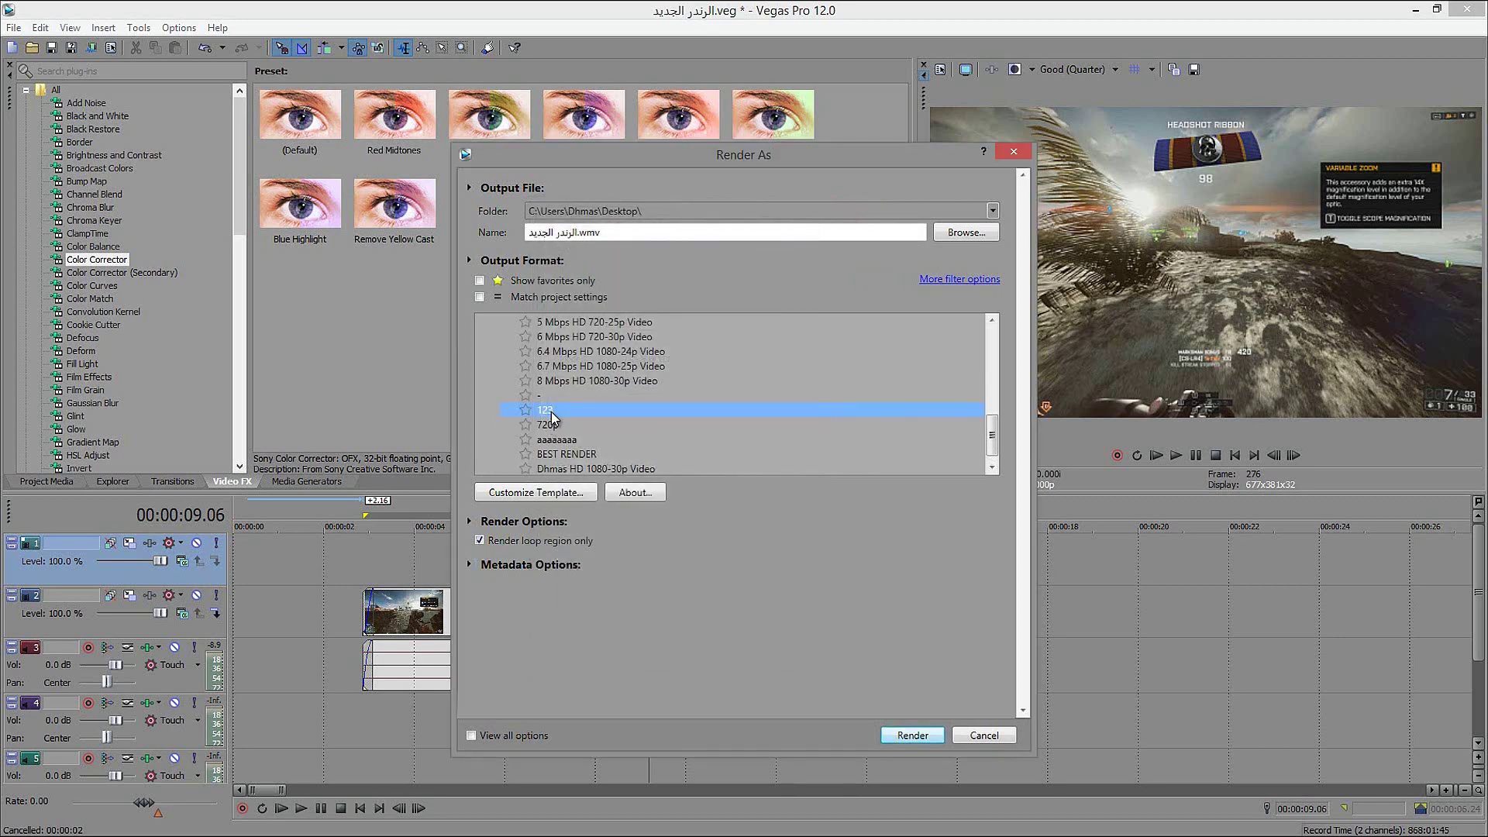
Select the custom template 123 under Windows Media Video V11 as the output format
{"action": "scroll", "coordinate": [603, 431], "scroll_direction": "up", "scroll_amount": 3}
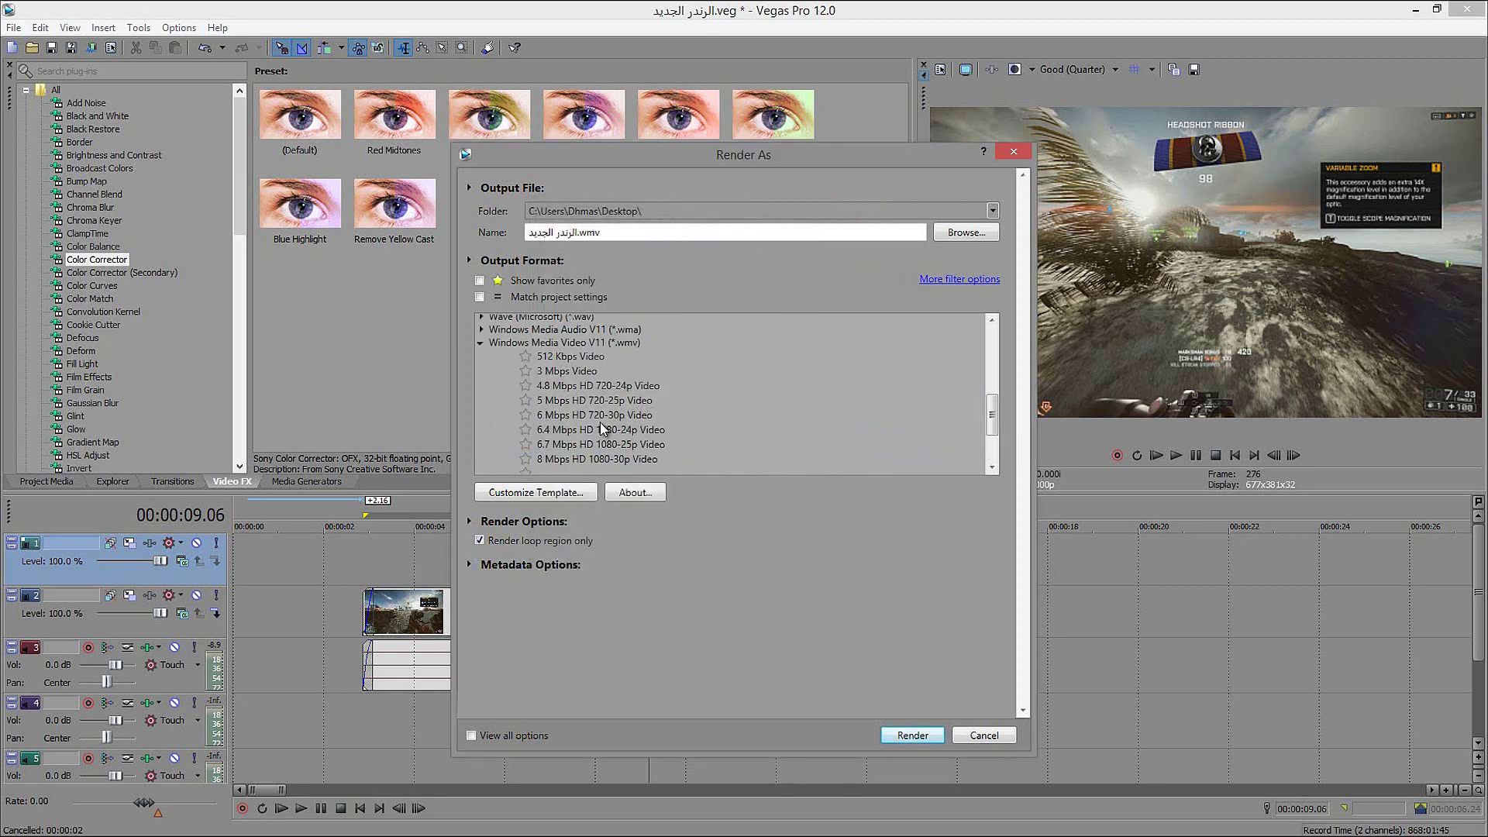
{"action": "left_click", "coordinate": [515, 341]}
{"action": "scroll", "coordinate": [603, 416], "scroll_direction": "down", "scroll_amount": 1}
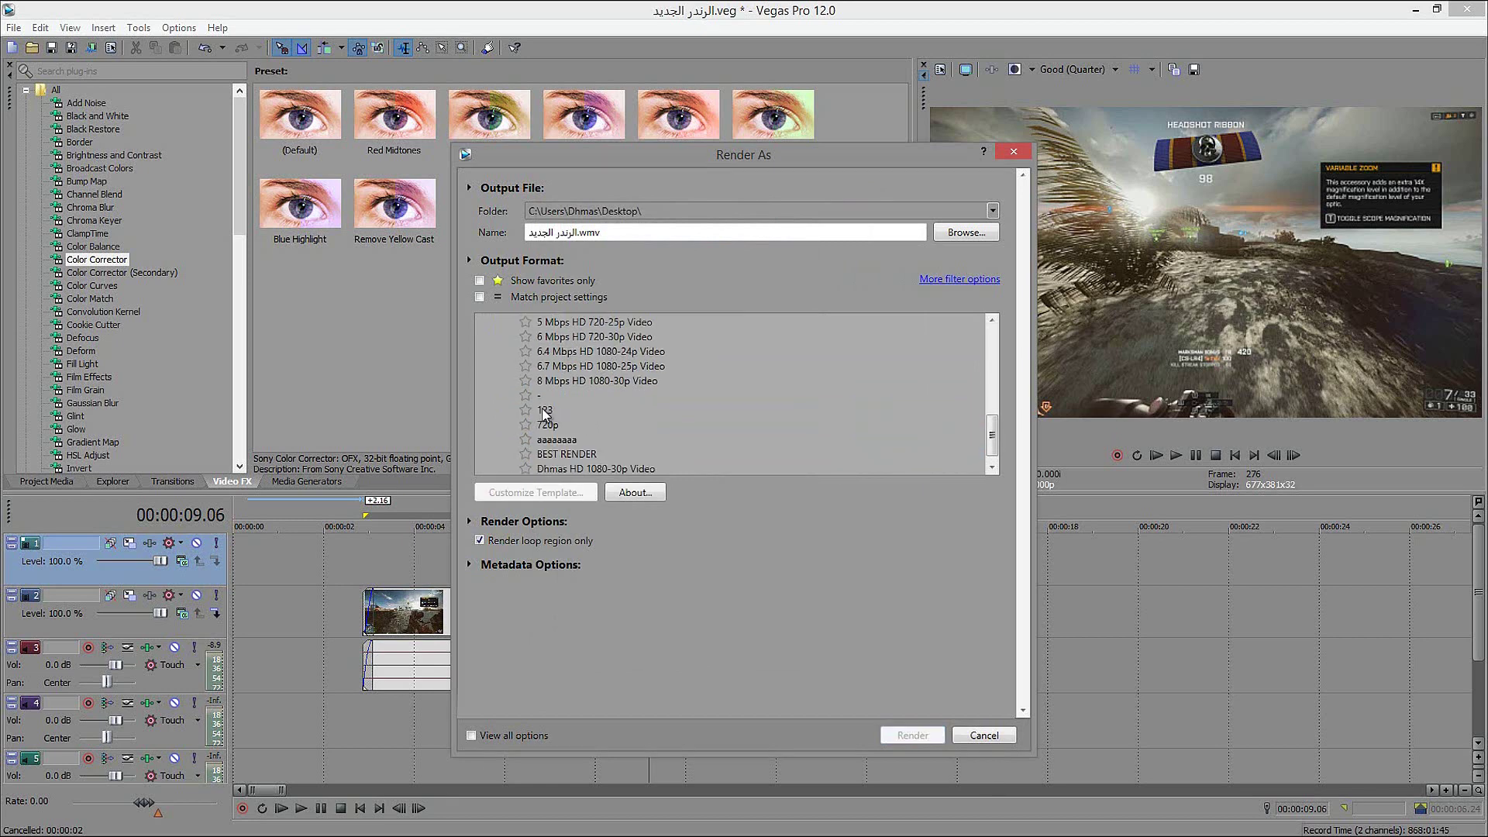
{"action": "left_click", "coordinate": [580, 413]}
Name the output file fdhdfh and render the loop region
{"action": "left_click_drag", "start_coordinate": [577, 232], "coordinate": [628, 231]}
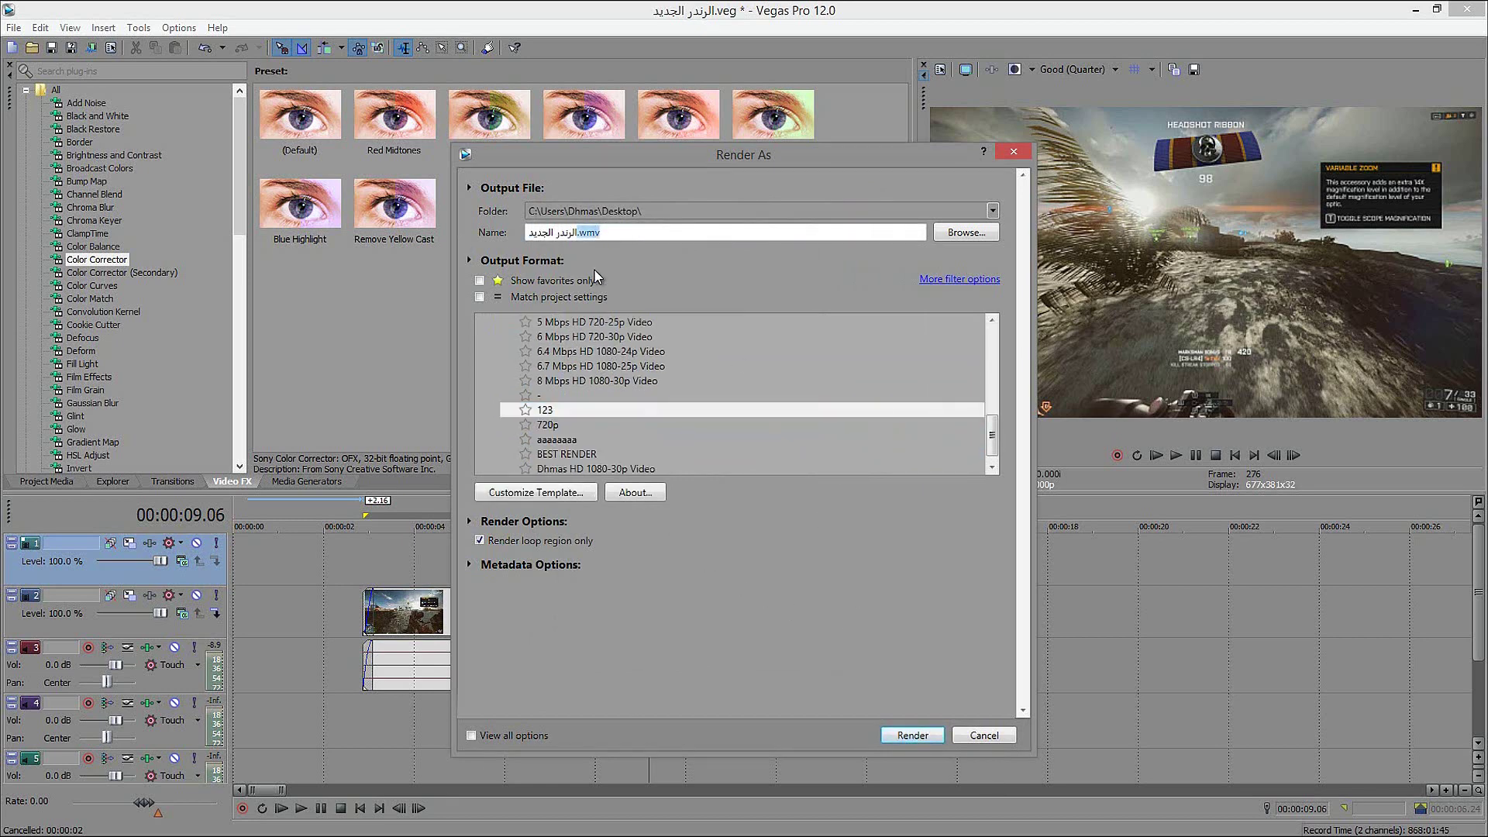
{"action": "type", "text": "fdgh"}
{"action": "double_click", "coordinate": [554, 234]}
{"action": "type", "text": "fdhdfh"}
{"action": "left_click", "coordinate": [924, 735]}
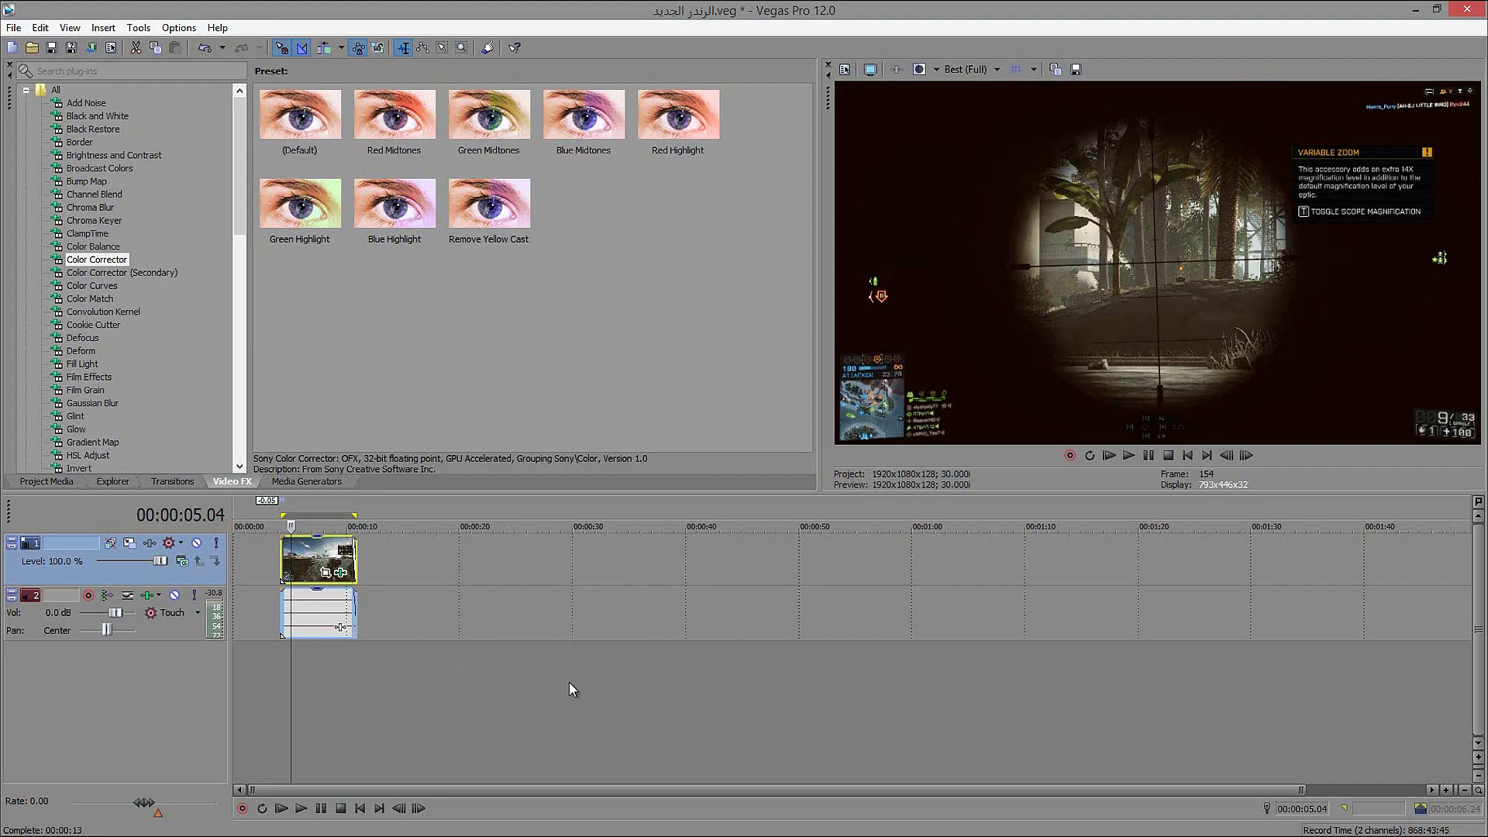
Switch to the browser, open speedtest.net and run a speed test on the Jeddah server hosted by Saudi Telecom Company
{"action": "left_click", "coordinate": [679, 831]}
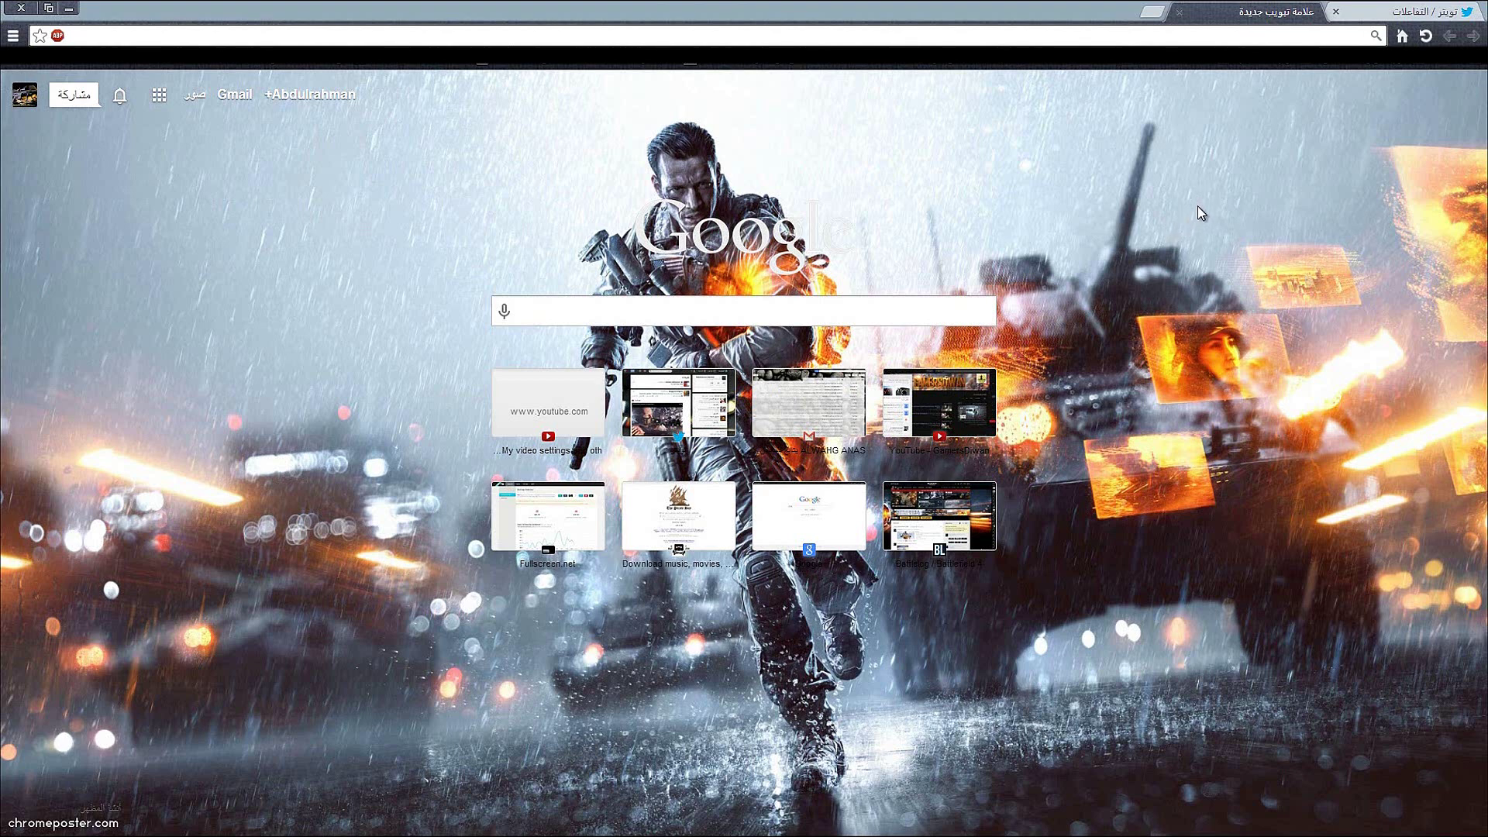
{"action": "type", "text": "speedtest.net"}
{"action": "key", "text": "Return"}
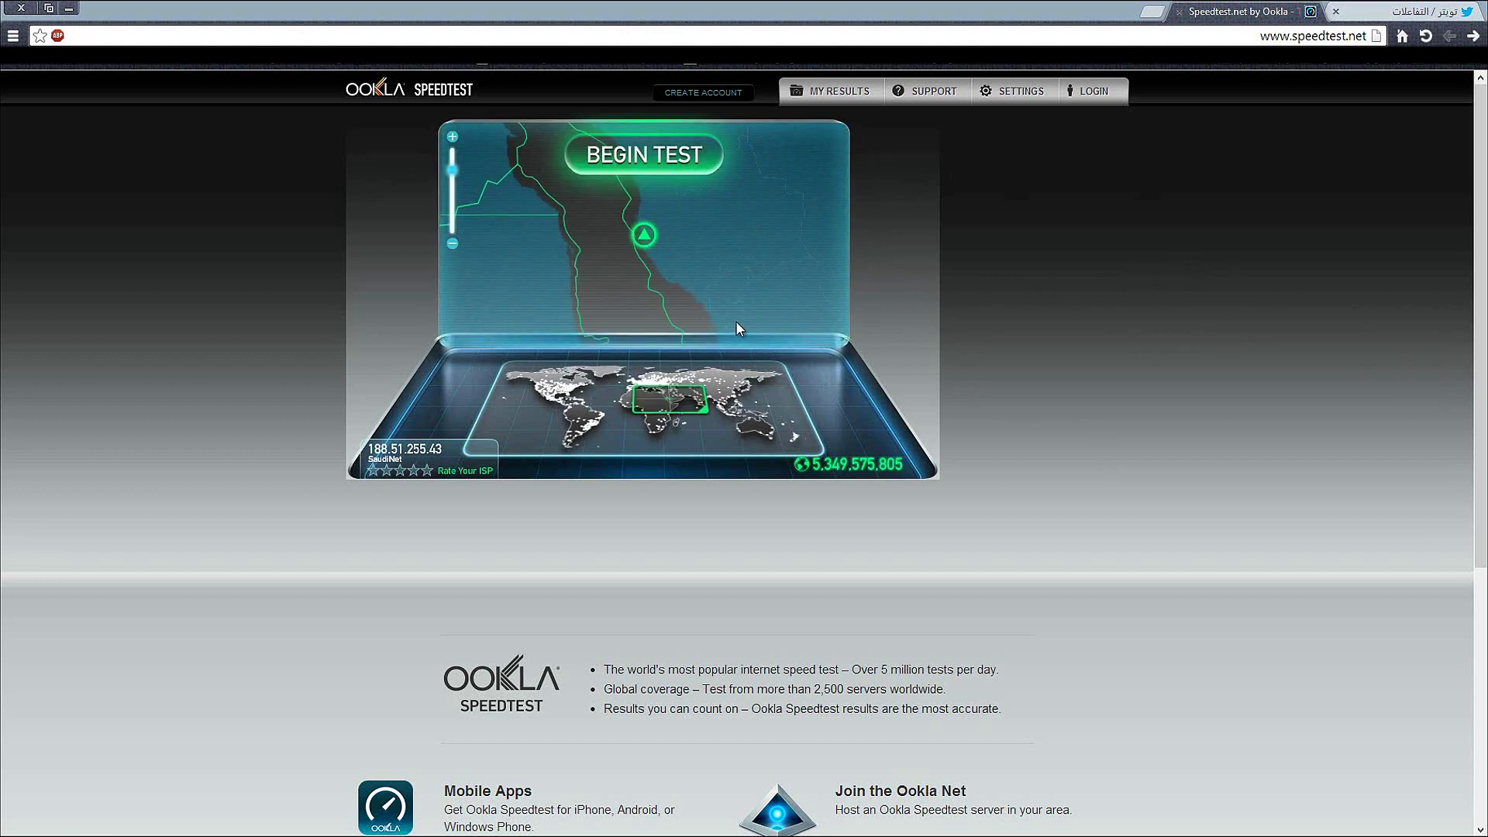
{"action": "mouse_move", "coordinate": [642, 241]}
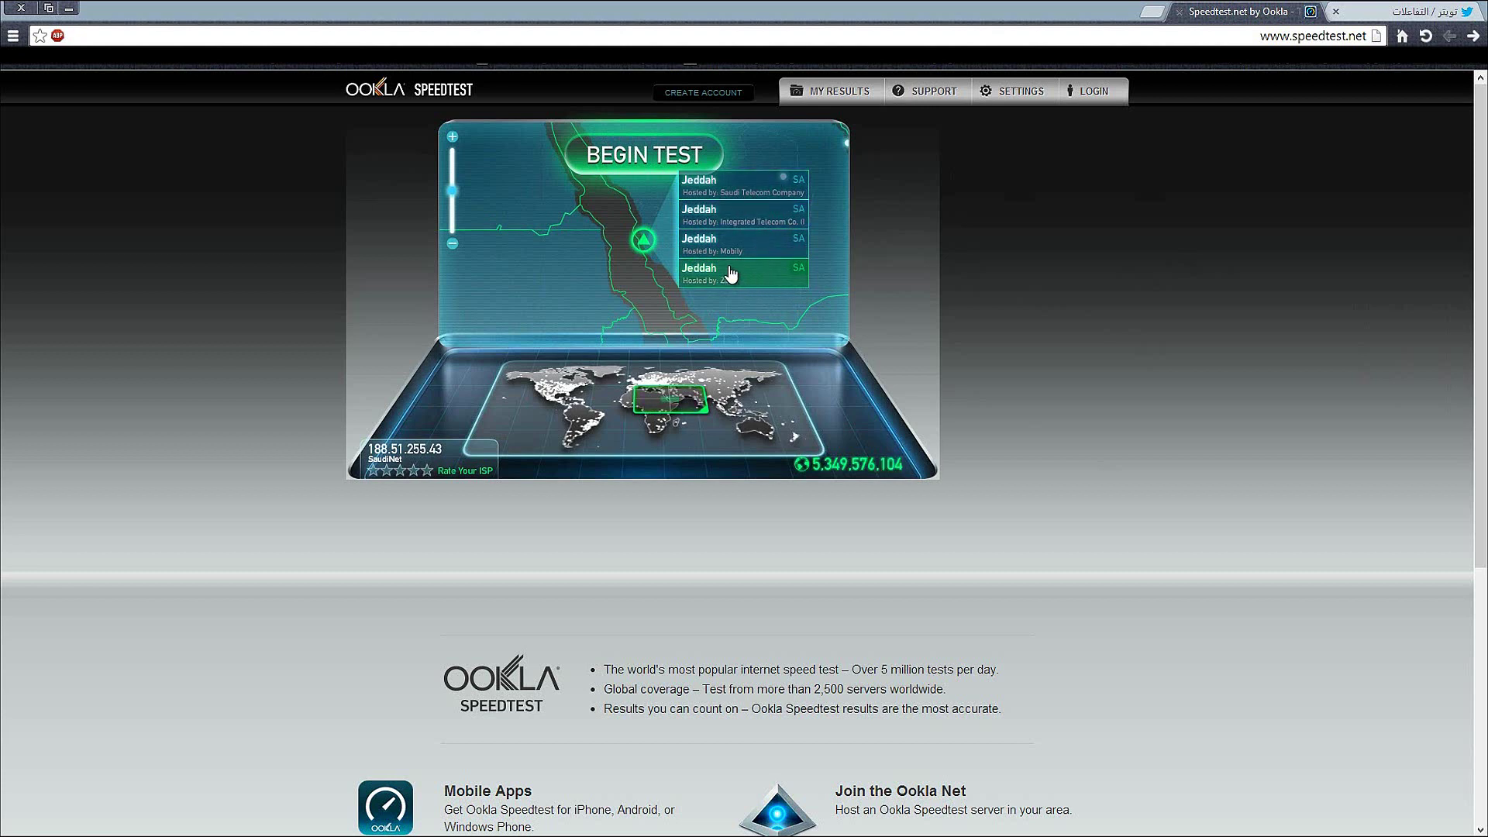
{"action": "left_click", "coordinate": [736, 186]}
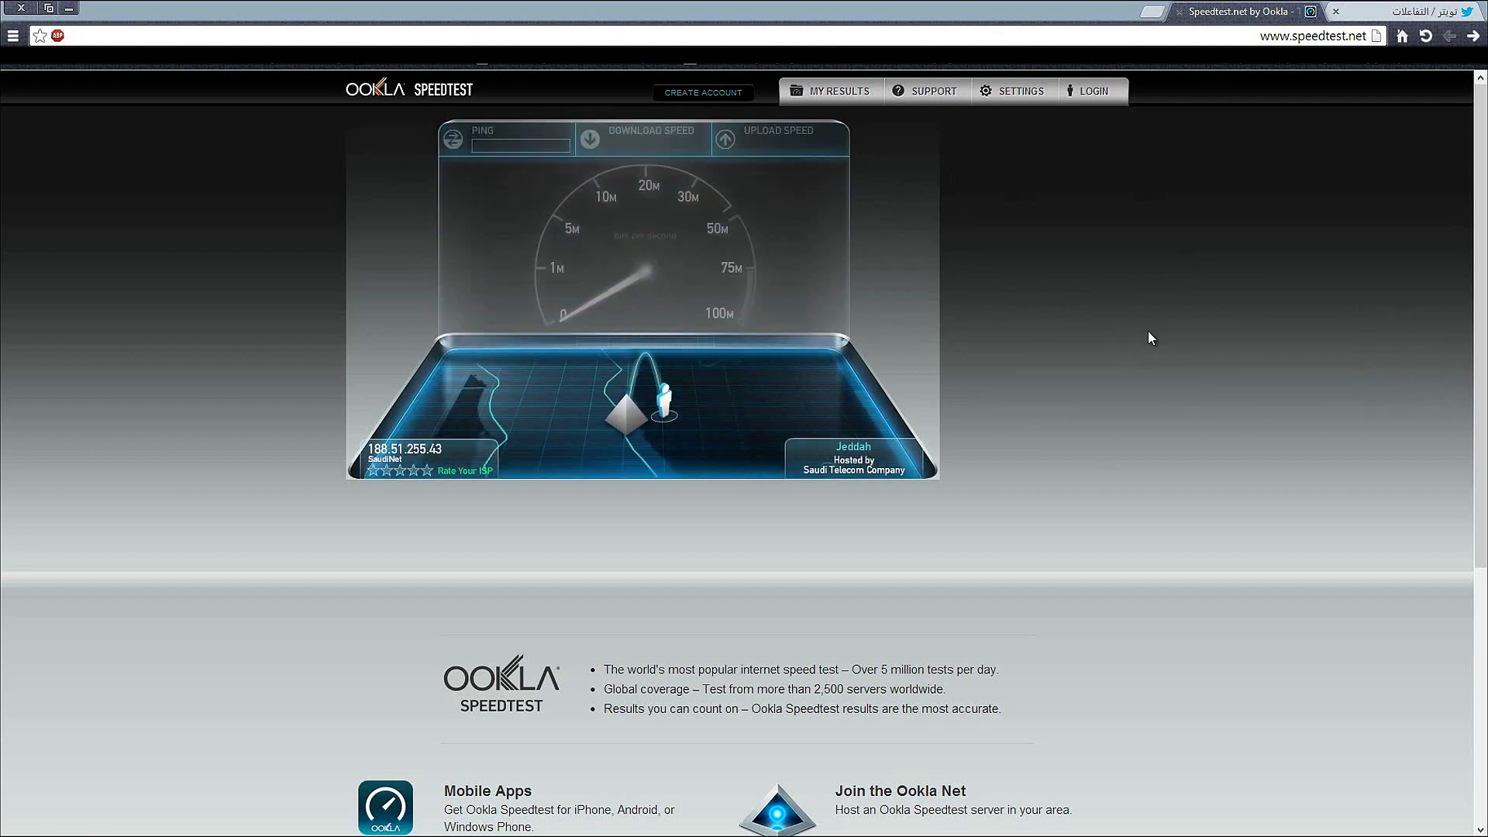